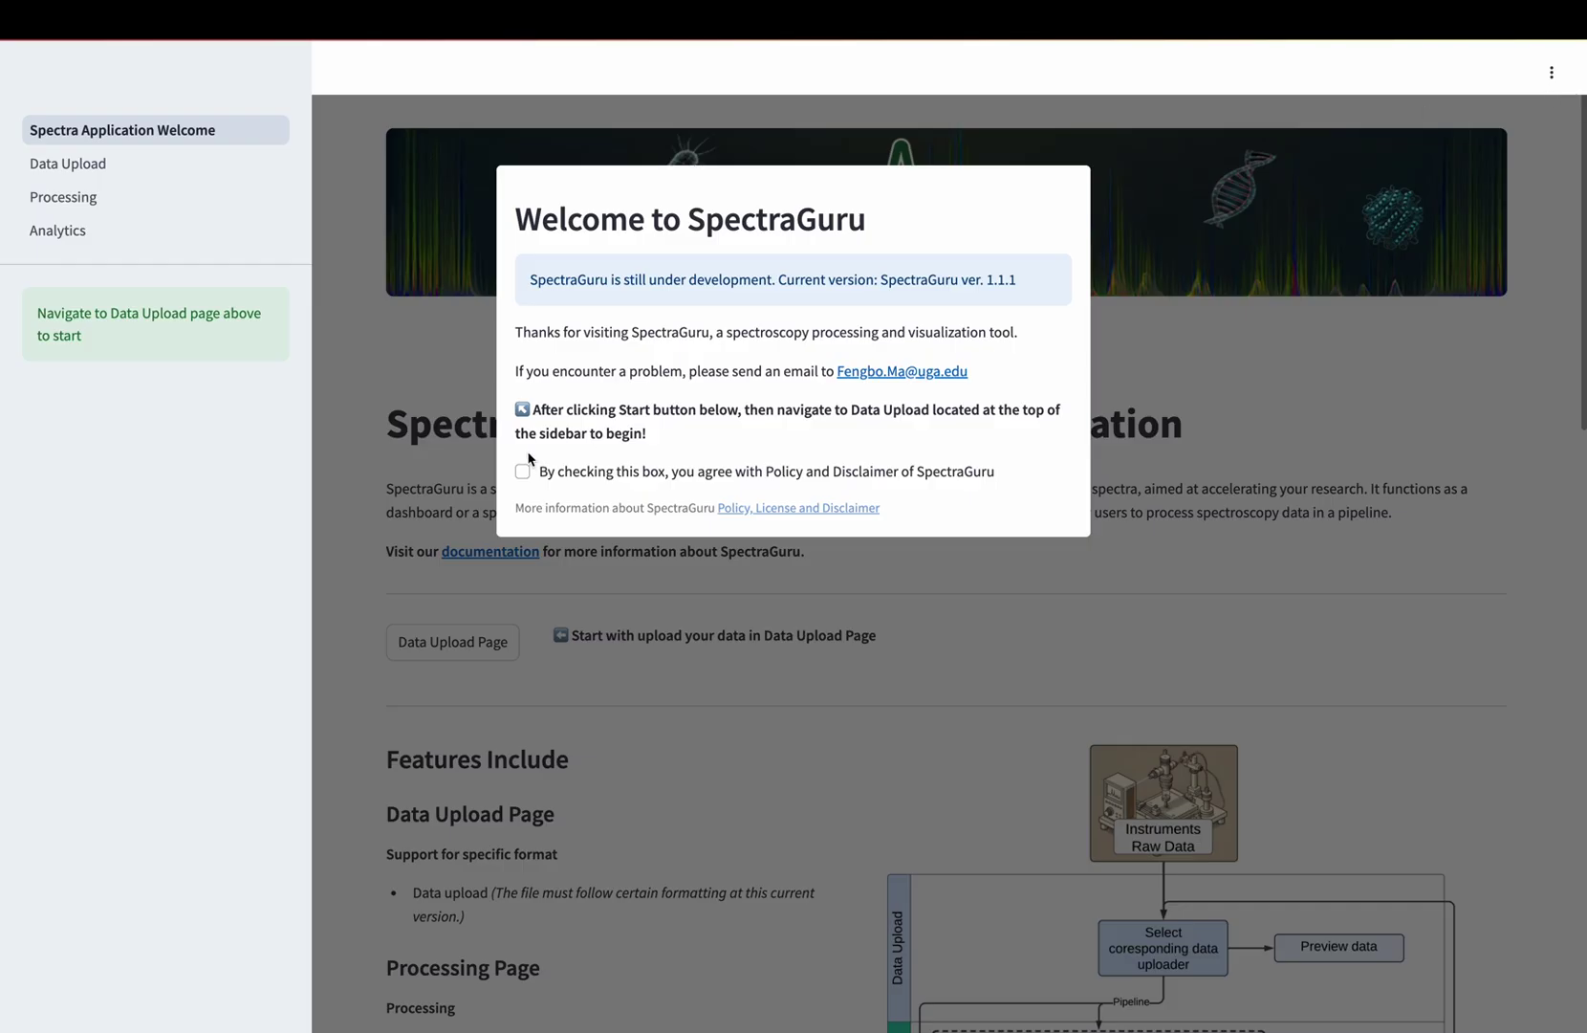
- Agree to the SpectraGuru policy and disclaimer, start the session and go to the Data Upload page
click(522, 472)
click(539, 517)
scroll(540, 531, down, 3)
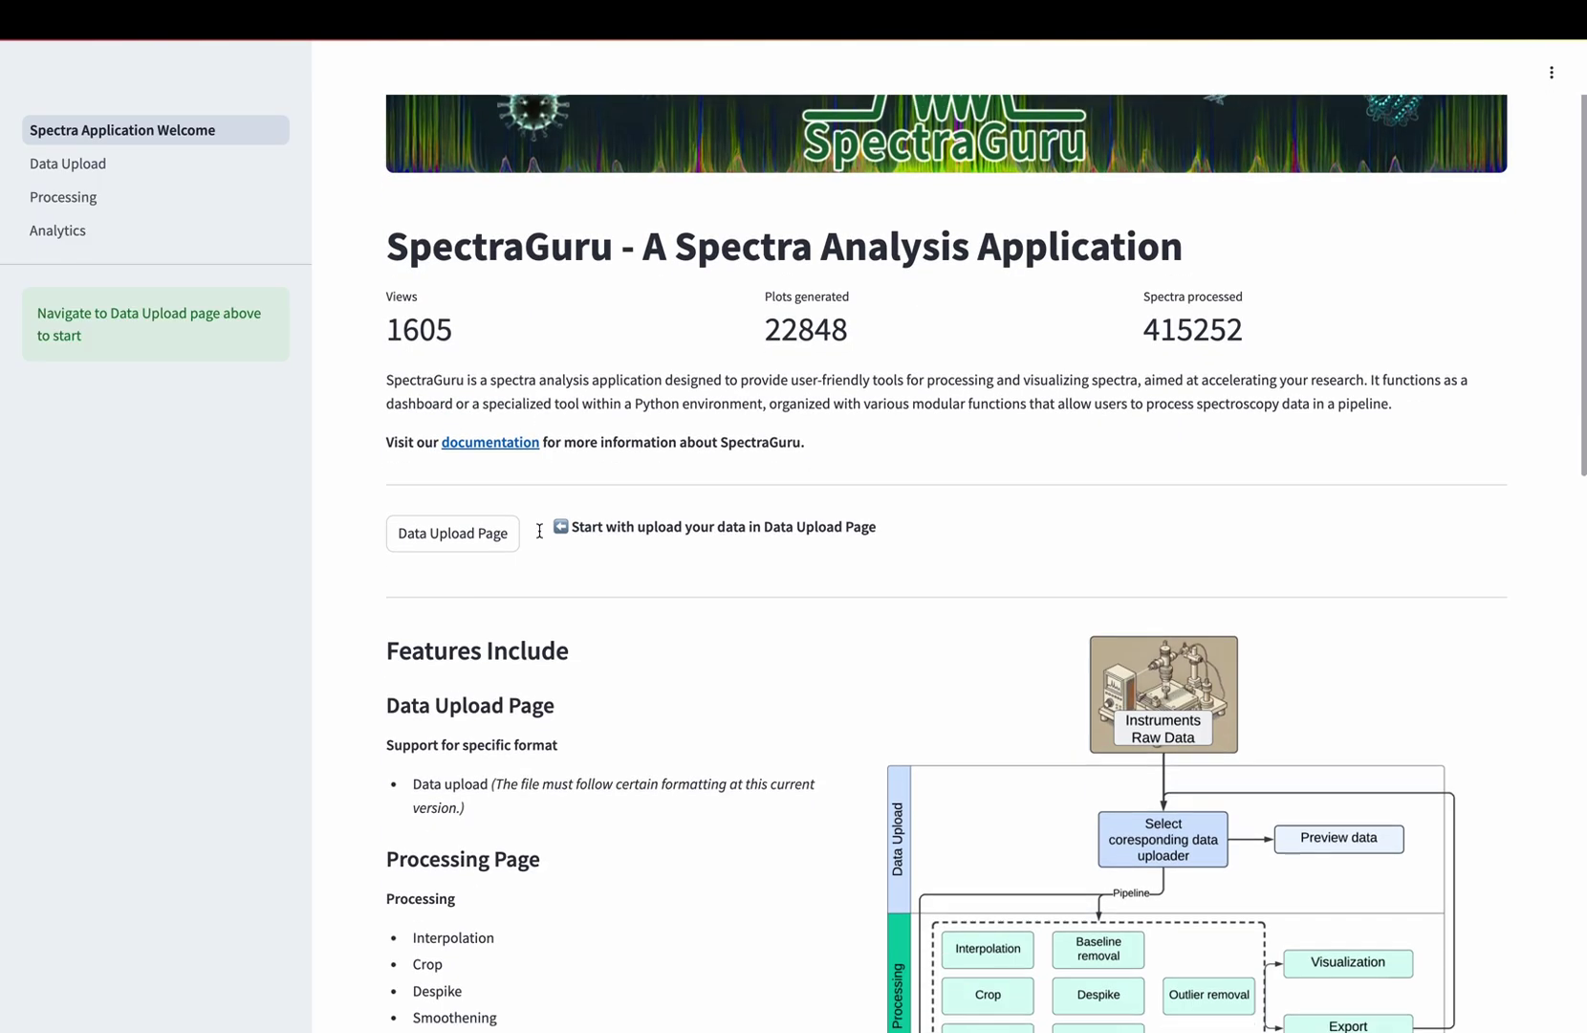
click(468, 406)
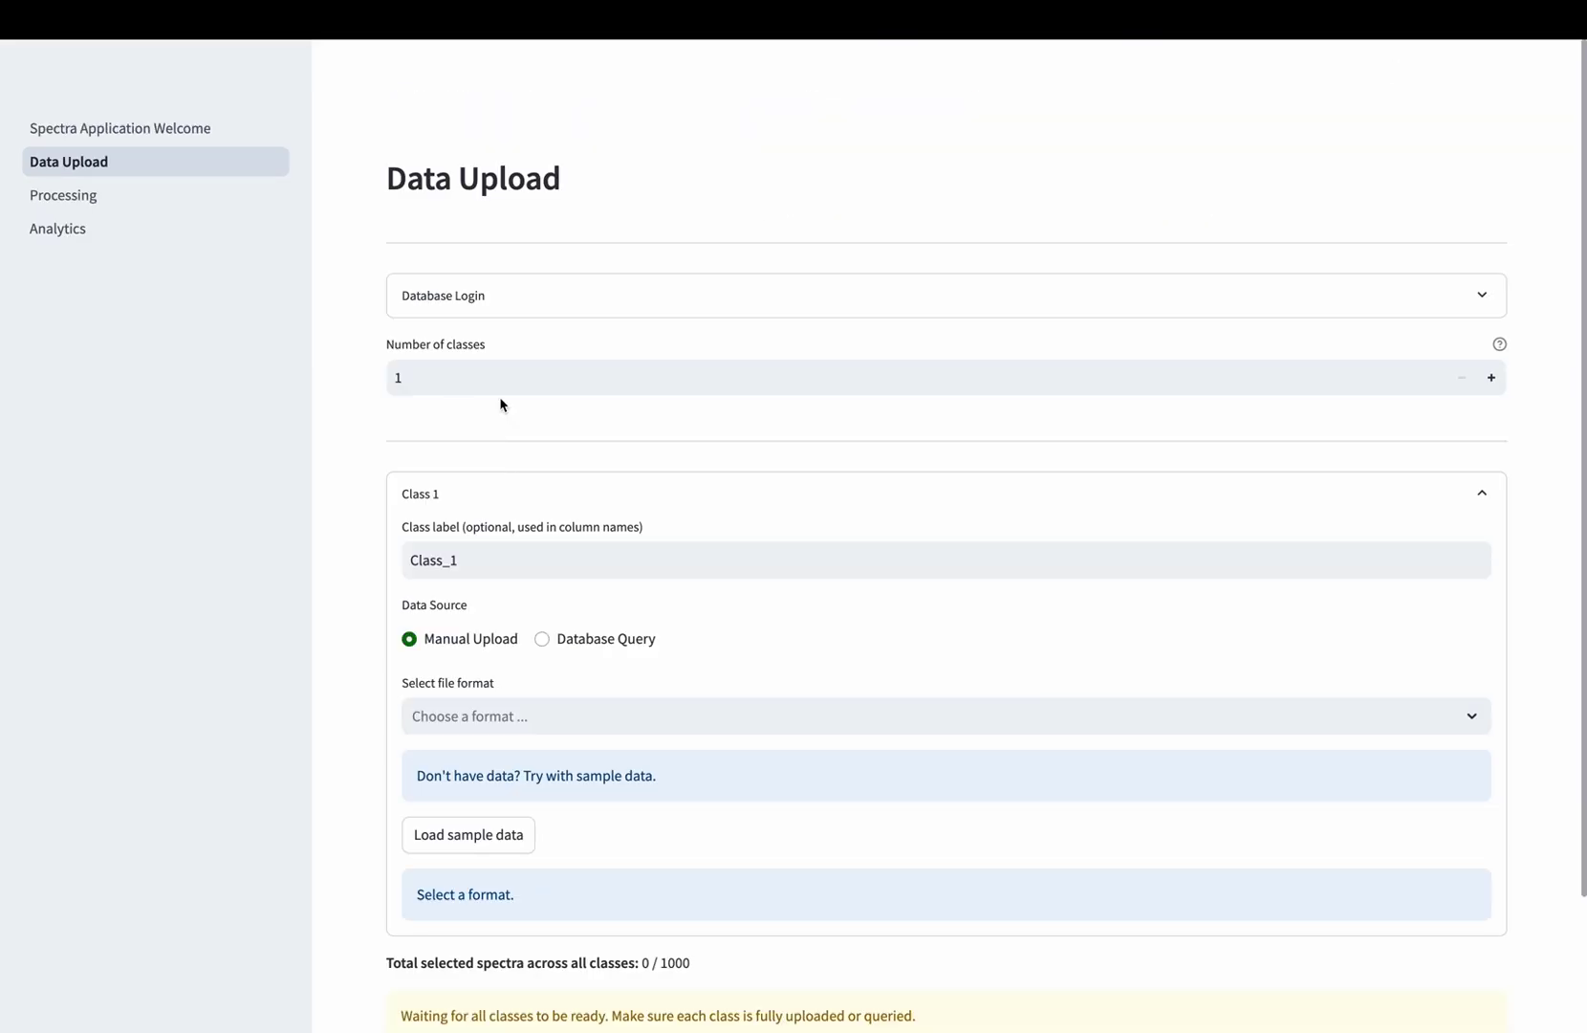
- Load the sample data for Class 1 and look through the preview table
scroll(503, 406, down, 1)
click(469, 742)
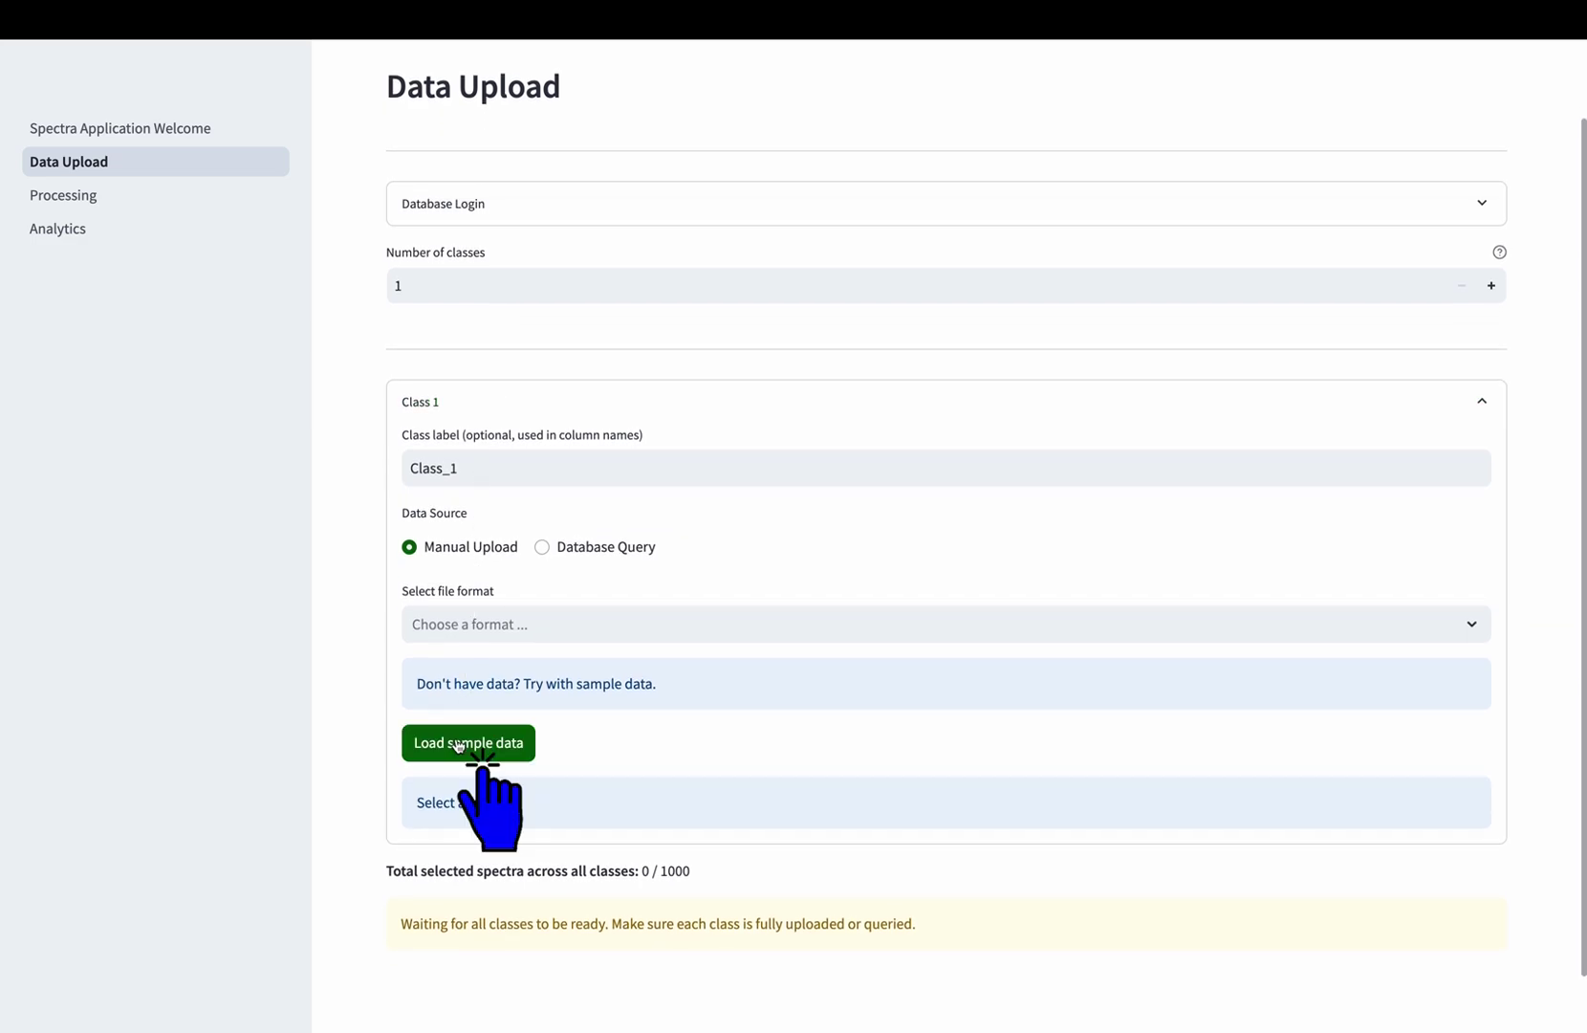
scroll(457, 746, down, 4)
scroll(456, 745, down, 5)
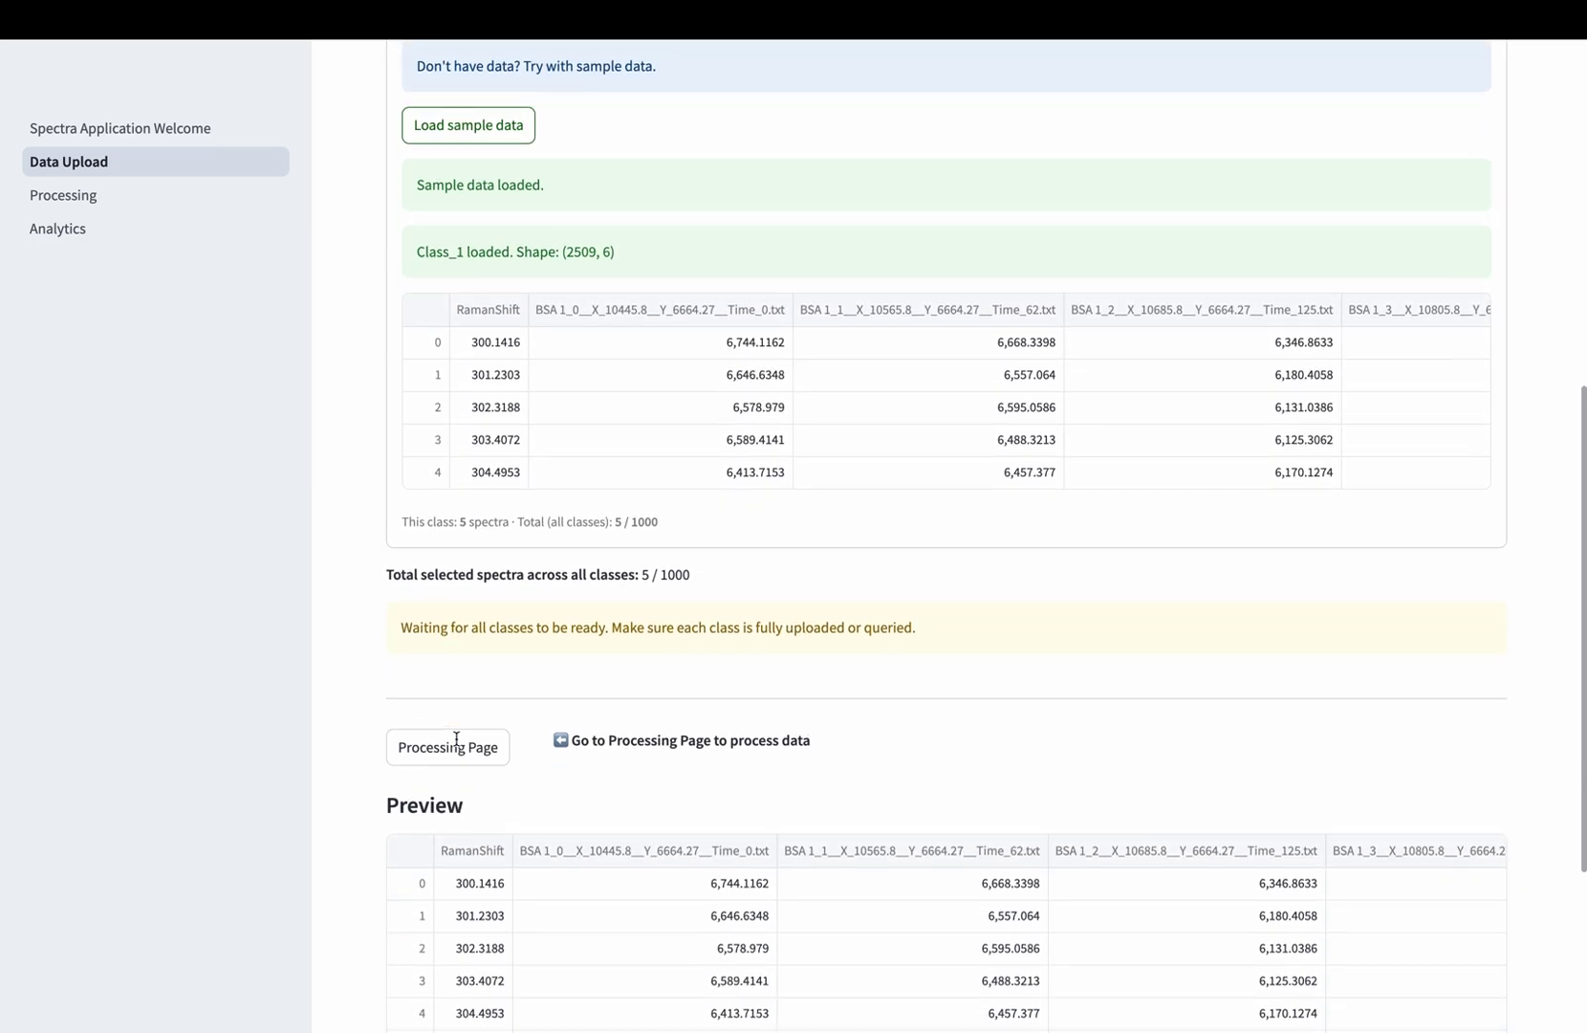
scroll(456, 745, down, 3)
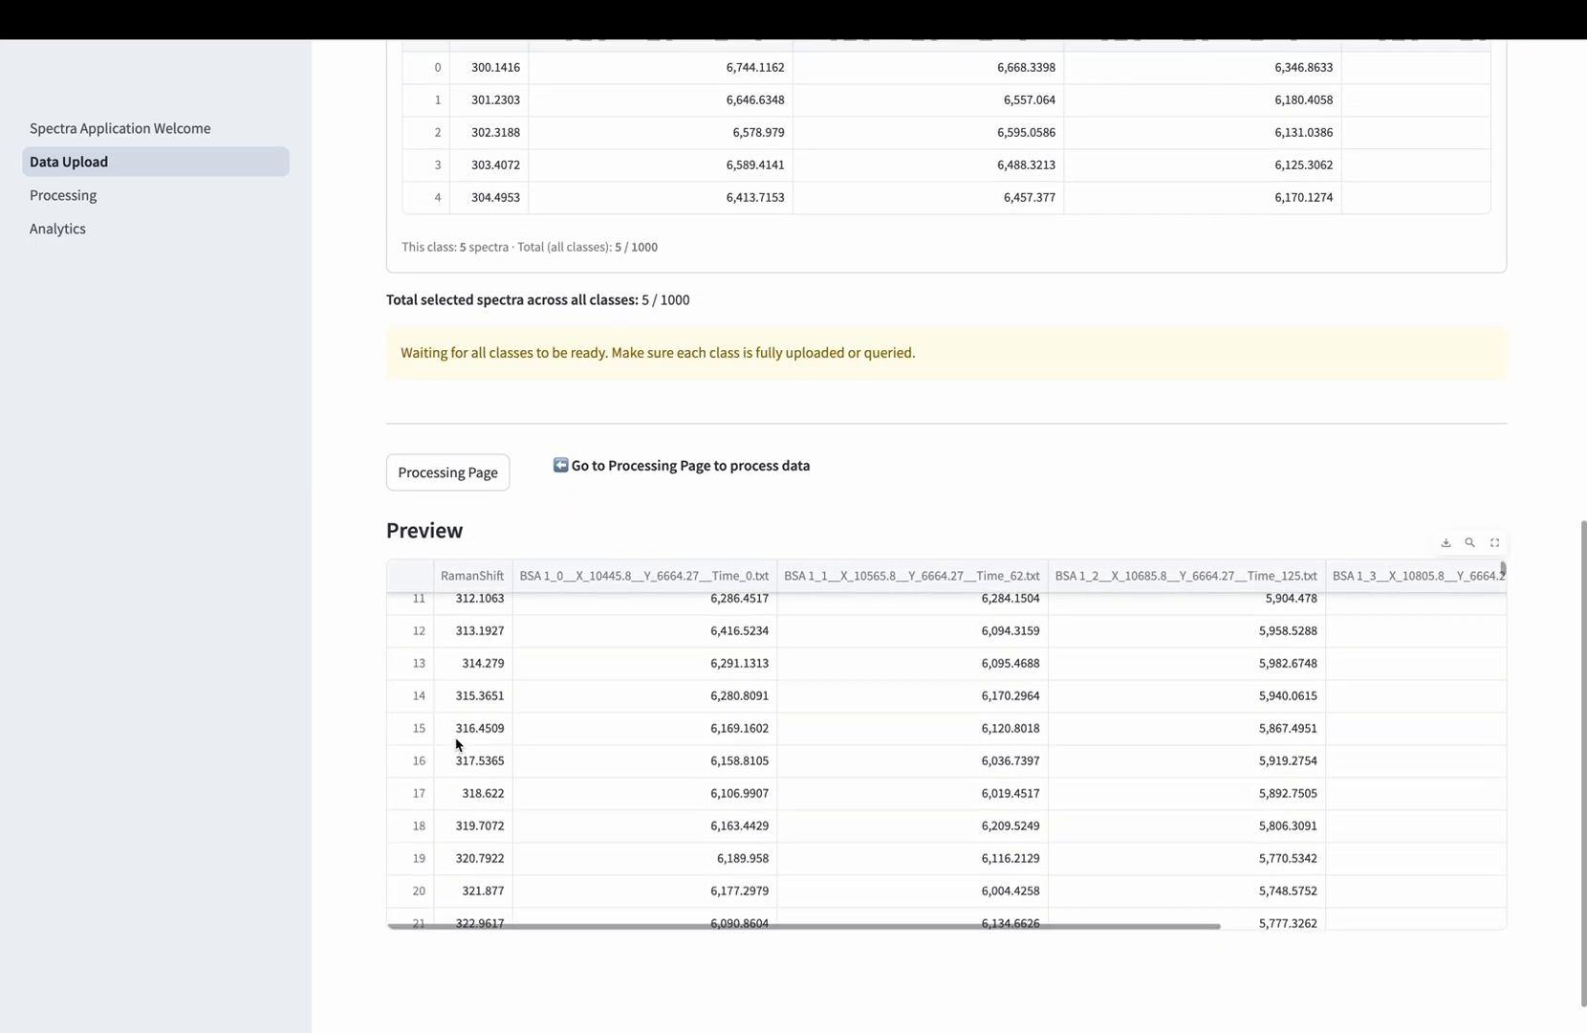
- Go to the Processing page and plot all five sample spectra
click(463, 478)
click(410, 362)
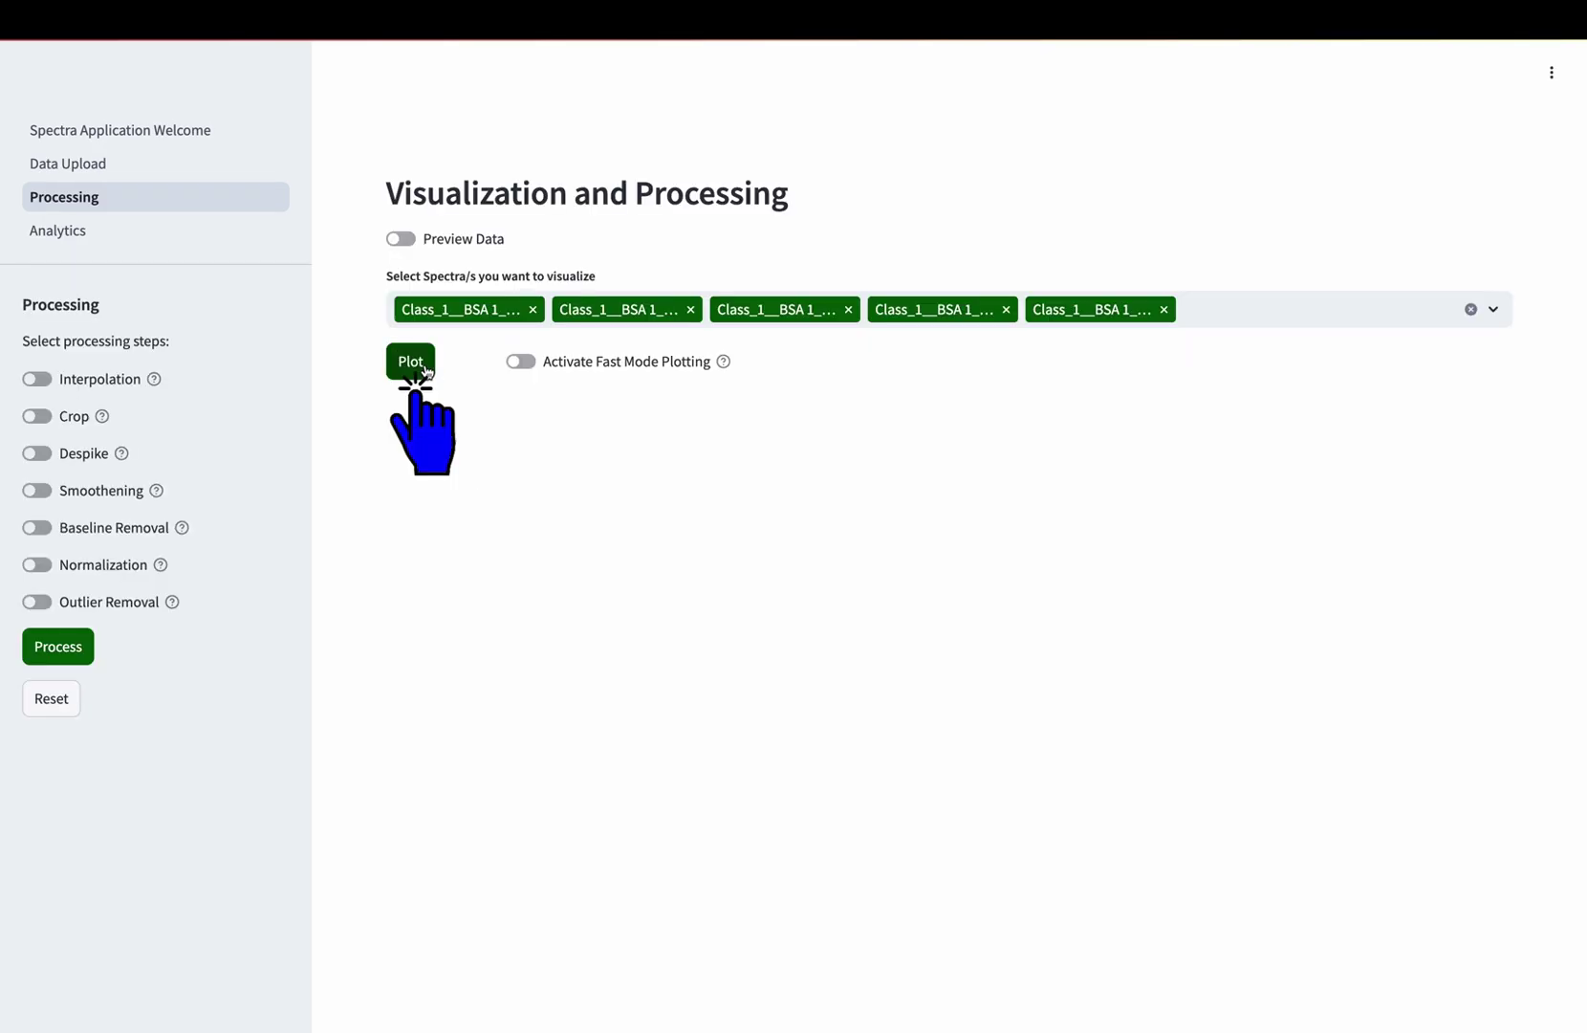
- Smooth the spectra with the Savitzky-Golay filter using window length 15 and polynomial order 2
scroll(354, 502, down, 1)
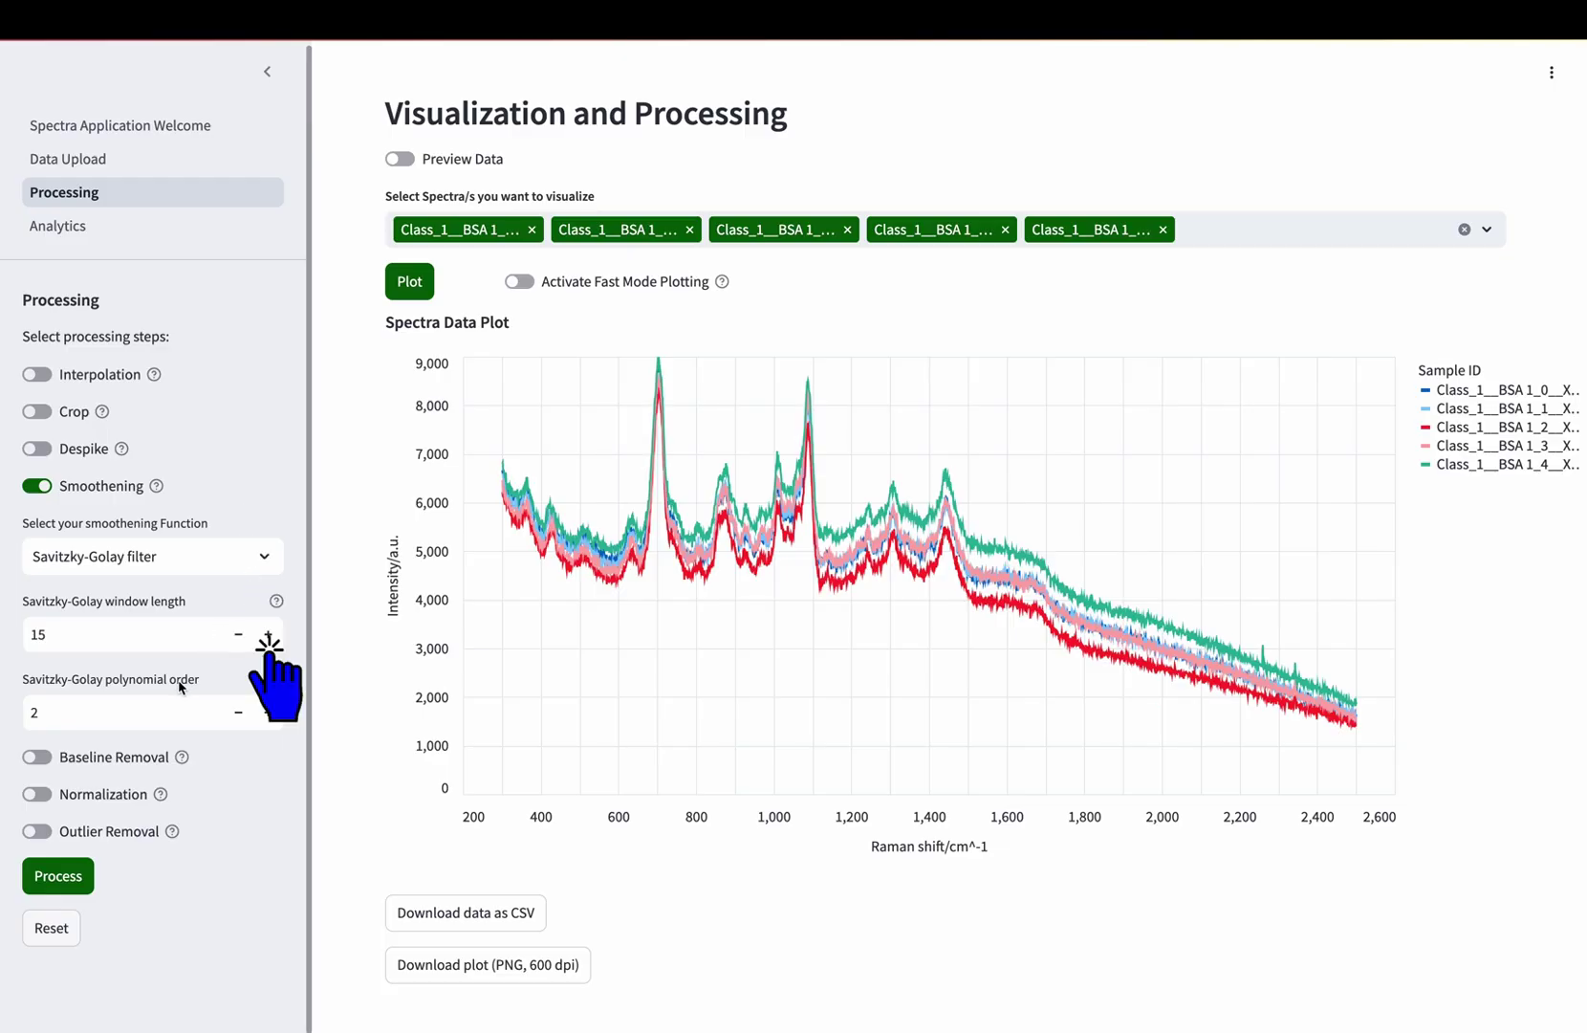
click(59, 878)
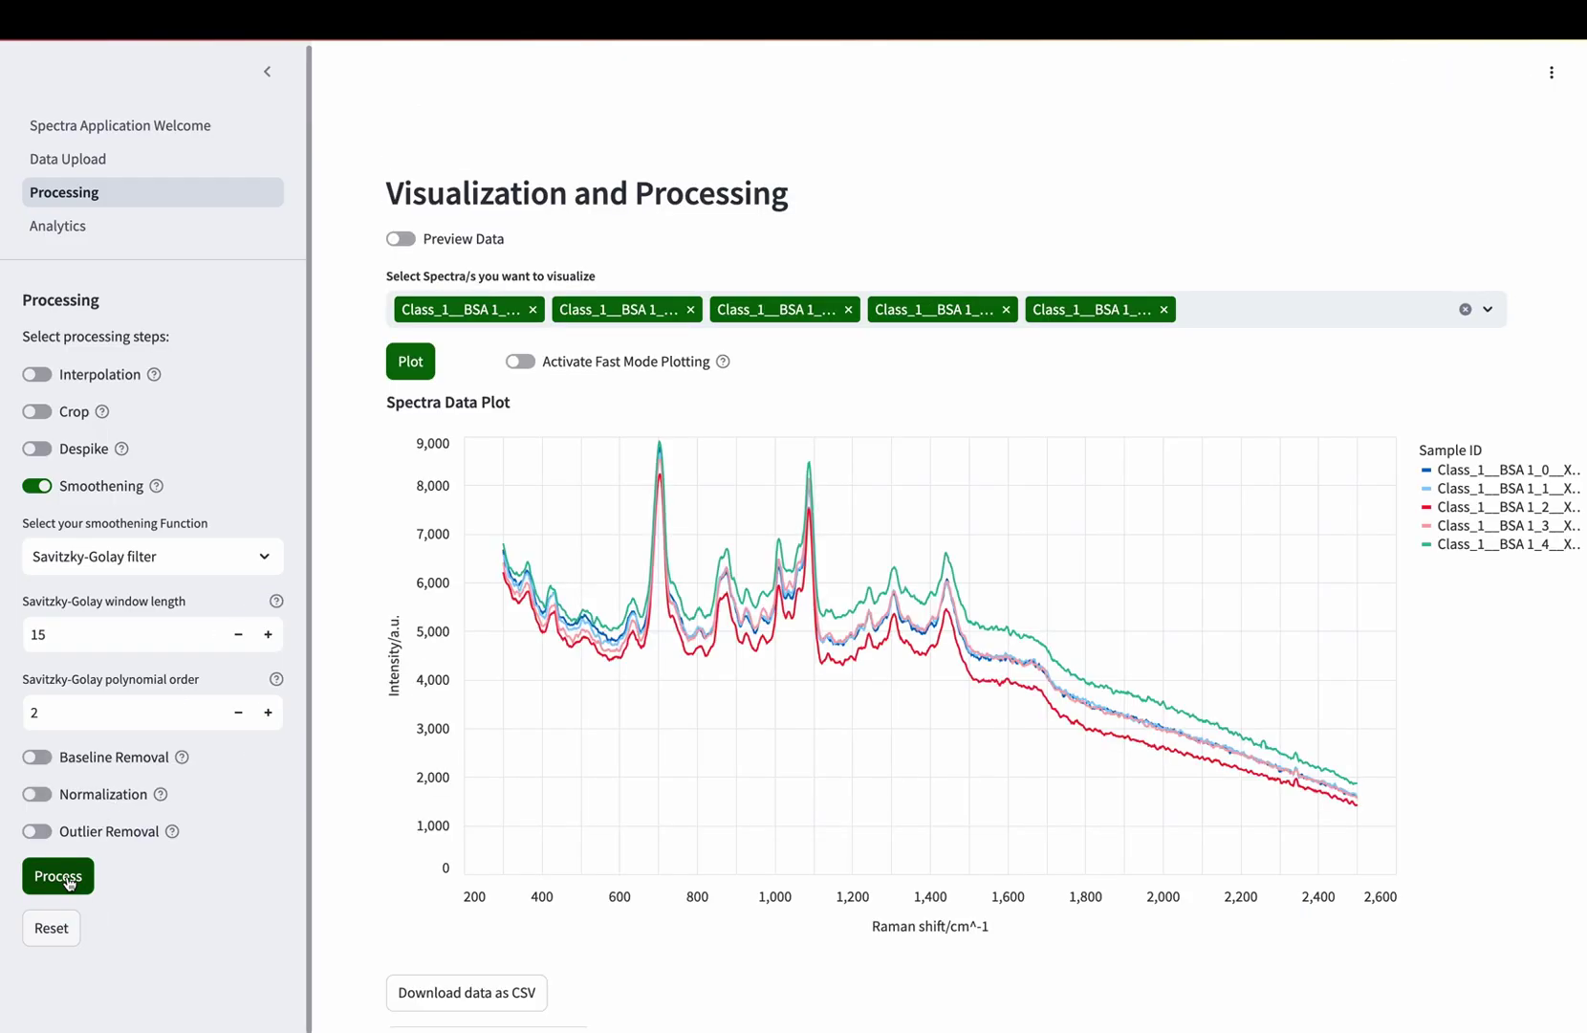
- Reset the processing and smooth the spectra with the Savitzky-Golay filter using window length 15 and polynomial order 10
click(53, 928)
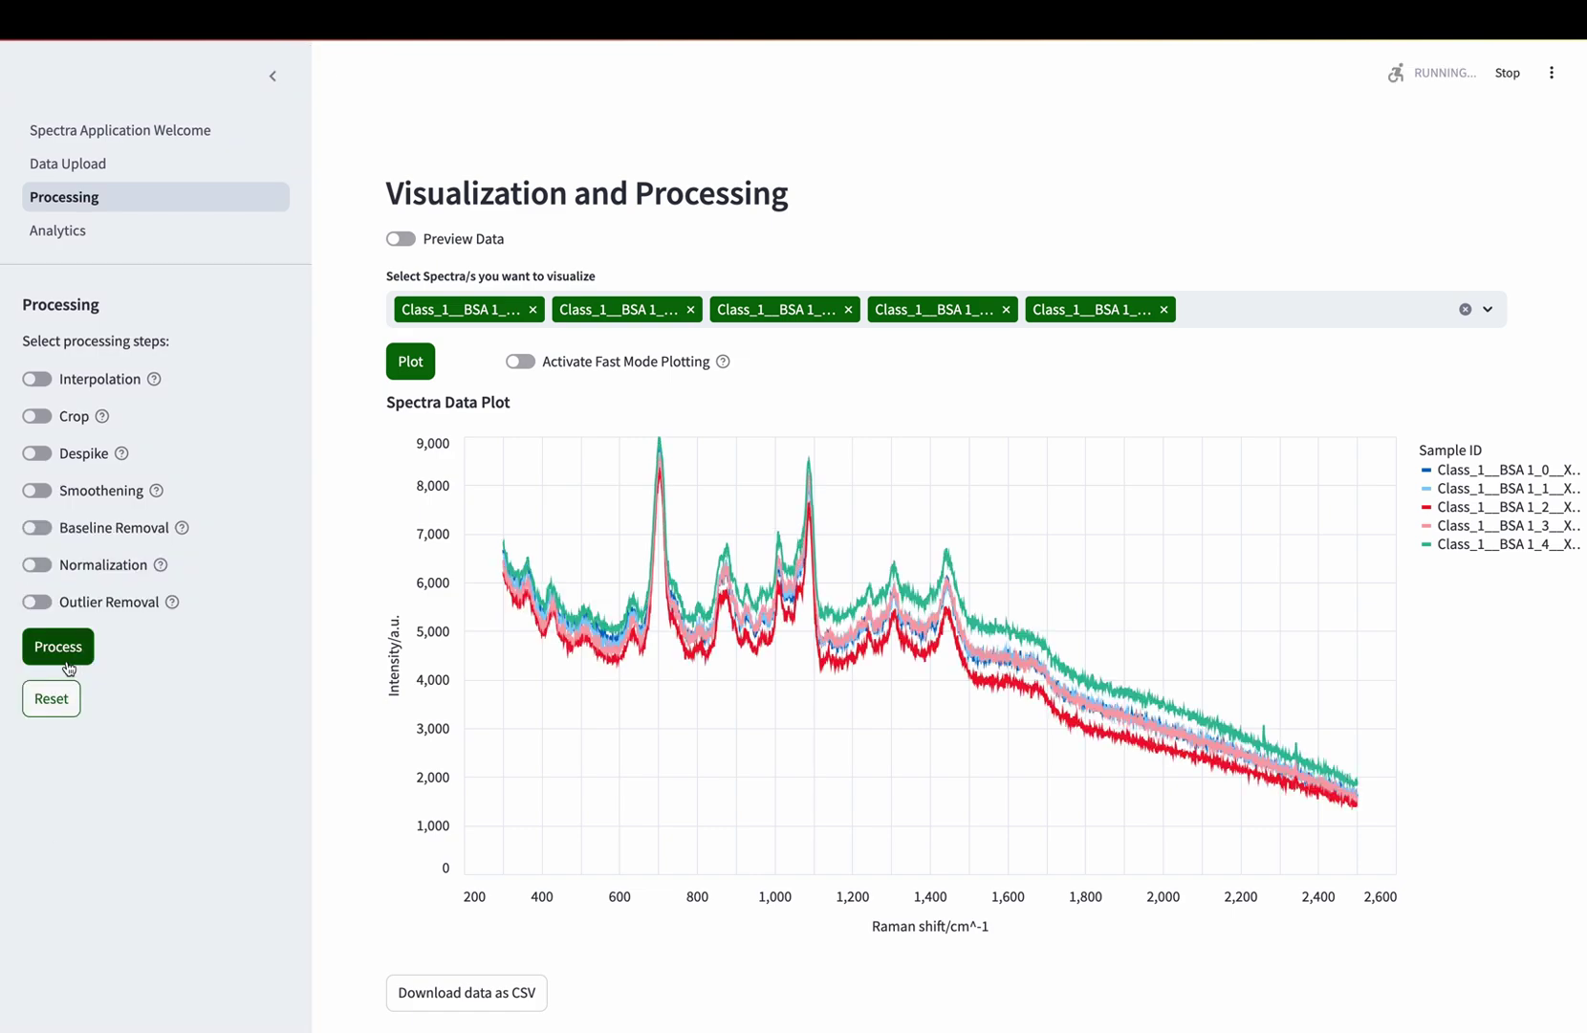
click(52, 499)
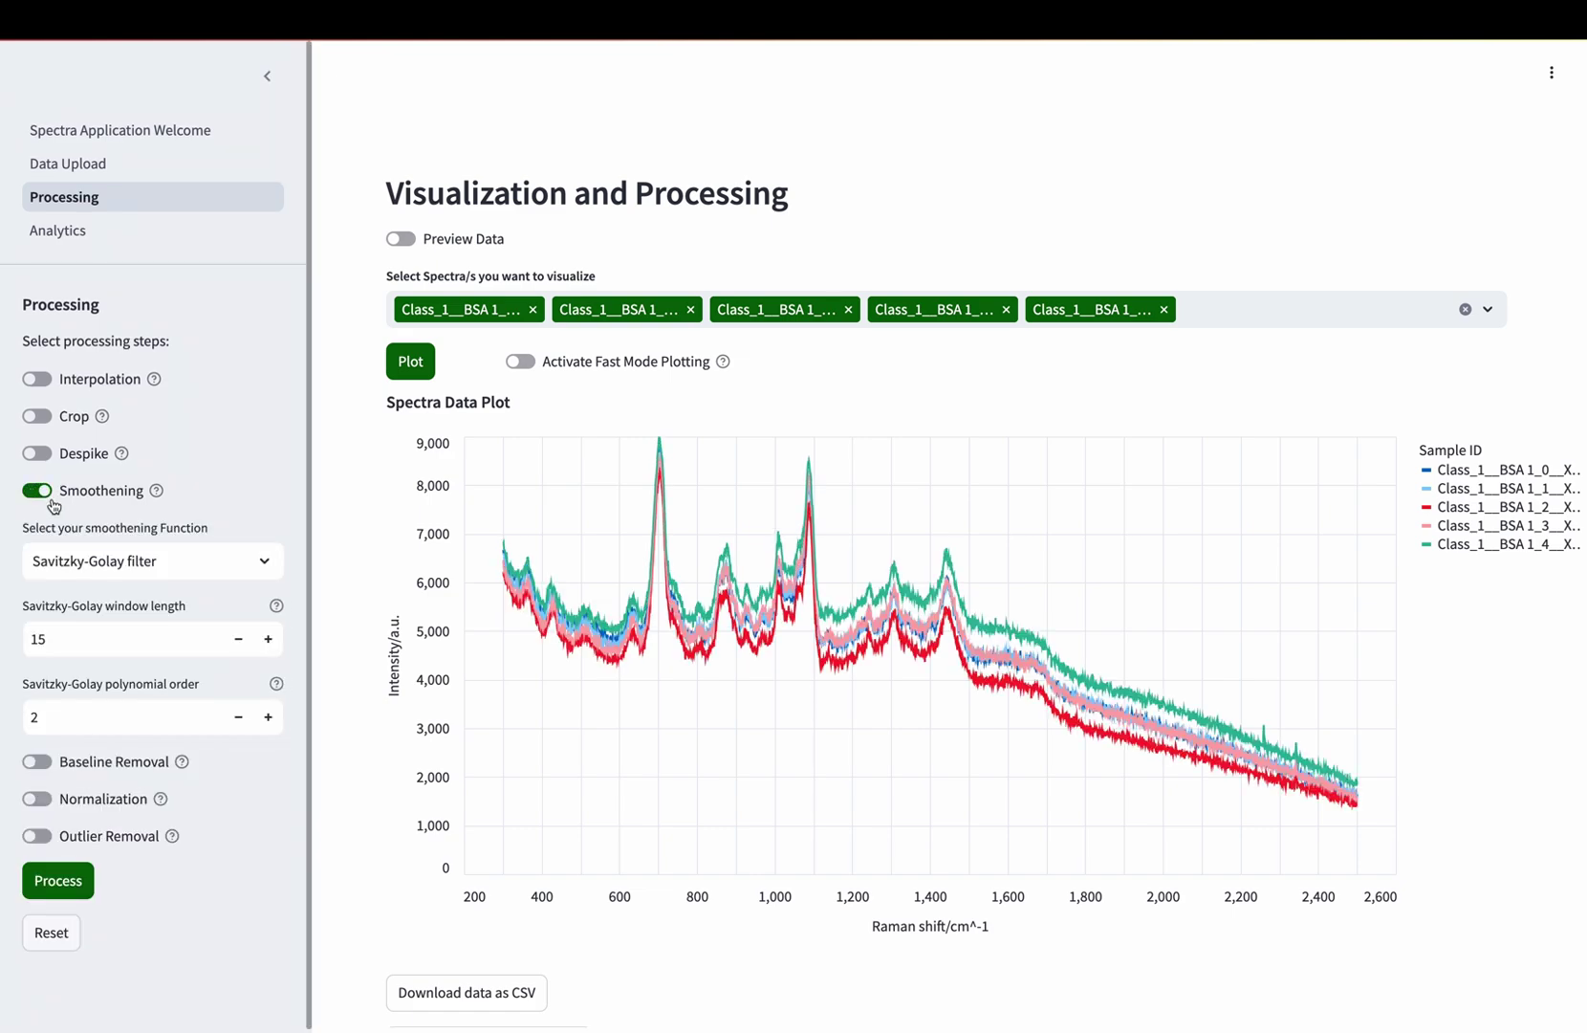
click(69, 712)
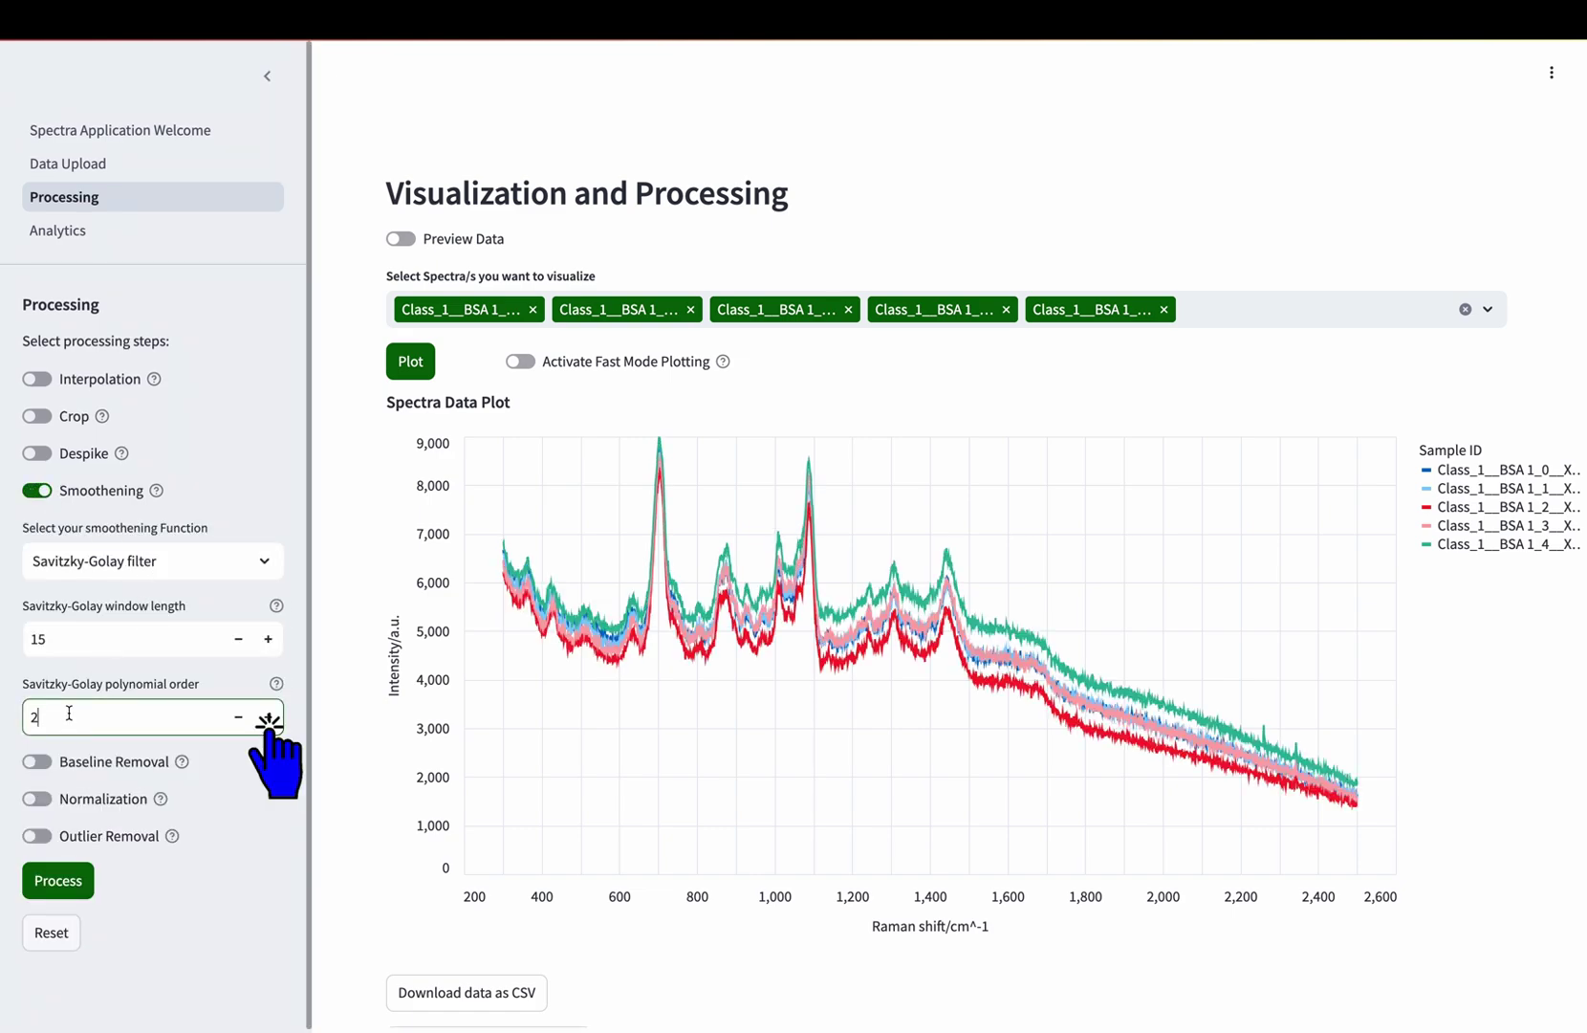
key(BackSpace)
text(10)
click(54, 874)
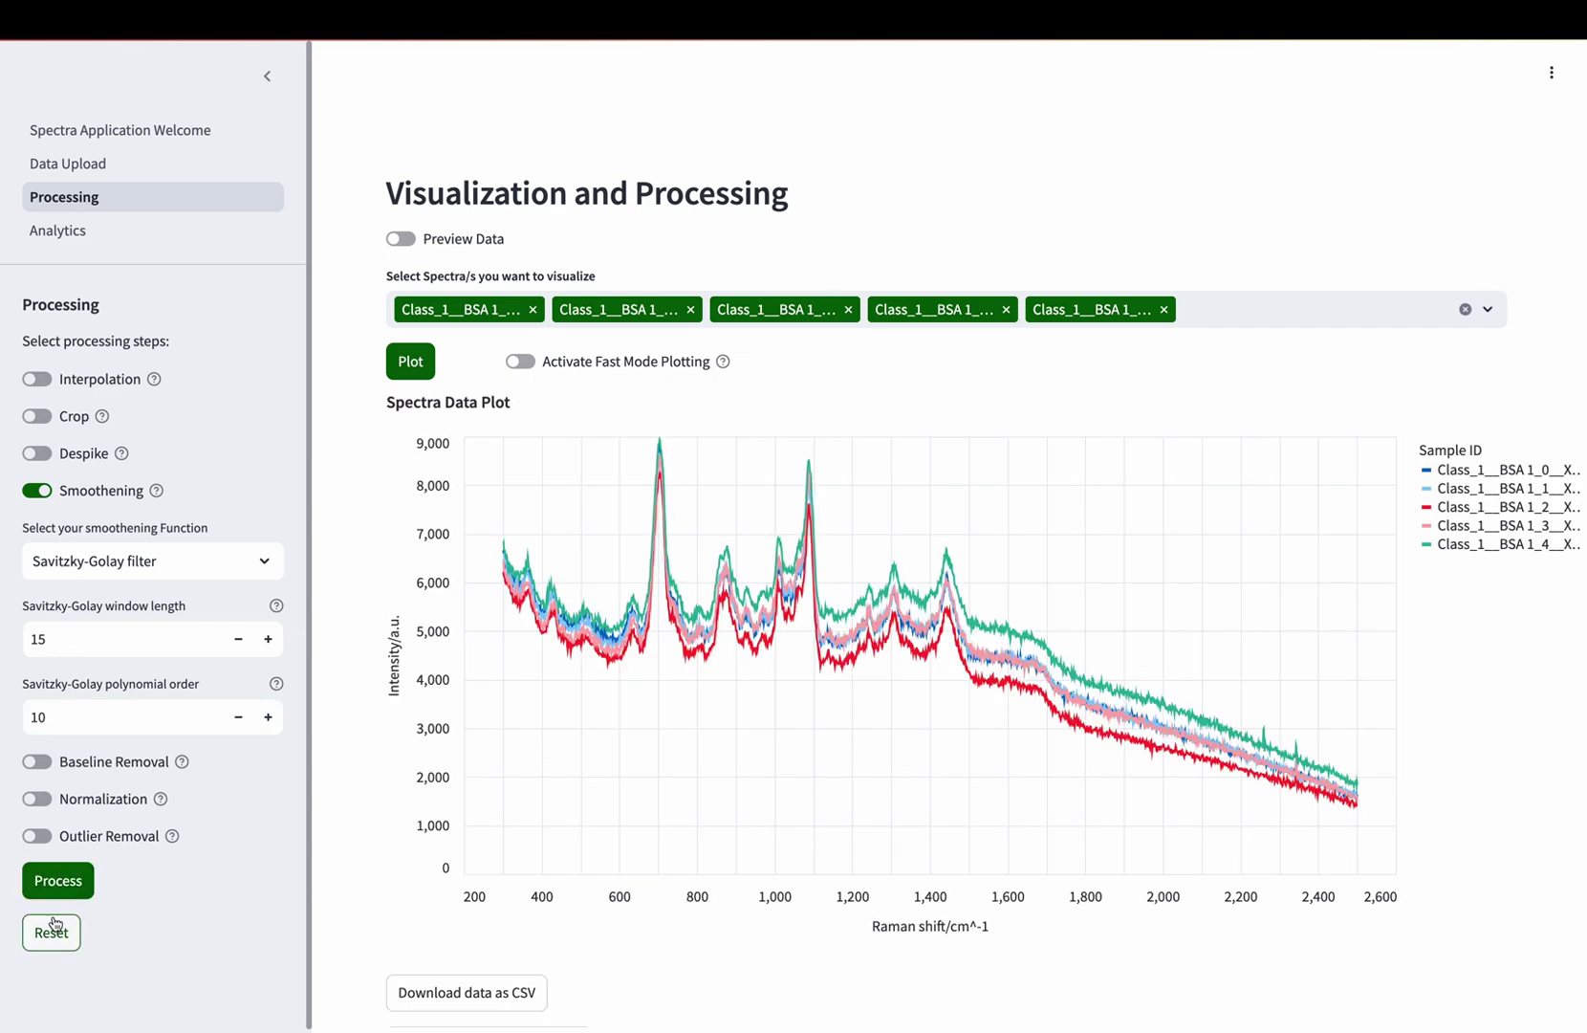
- Reset the processing and smooth the spectra with the Savitzky-Golay filter using window length 15 and polynomial order 1
click(51, 933)
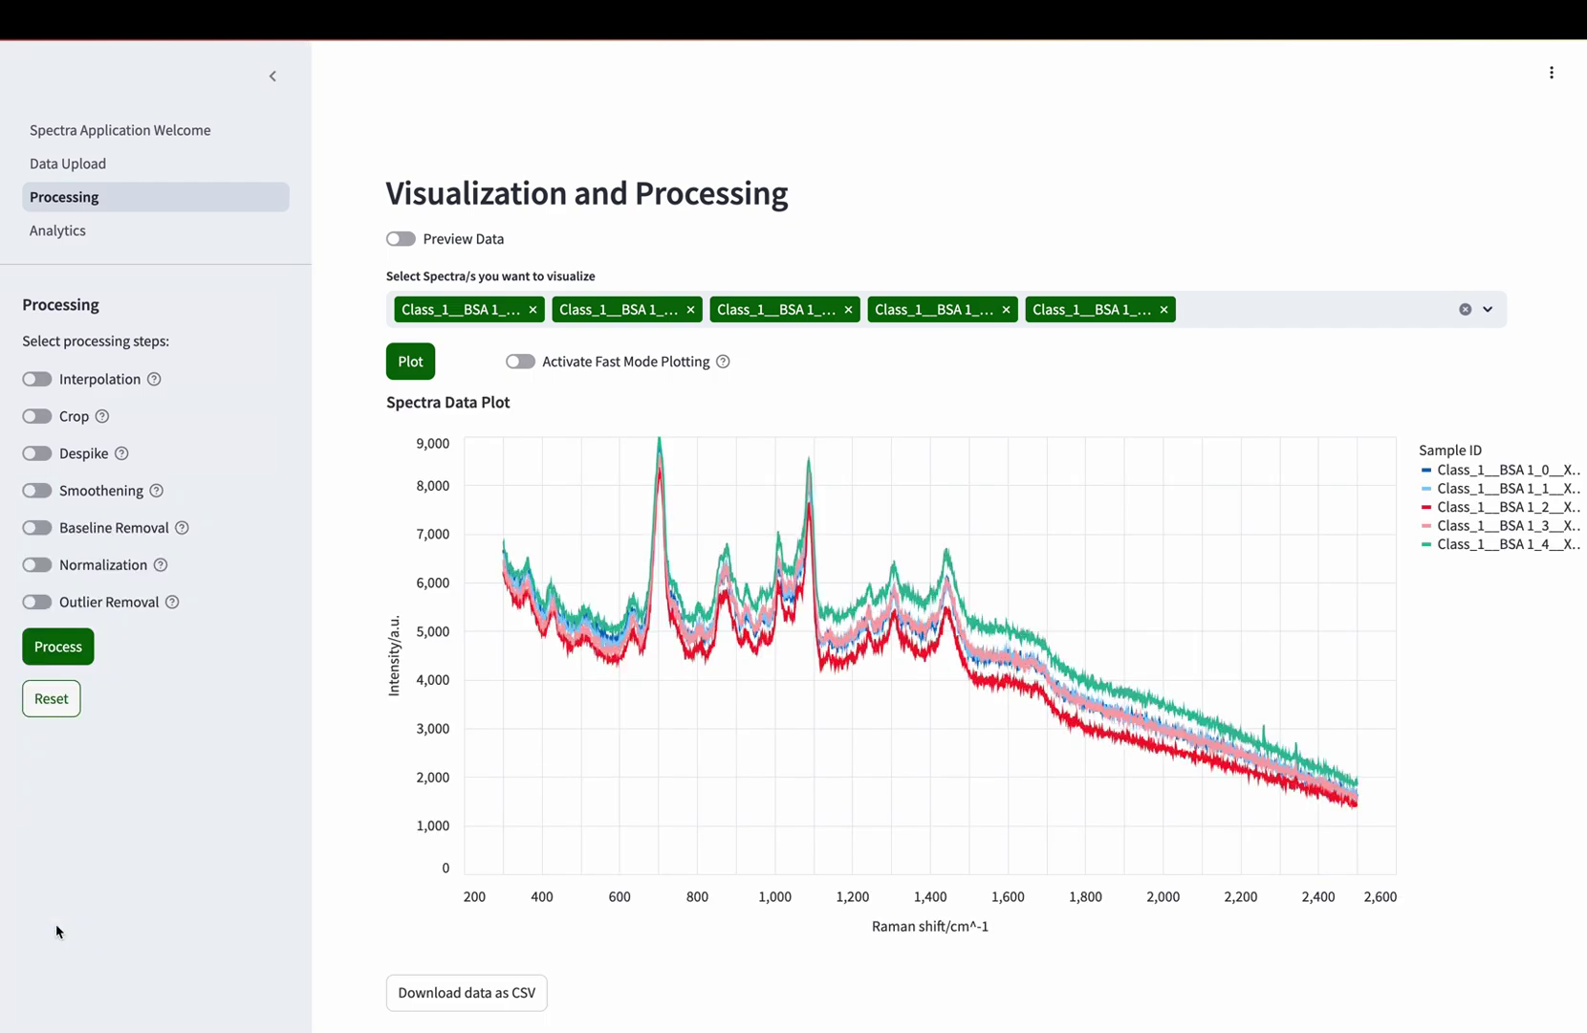
click(38, 491)
scroll(124, 693, down, 1)
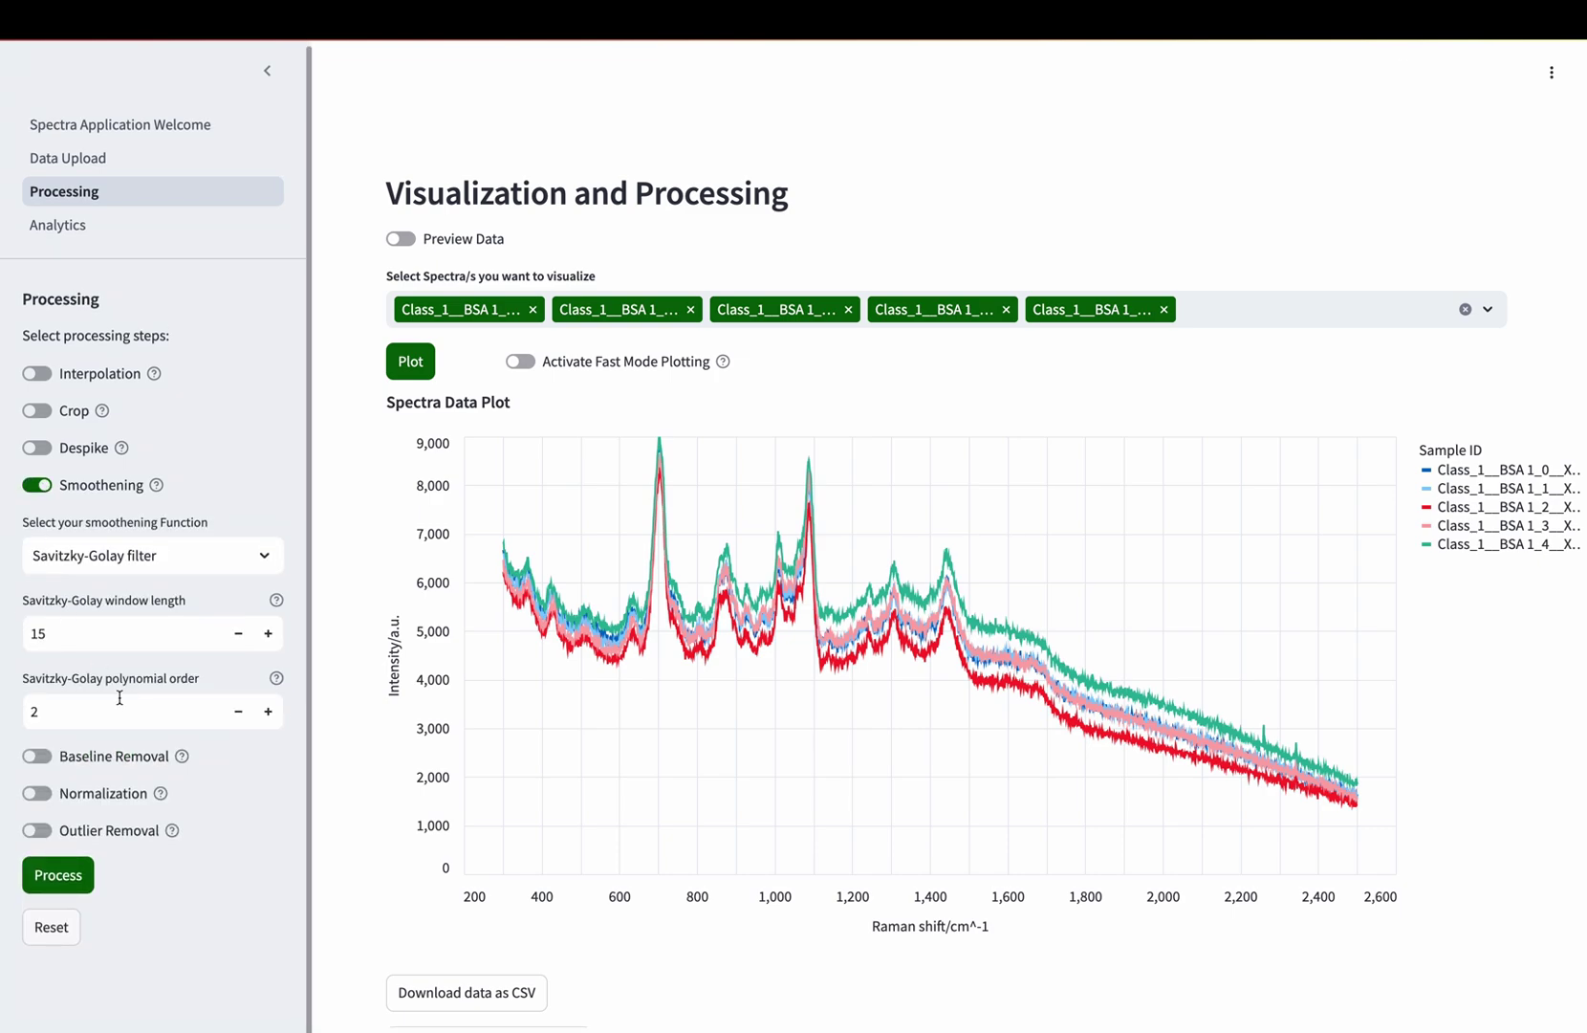
click(117, 705)
key(BackSpace)
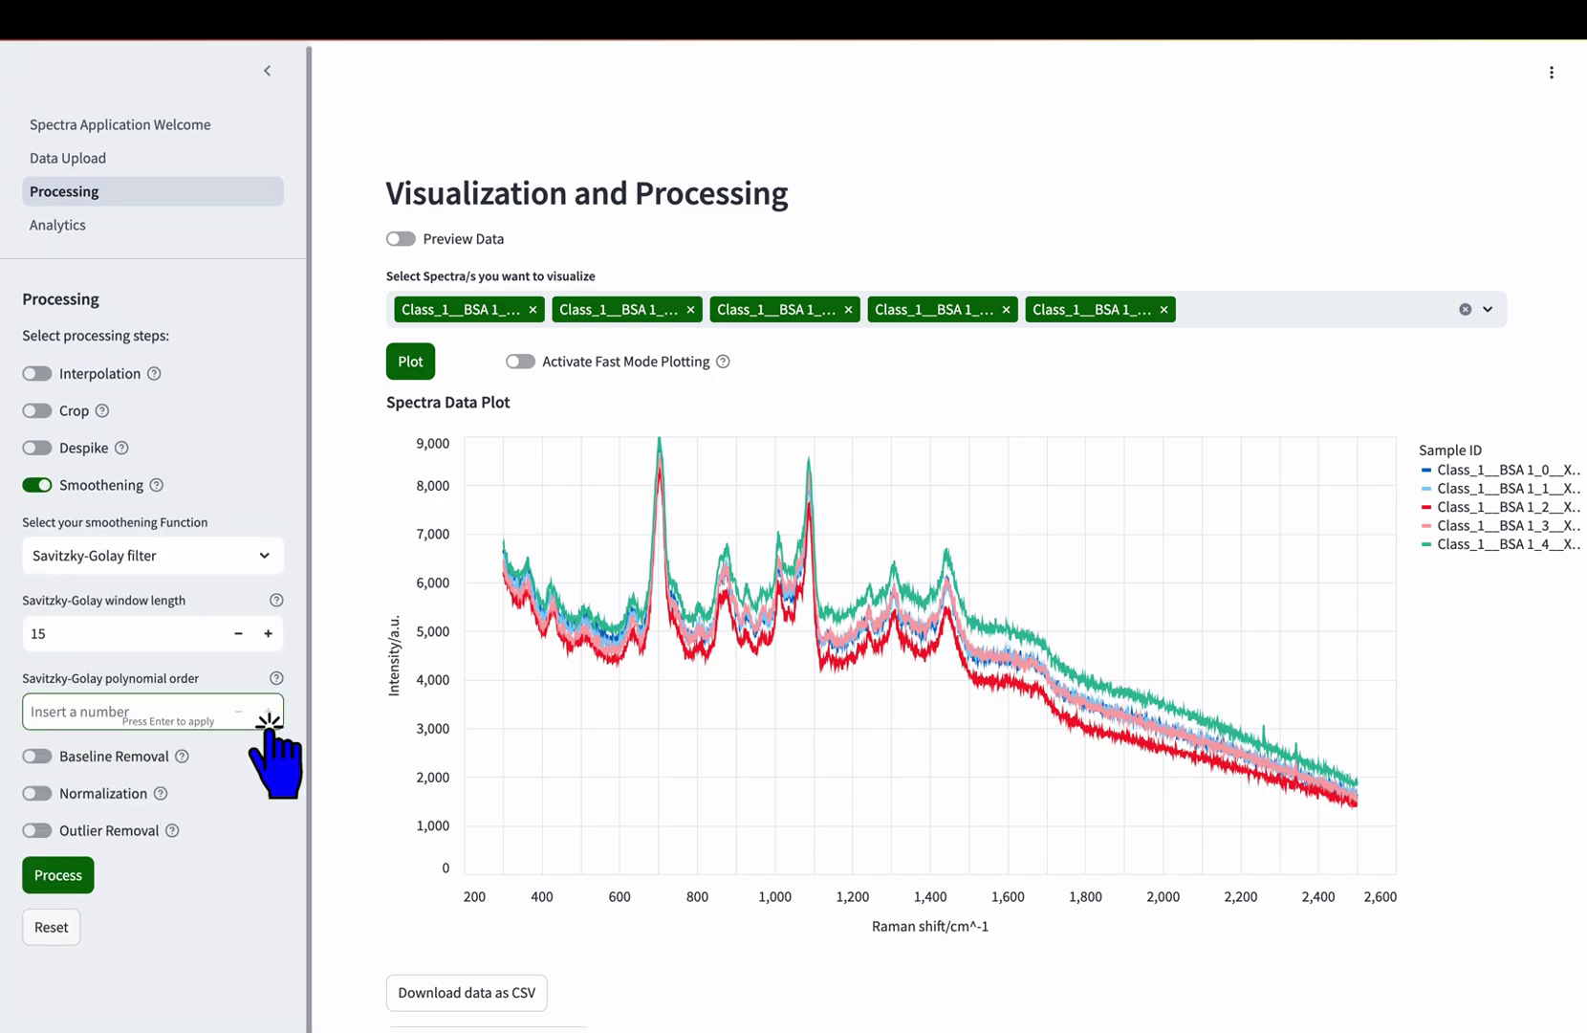
text(1)
click(82, 878)
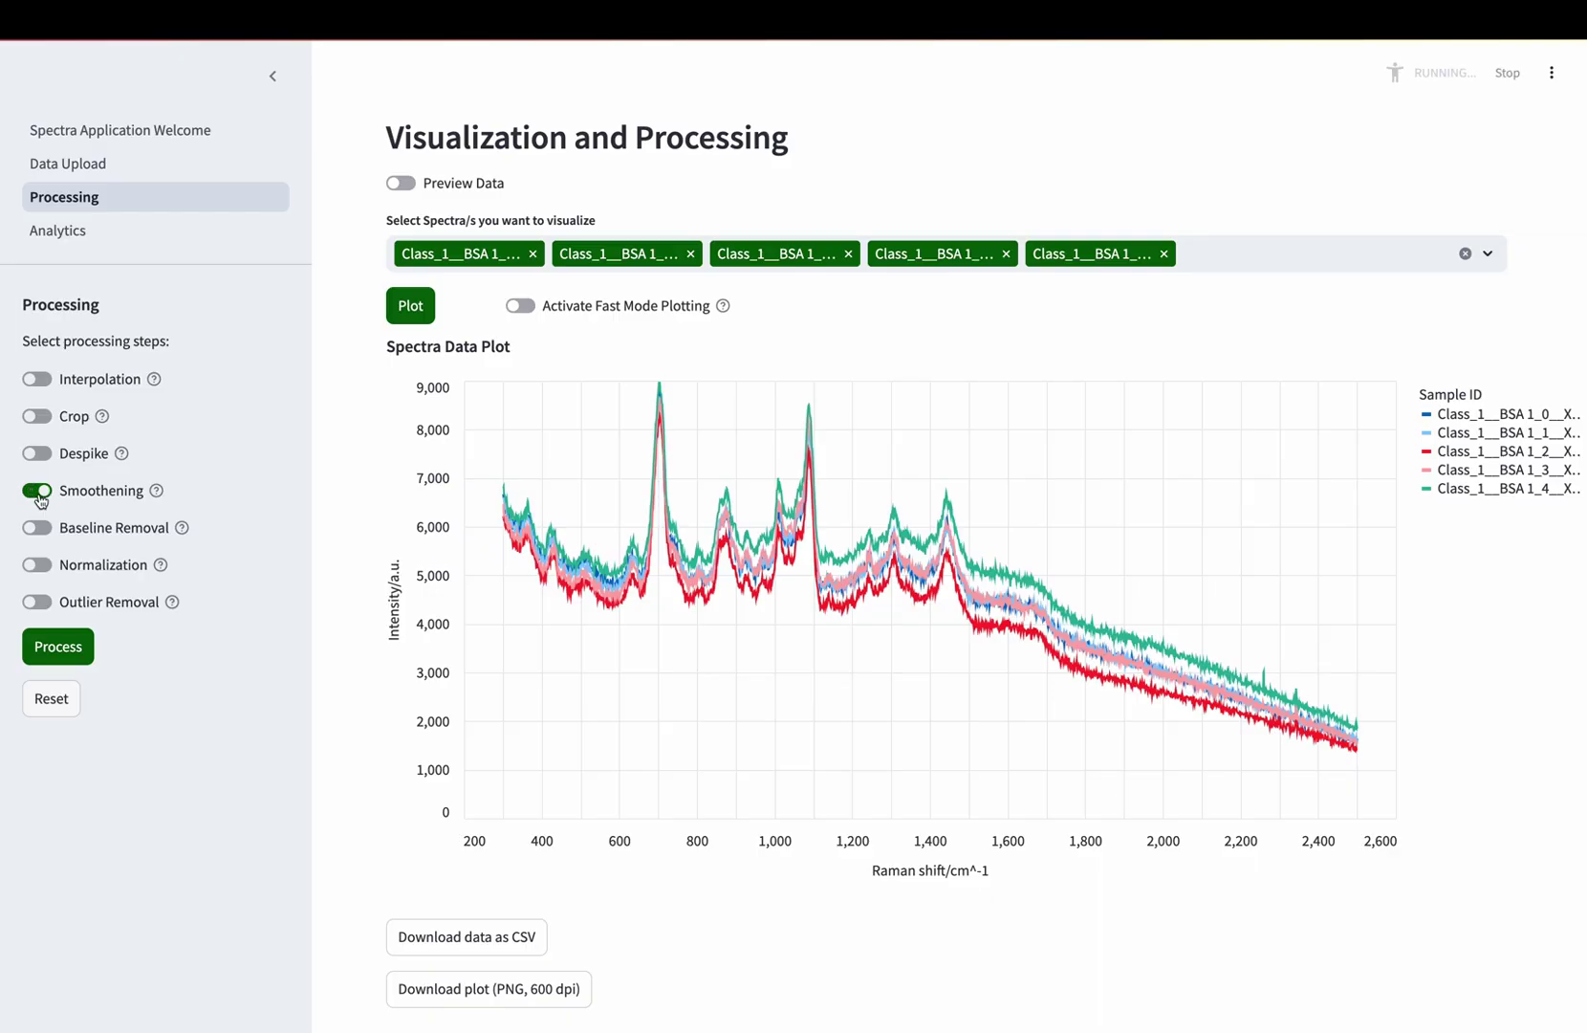
- Smooth the spectra with the 1D Fast Fourier Transform filter using FFT threshold 0.10 and mirror padding
click(255, 566)
click(86, 635)
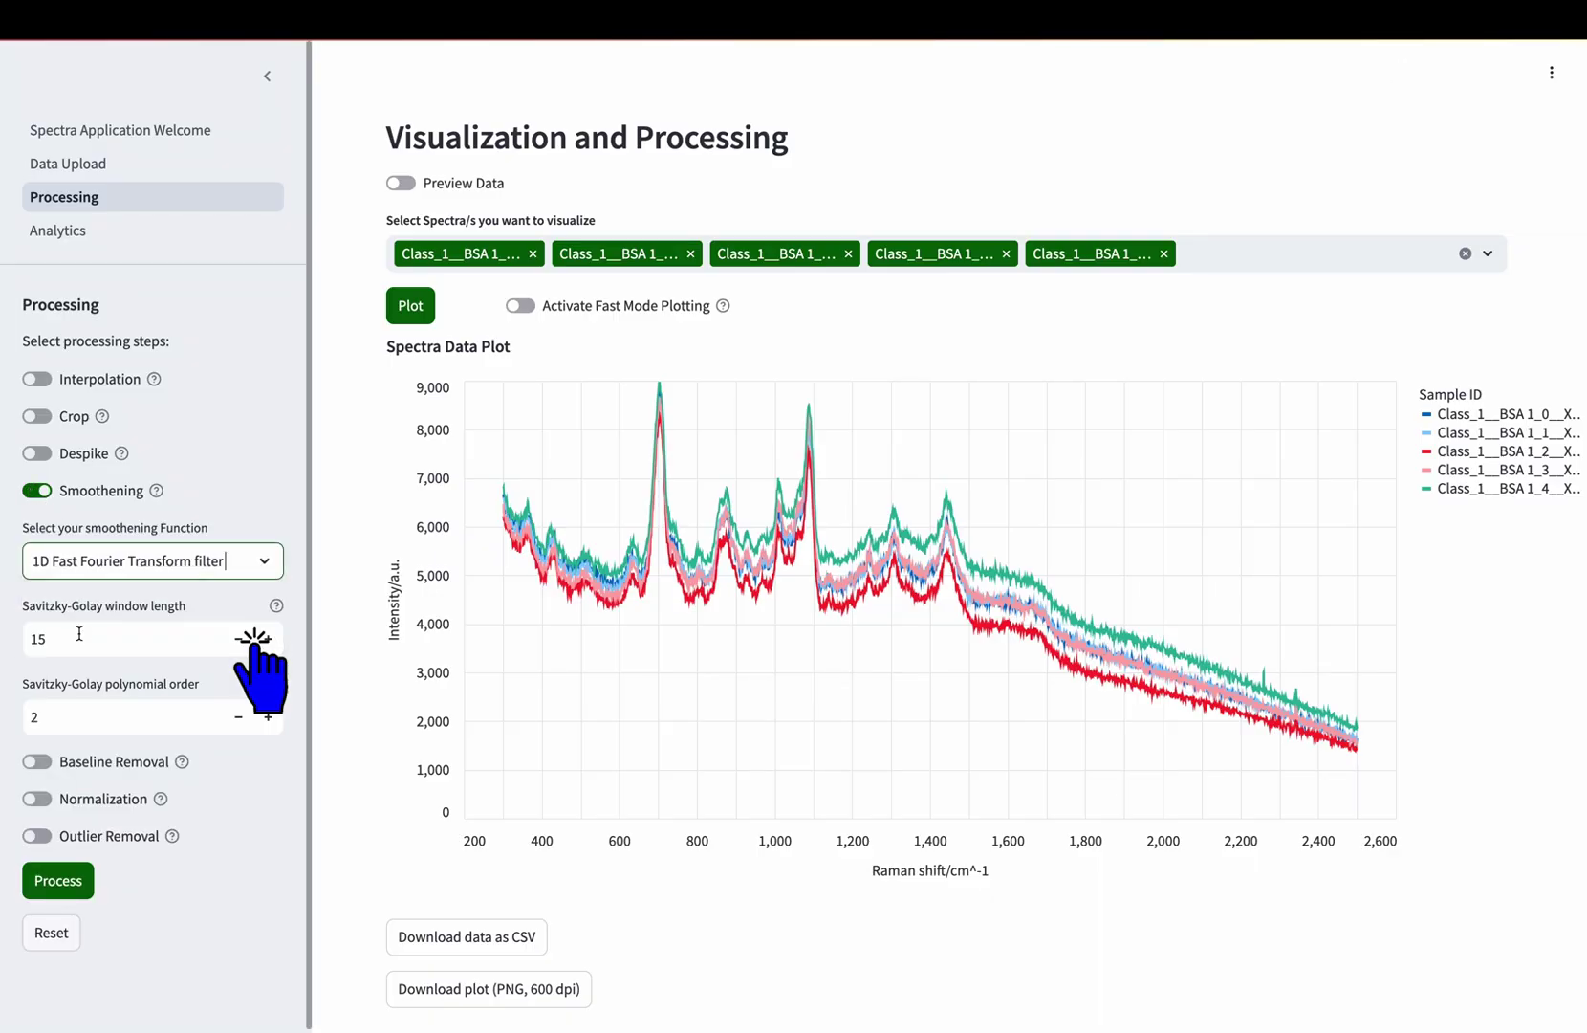
click(91, 717)
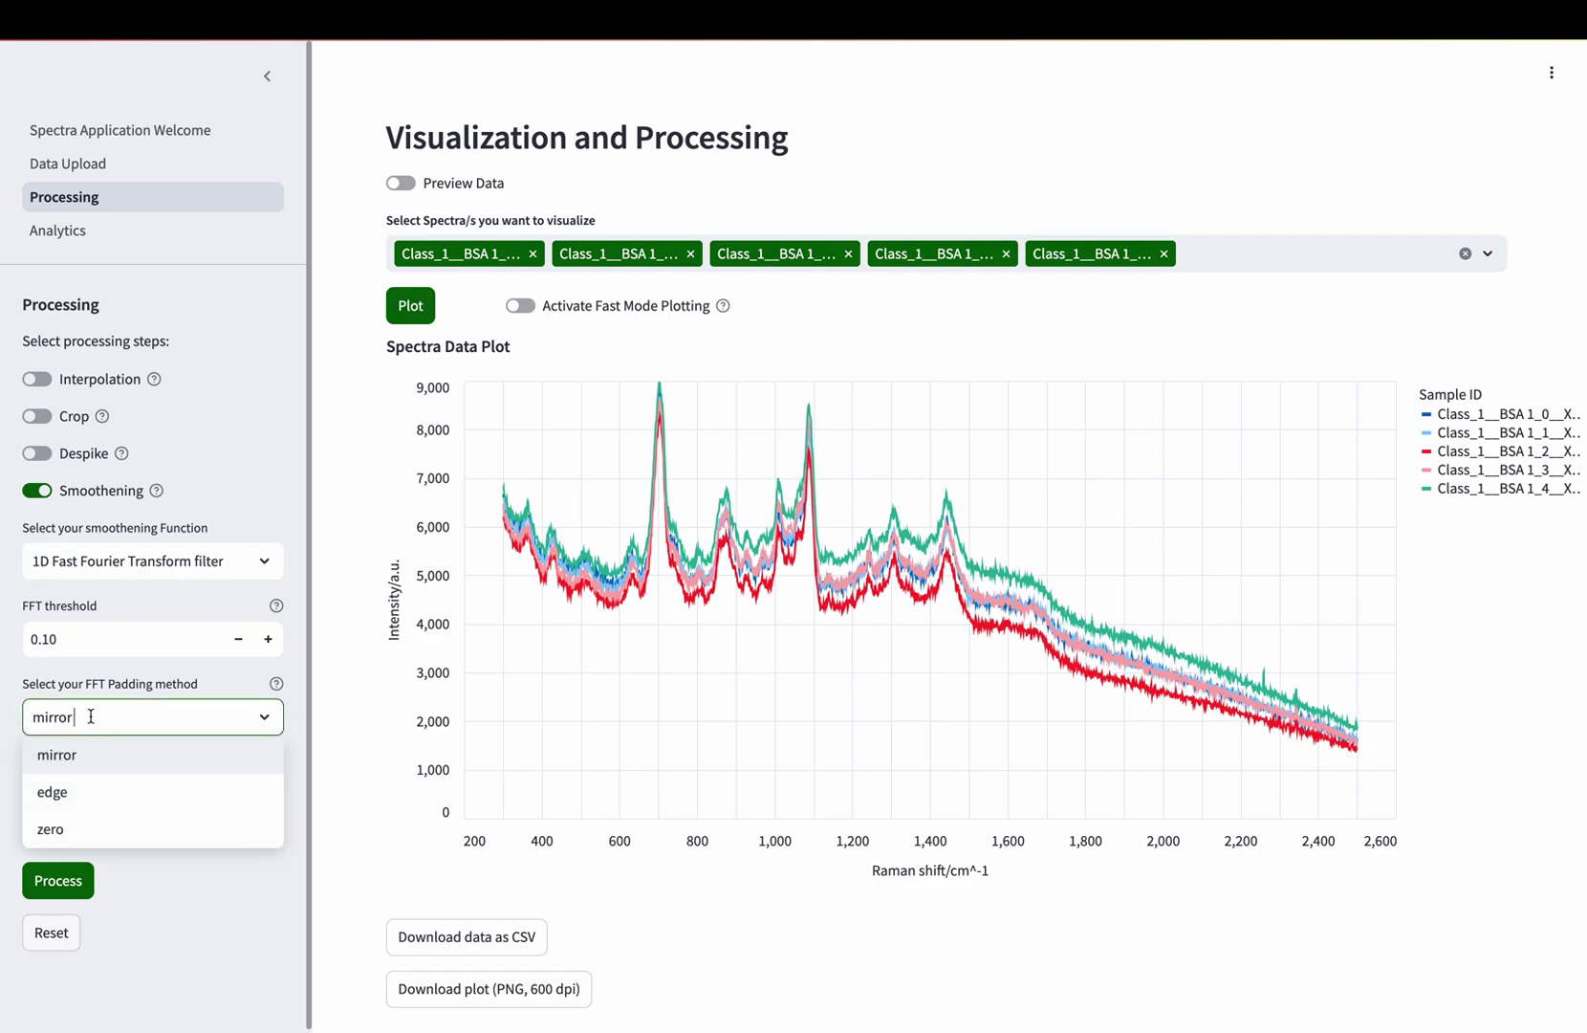
click(91, 716)
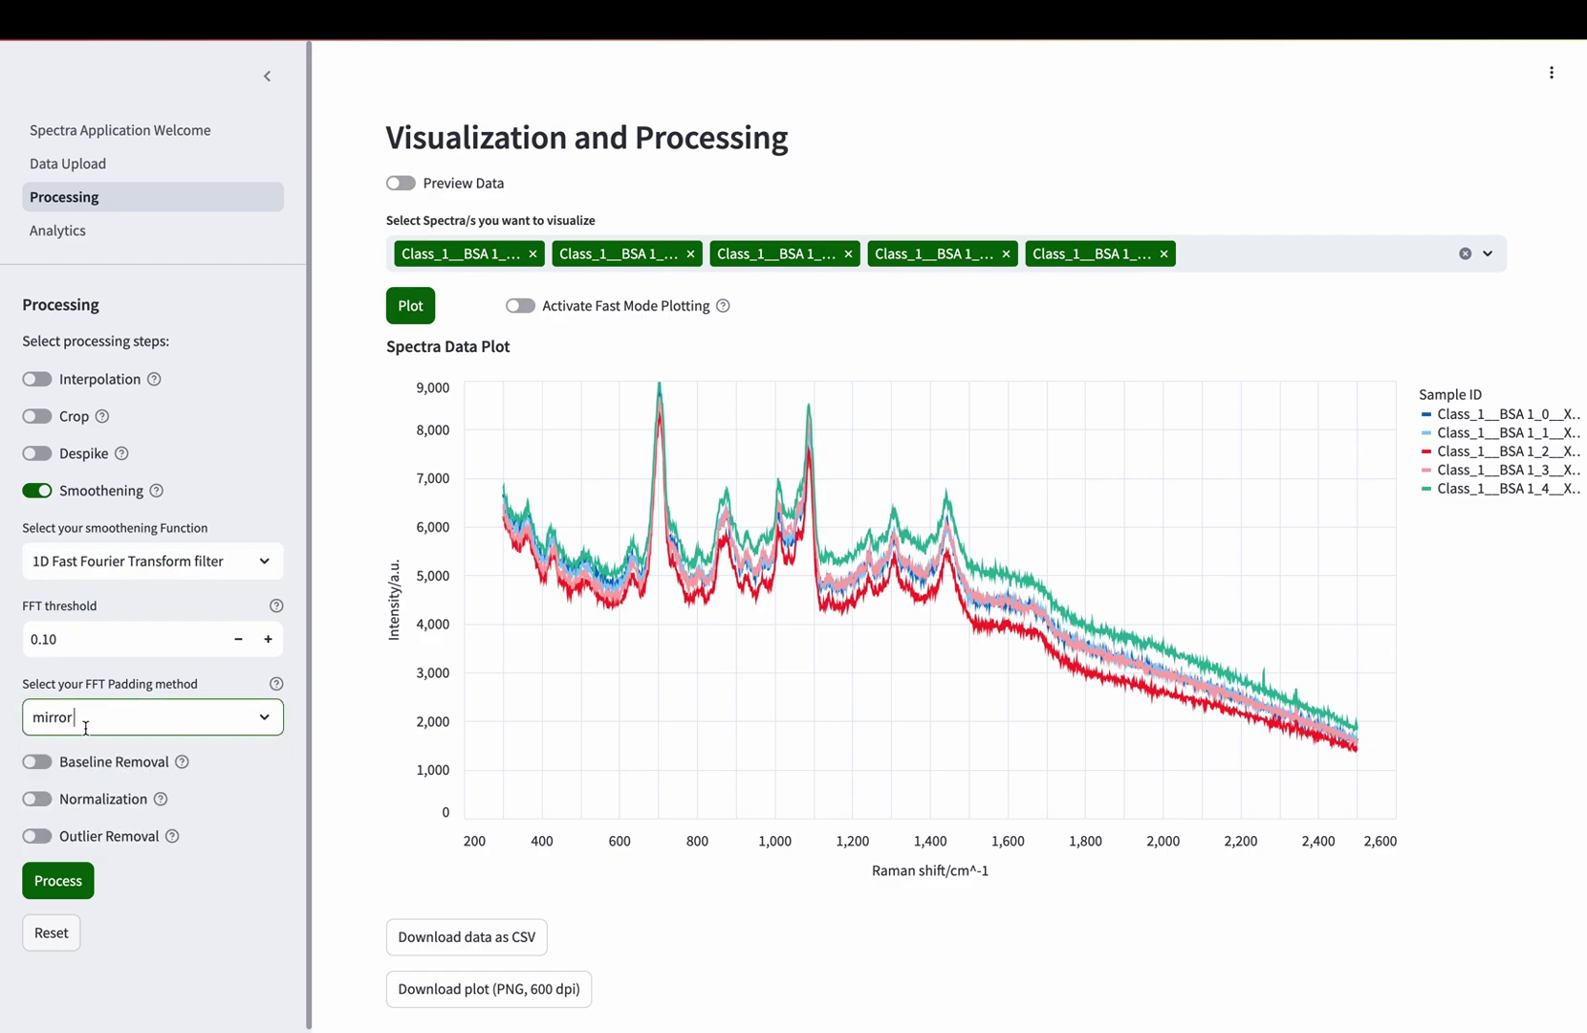
click(61, 878)
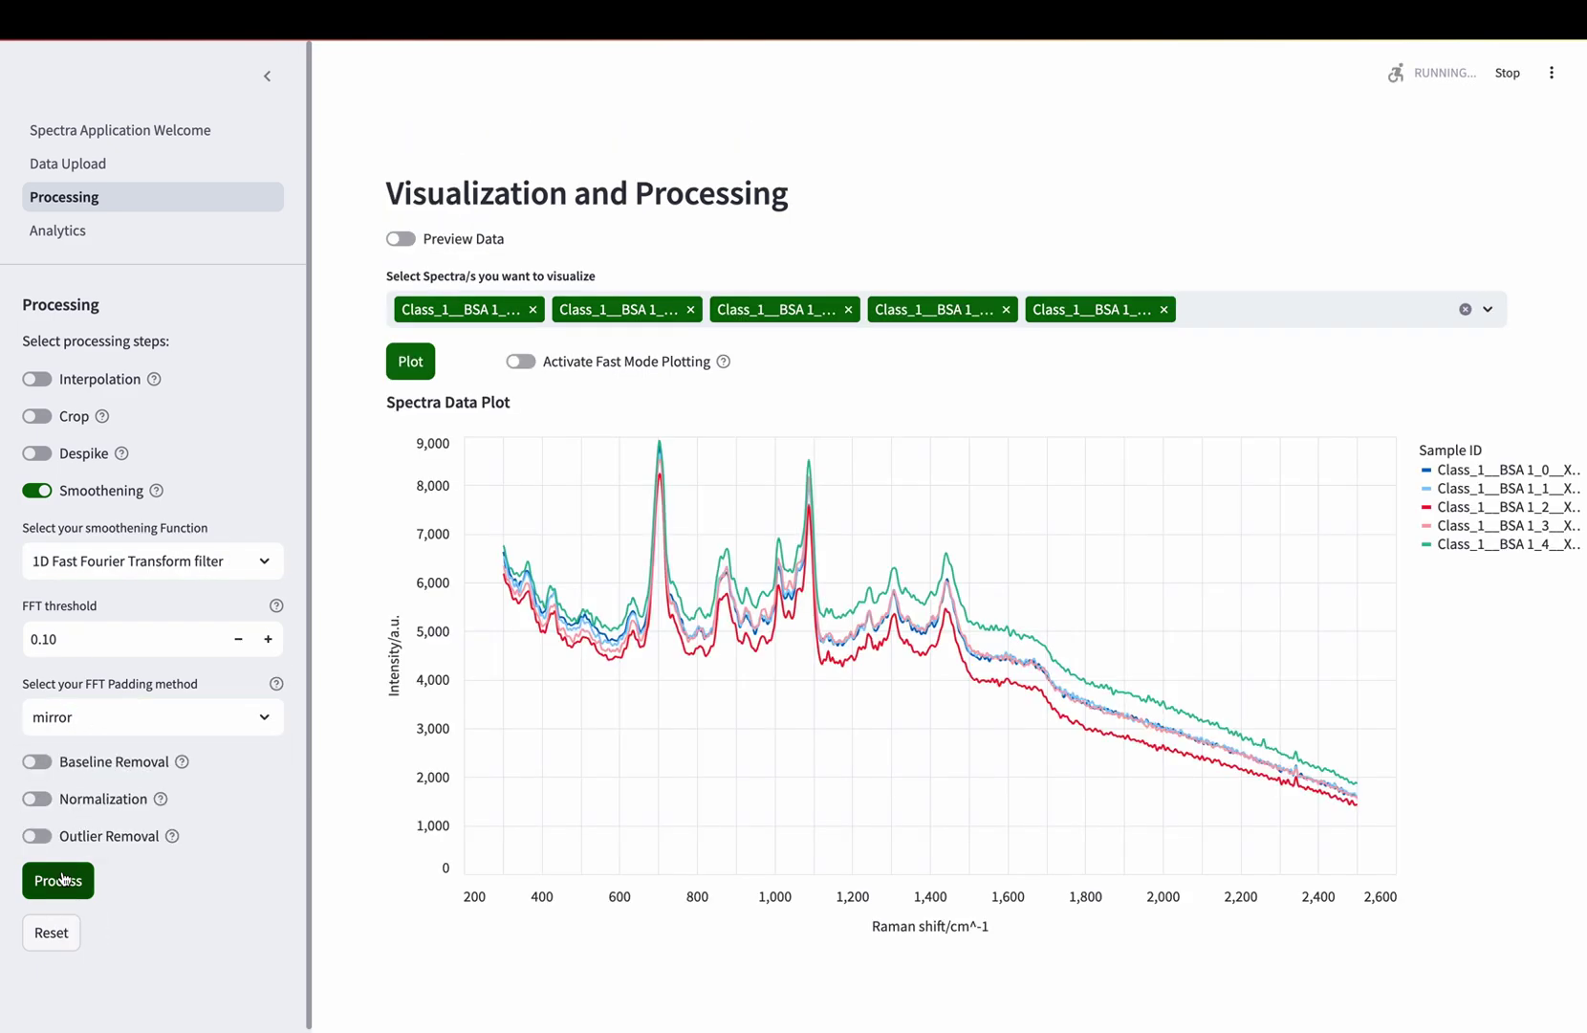
- Reset the processing and smooth the spectra with the 1D Fast Fourier Transform filter using threshold 0.10 and edge padding
click(59, 932)
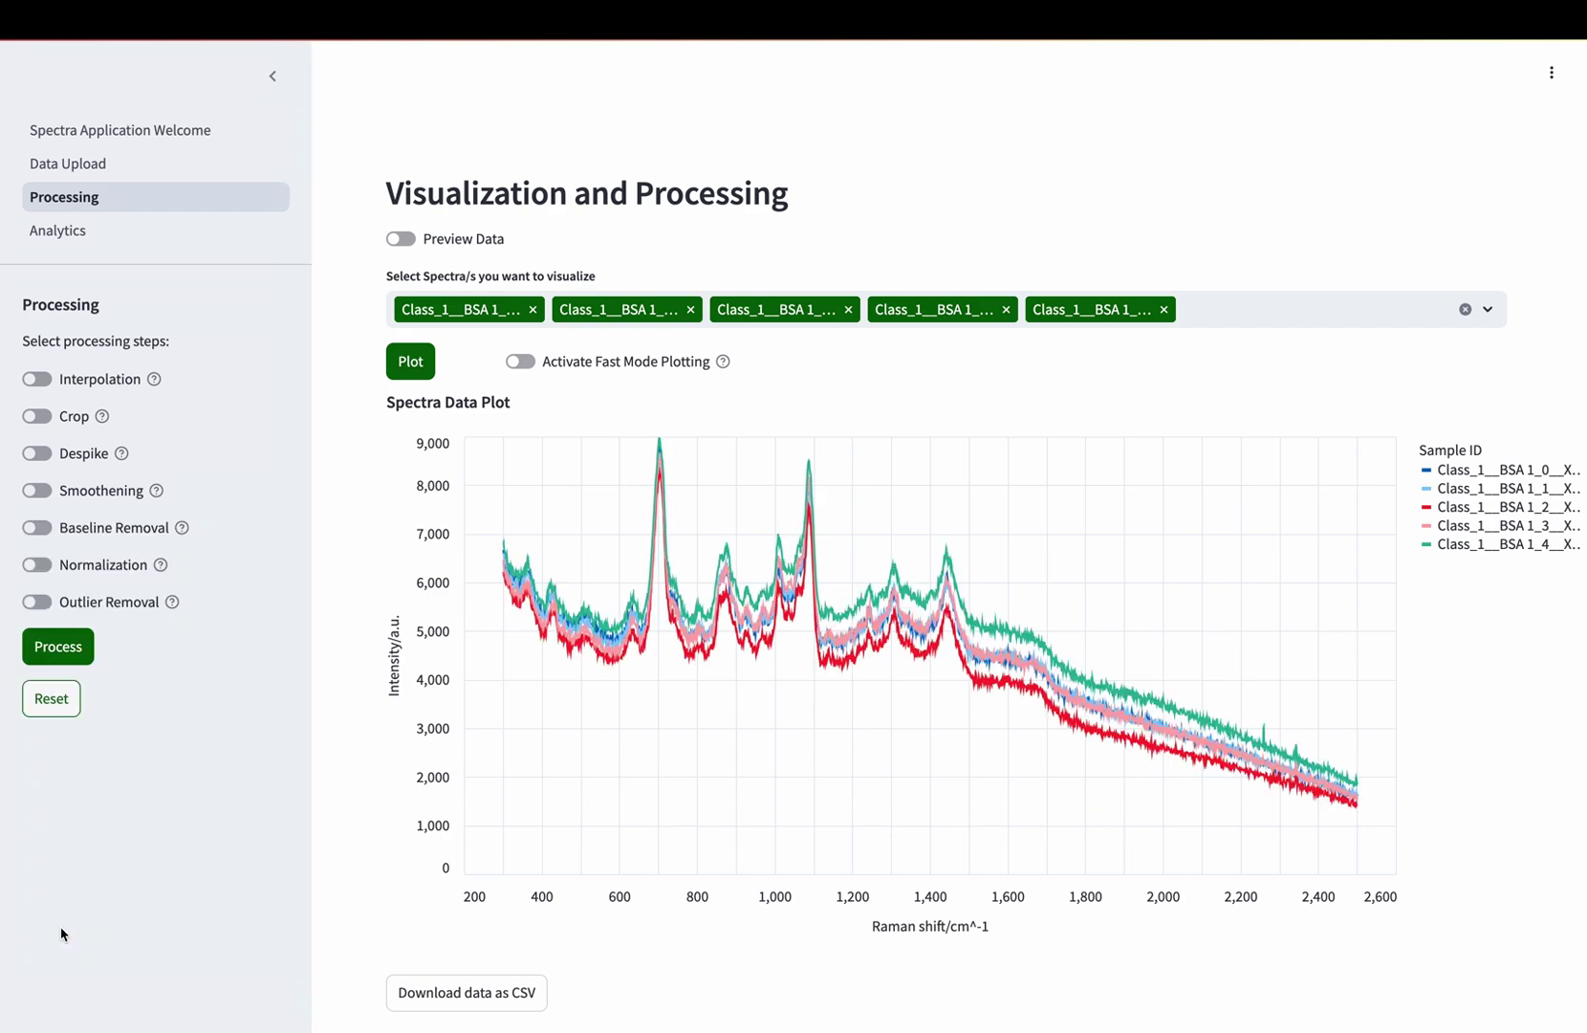
click(47, 491)
click(73, 560)
click(78, 634)
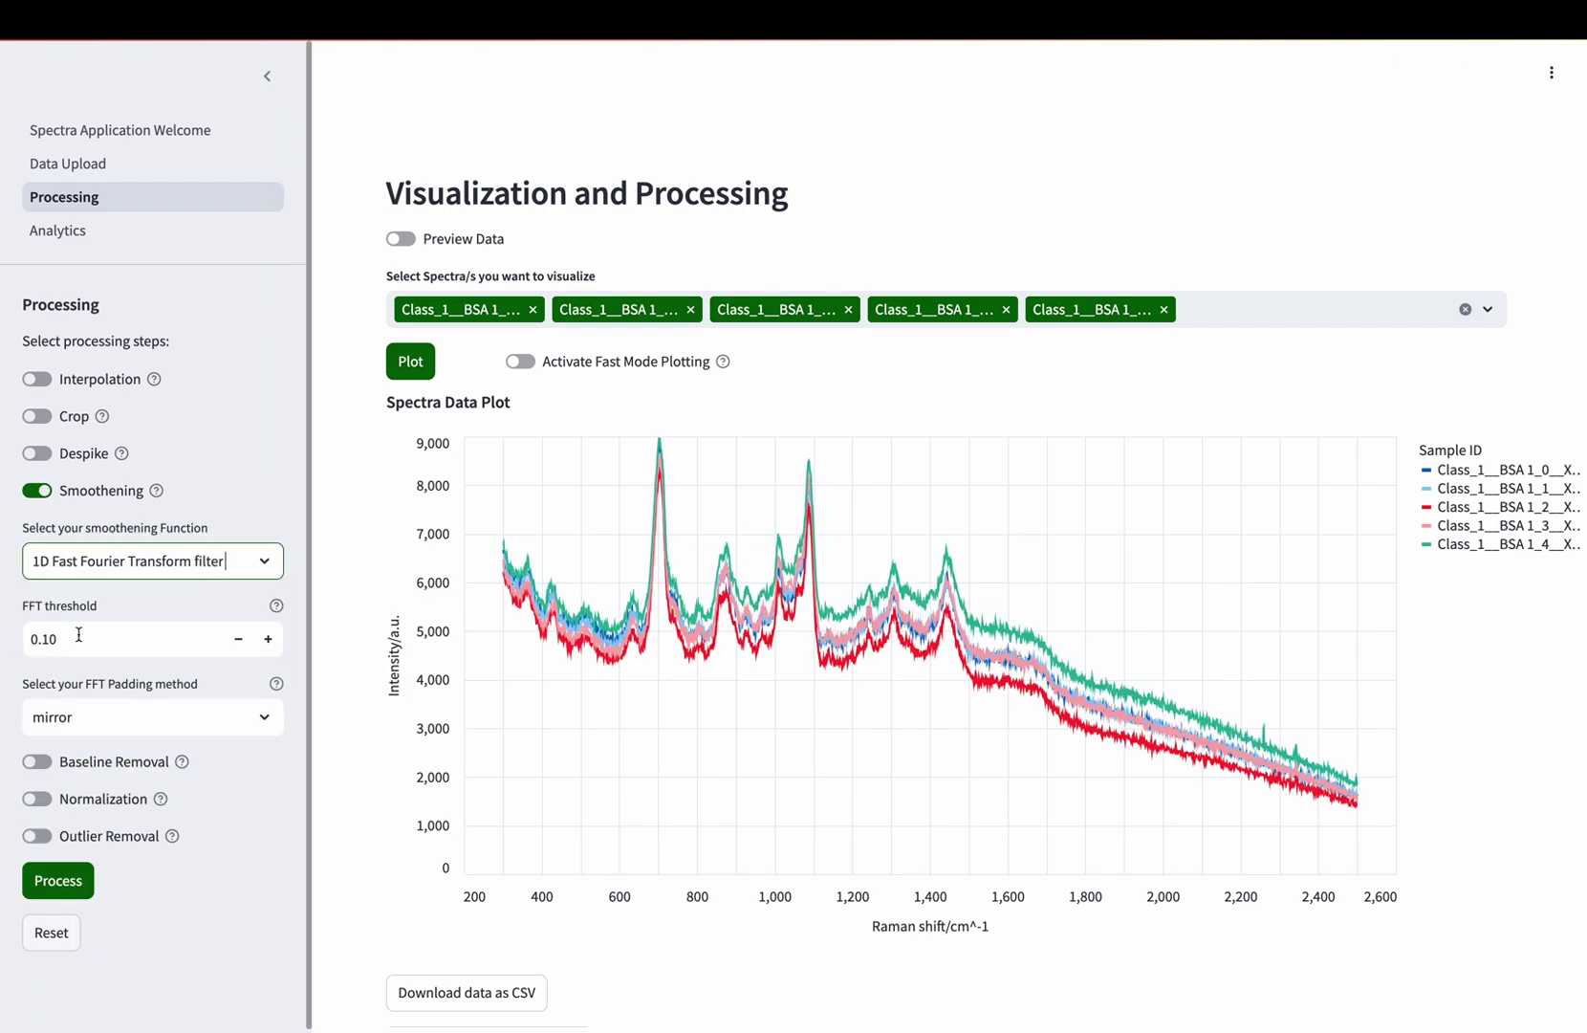
click(79, 717)
click(65, 789)
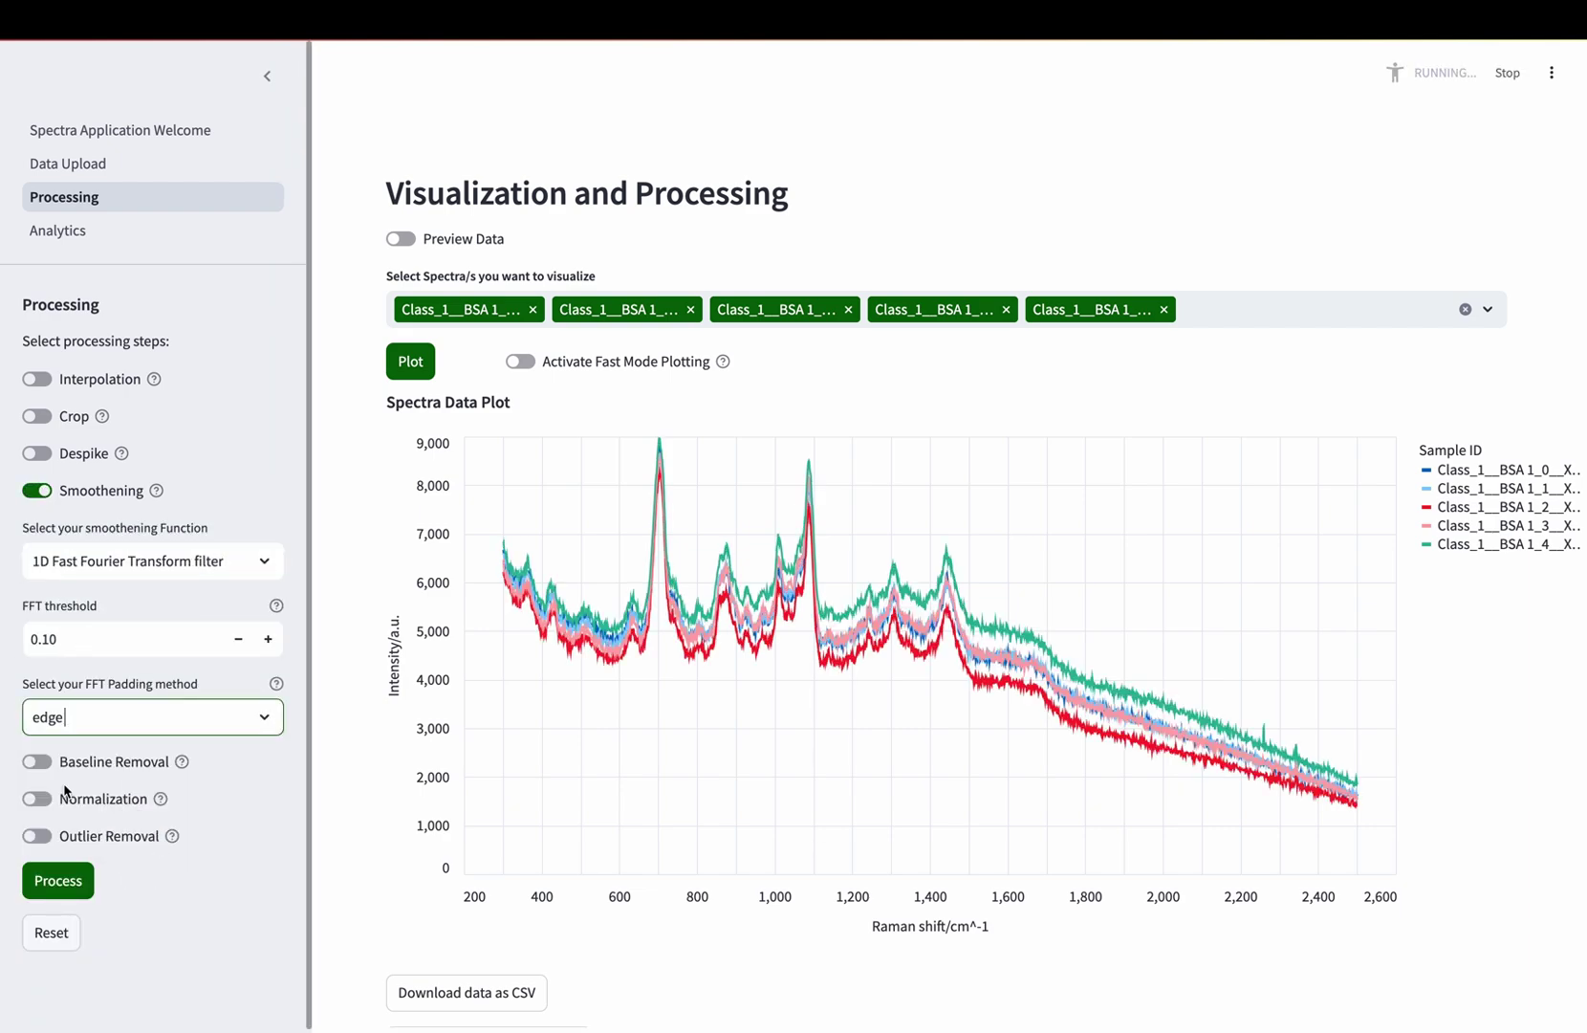
click(77, 882)
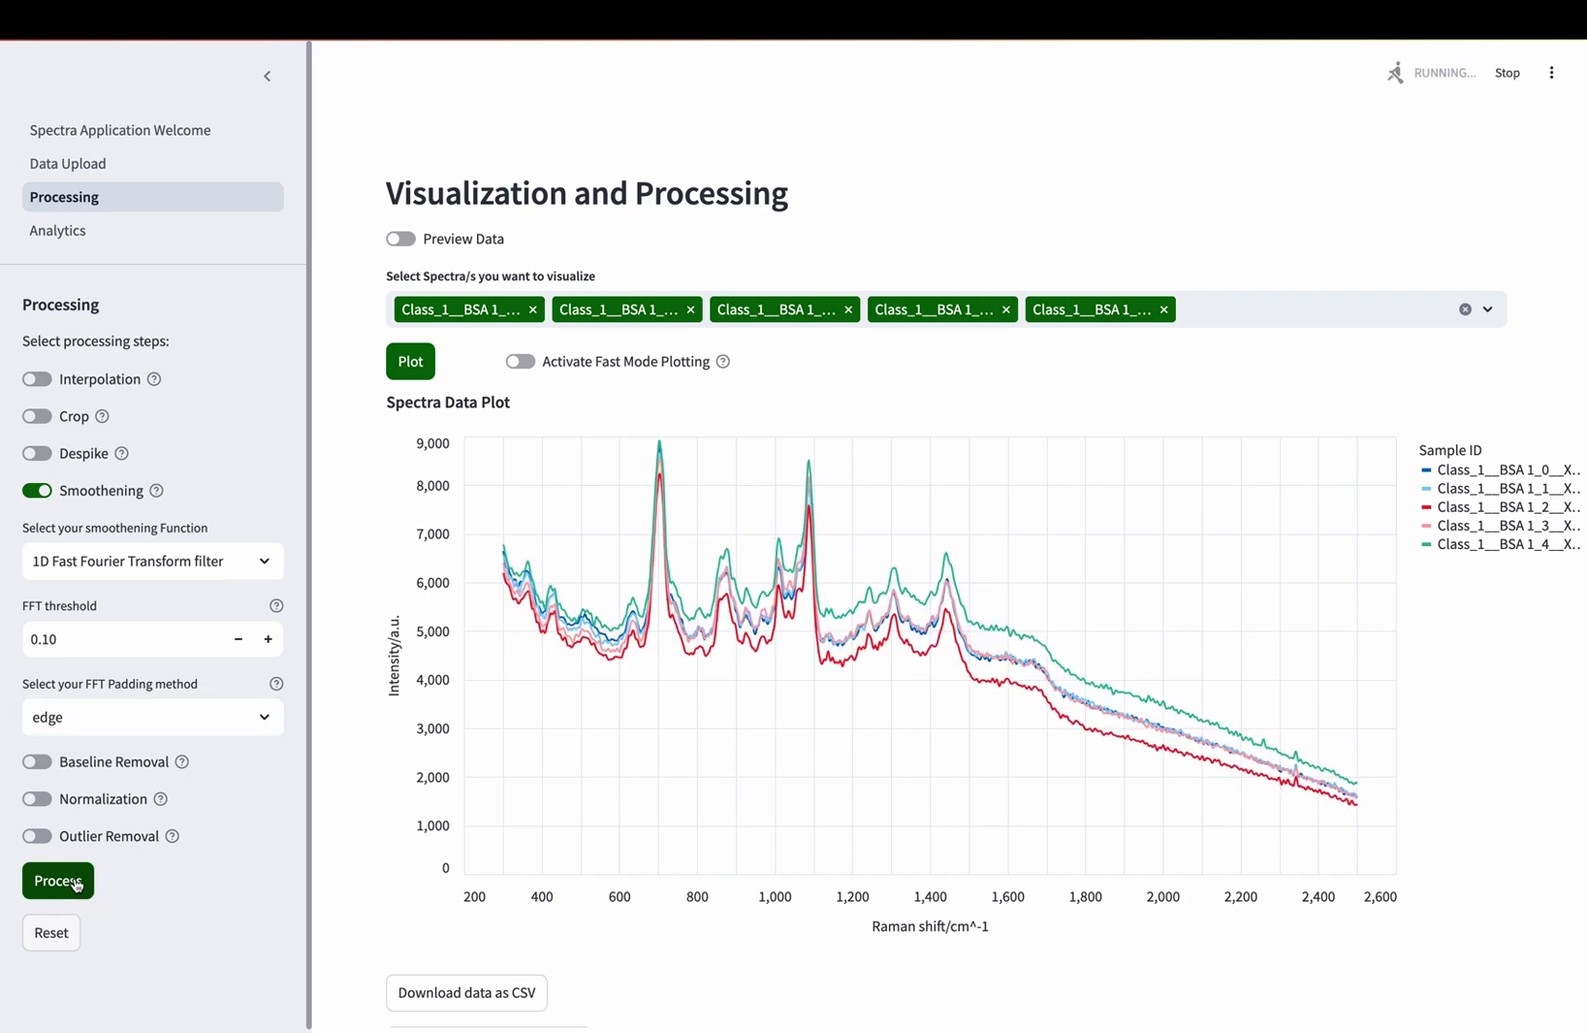
- Reset the processing and smooth the spectra with the 1D Fast Fourier Transform filter using threshold 0.10 and zero padding
click(52, 927)
click(37, 491)
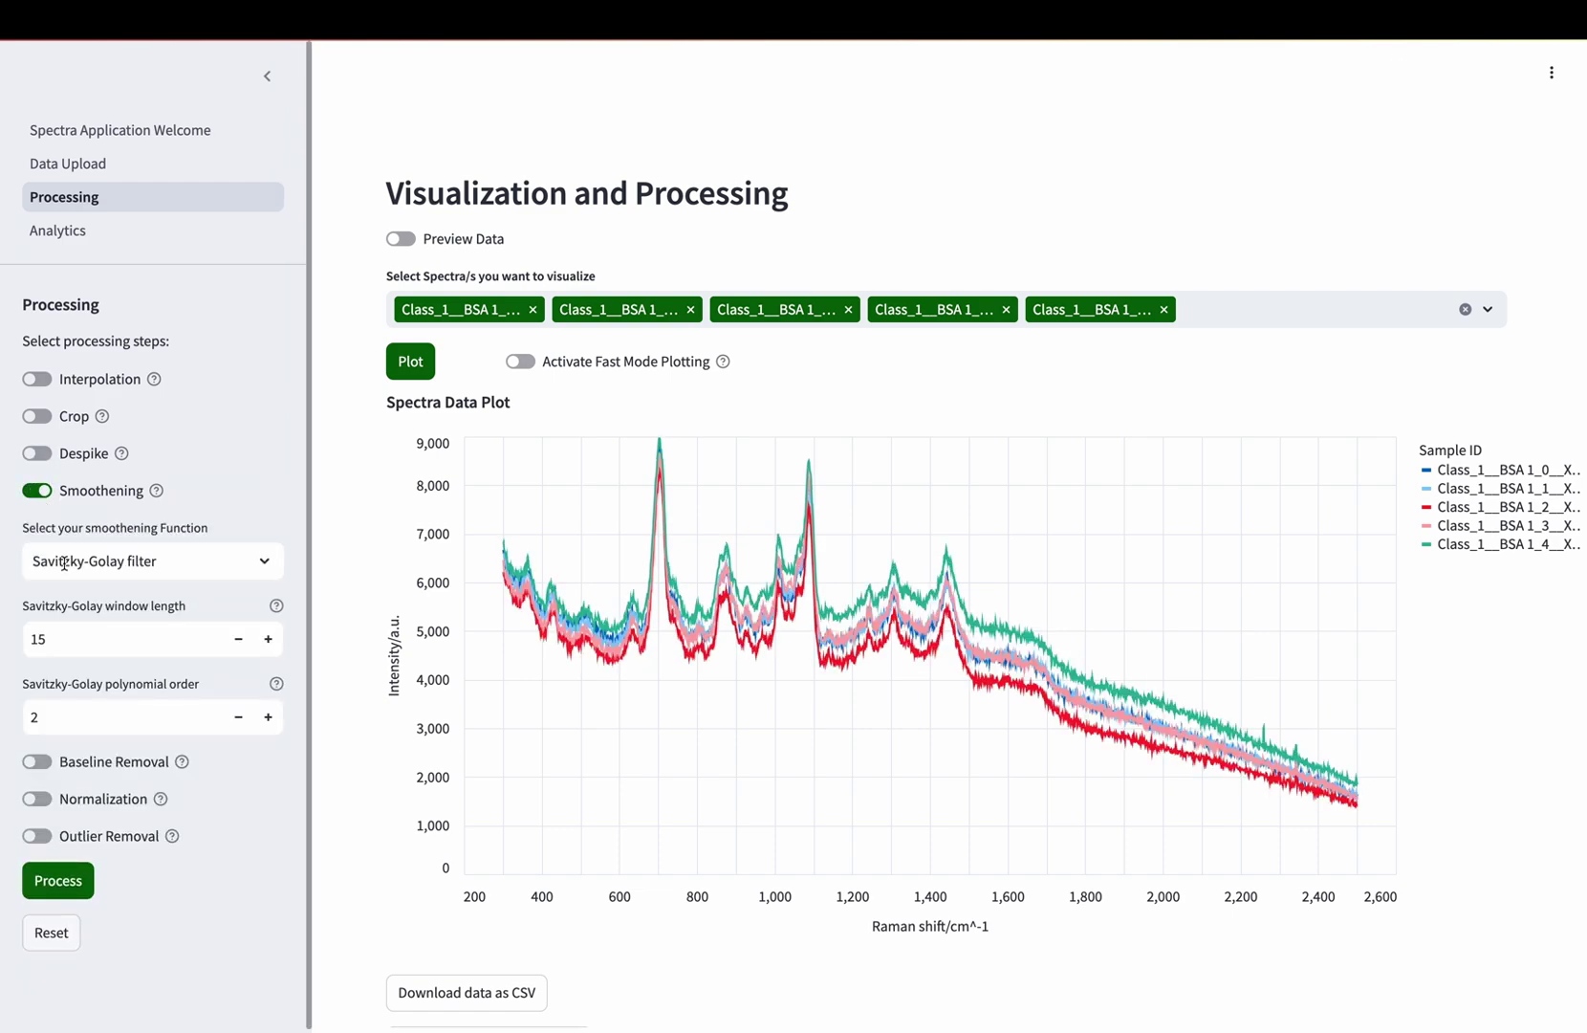
click(64, 564)
click(76, 633)
click(96, 714)
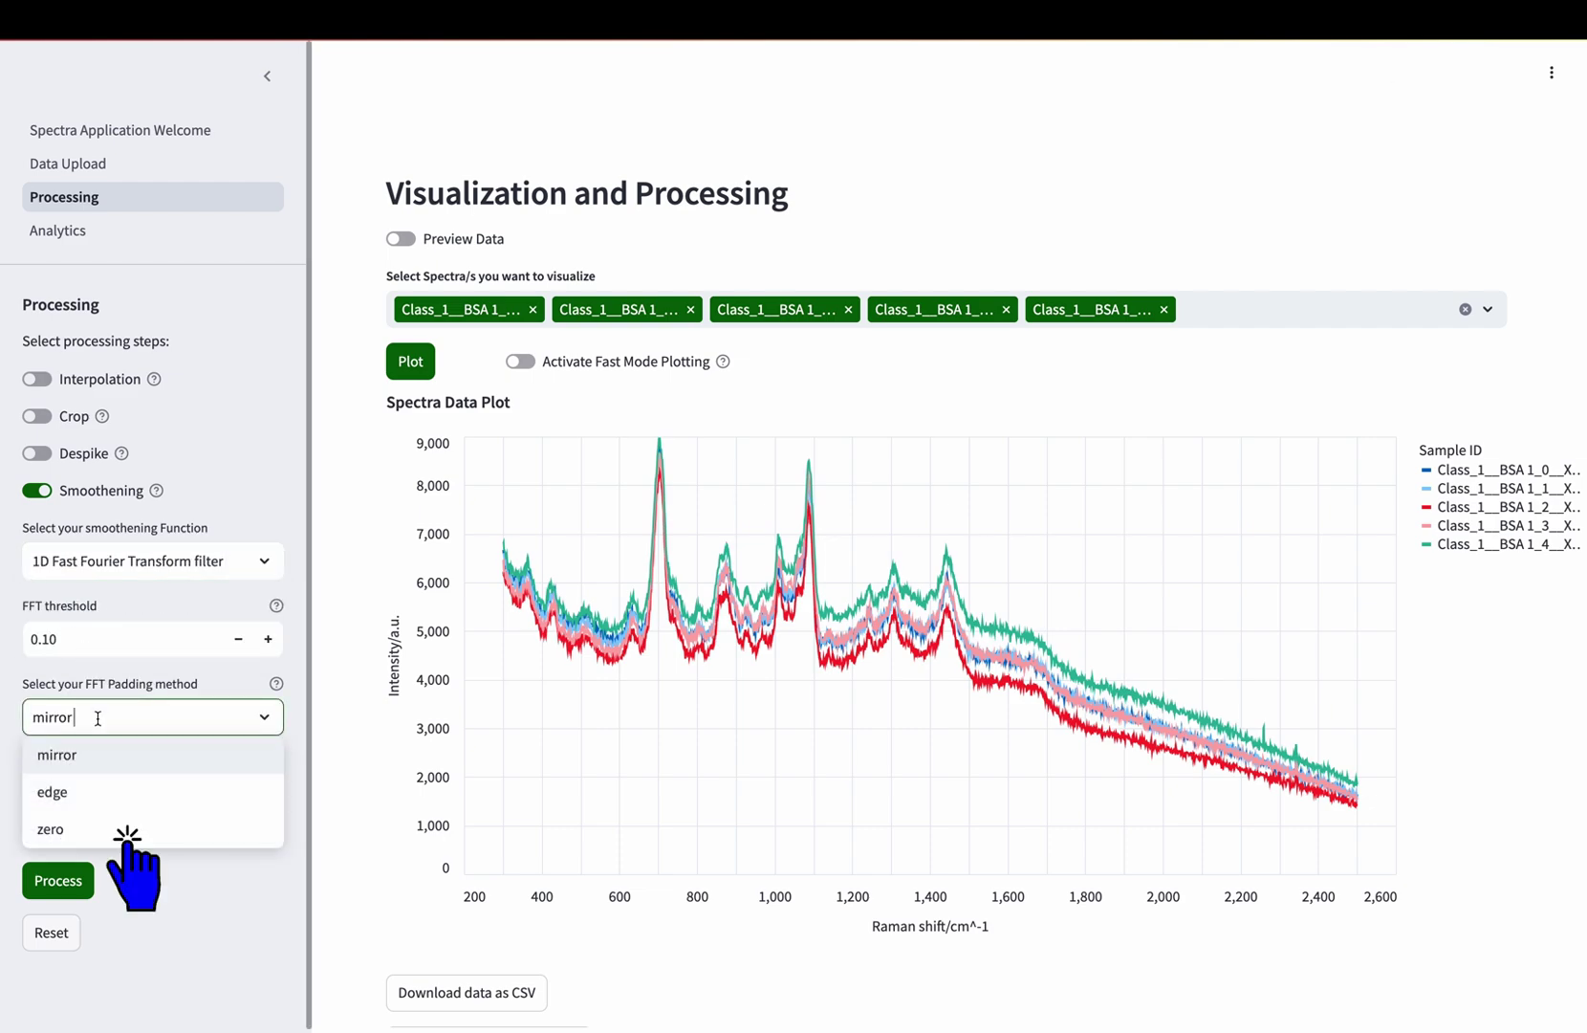
click(64, 819)
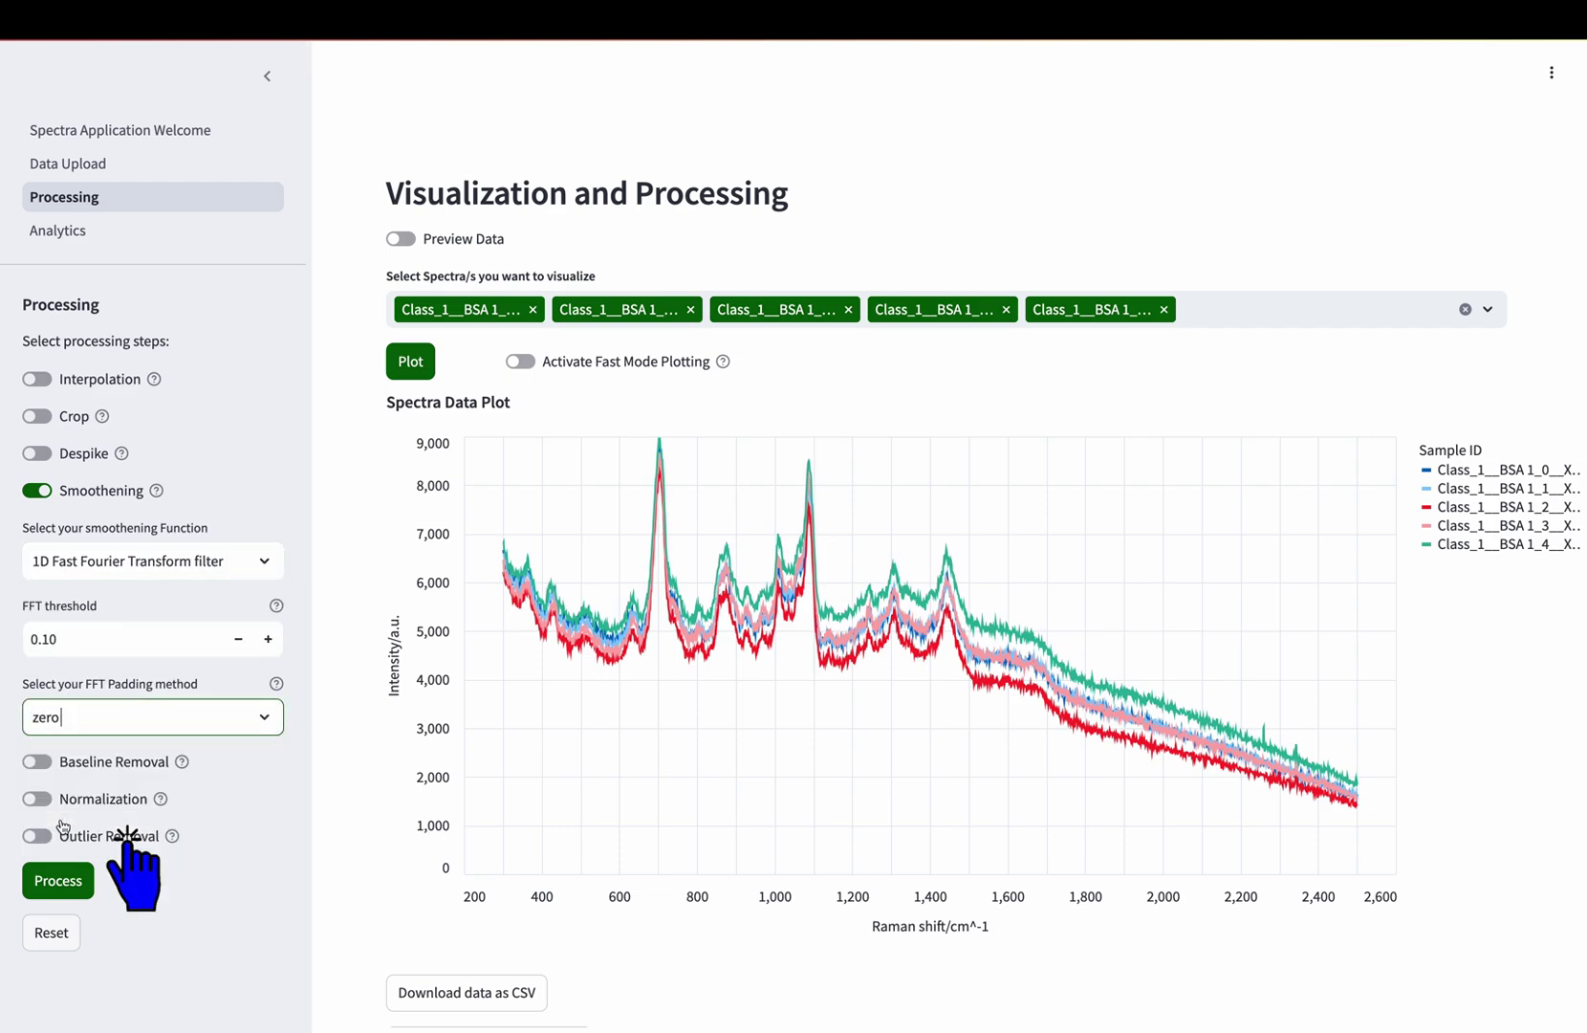
click(65, 884)
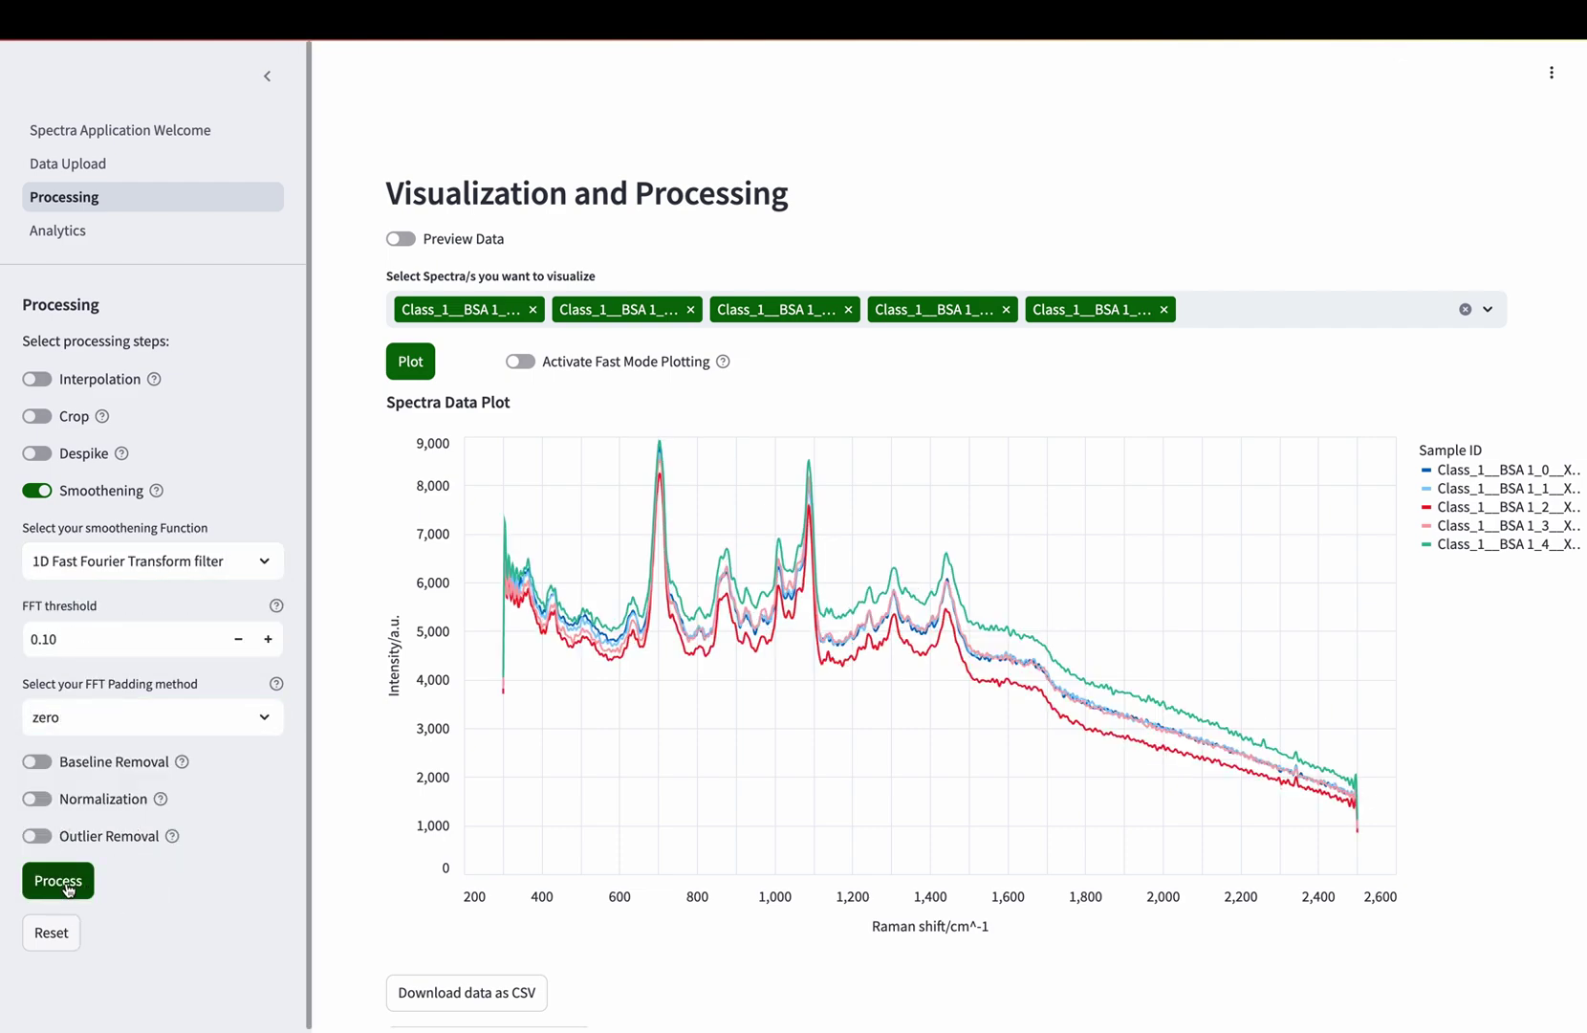
- Reset the processing and smooth the spectra with the 1D Fast Fourier Transform filter using threshold 0.01 and mirror padding
click(52, 932)
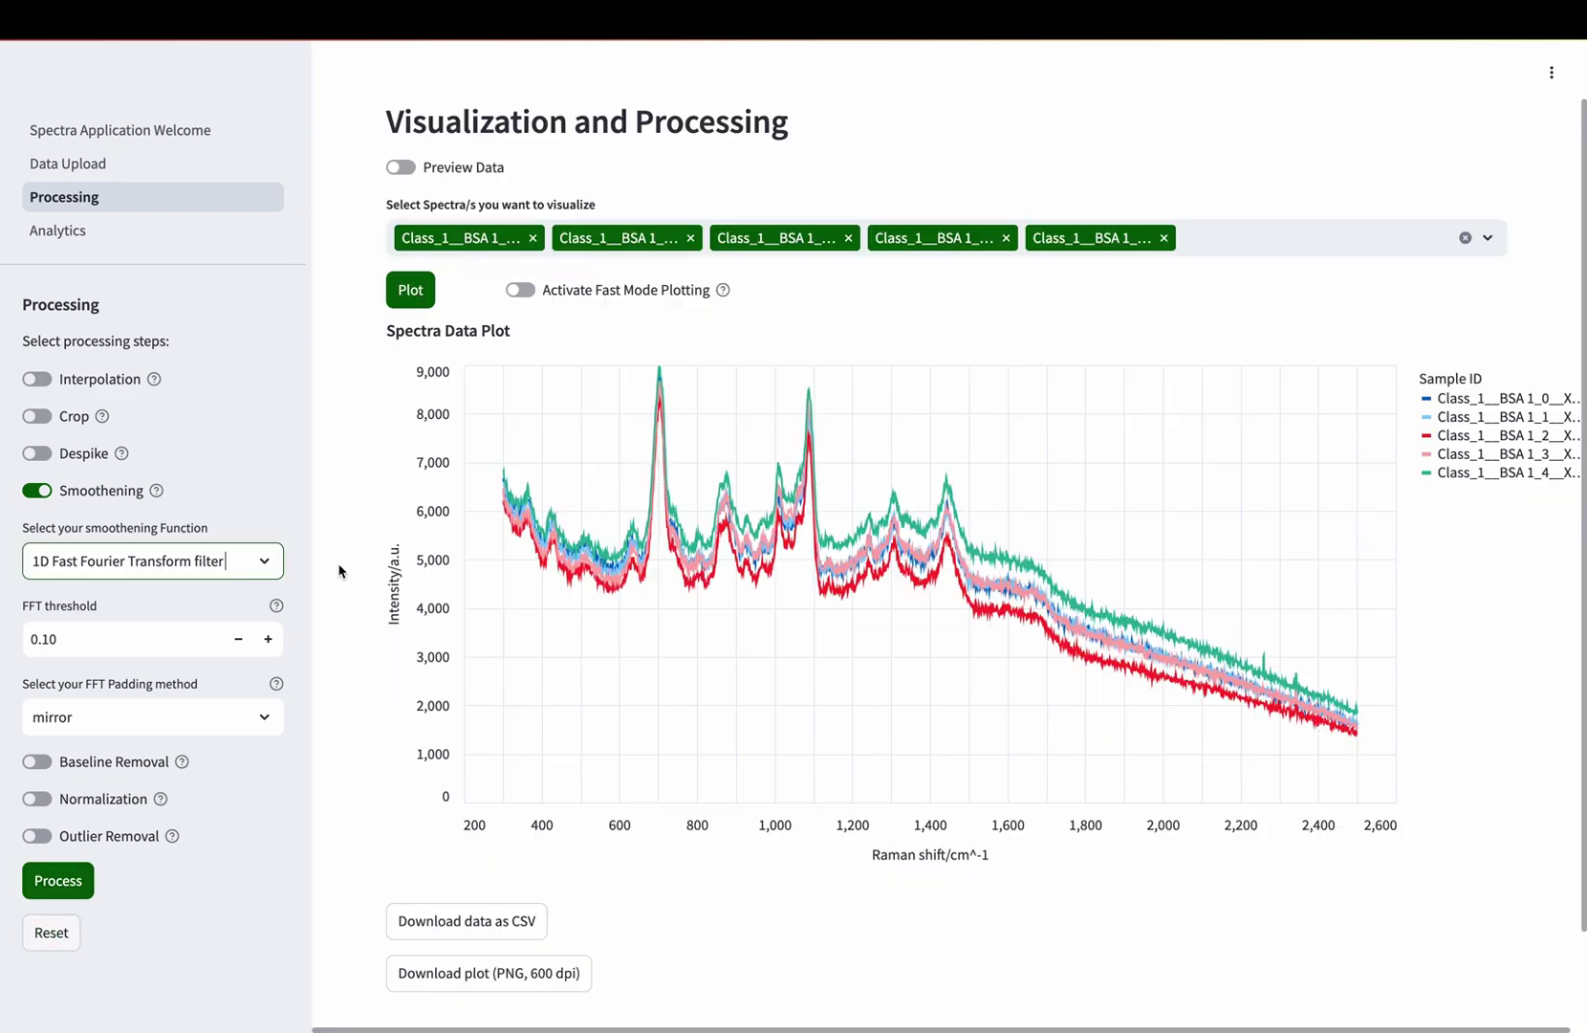
click(127, 643)
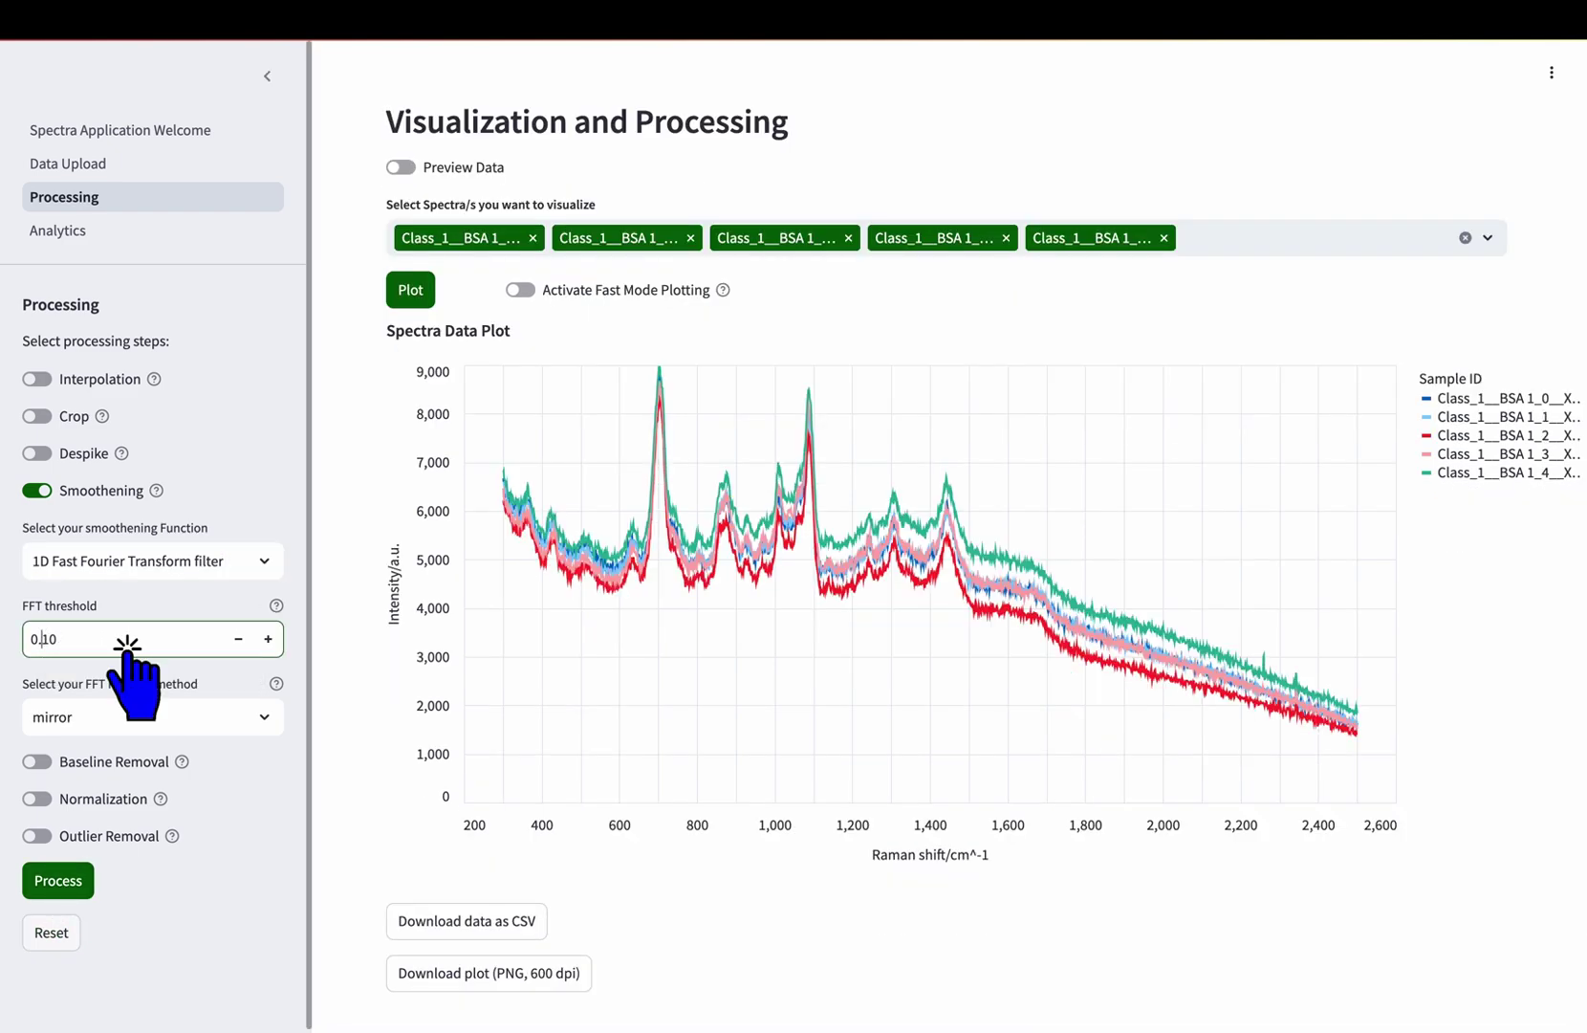
text(0)
click(78, 879)
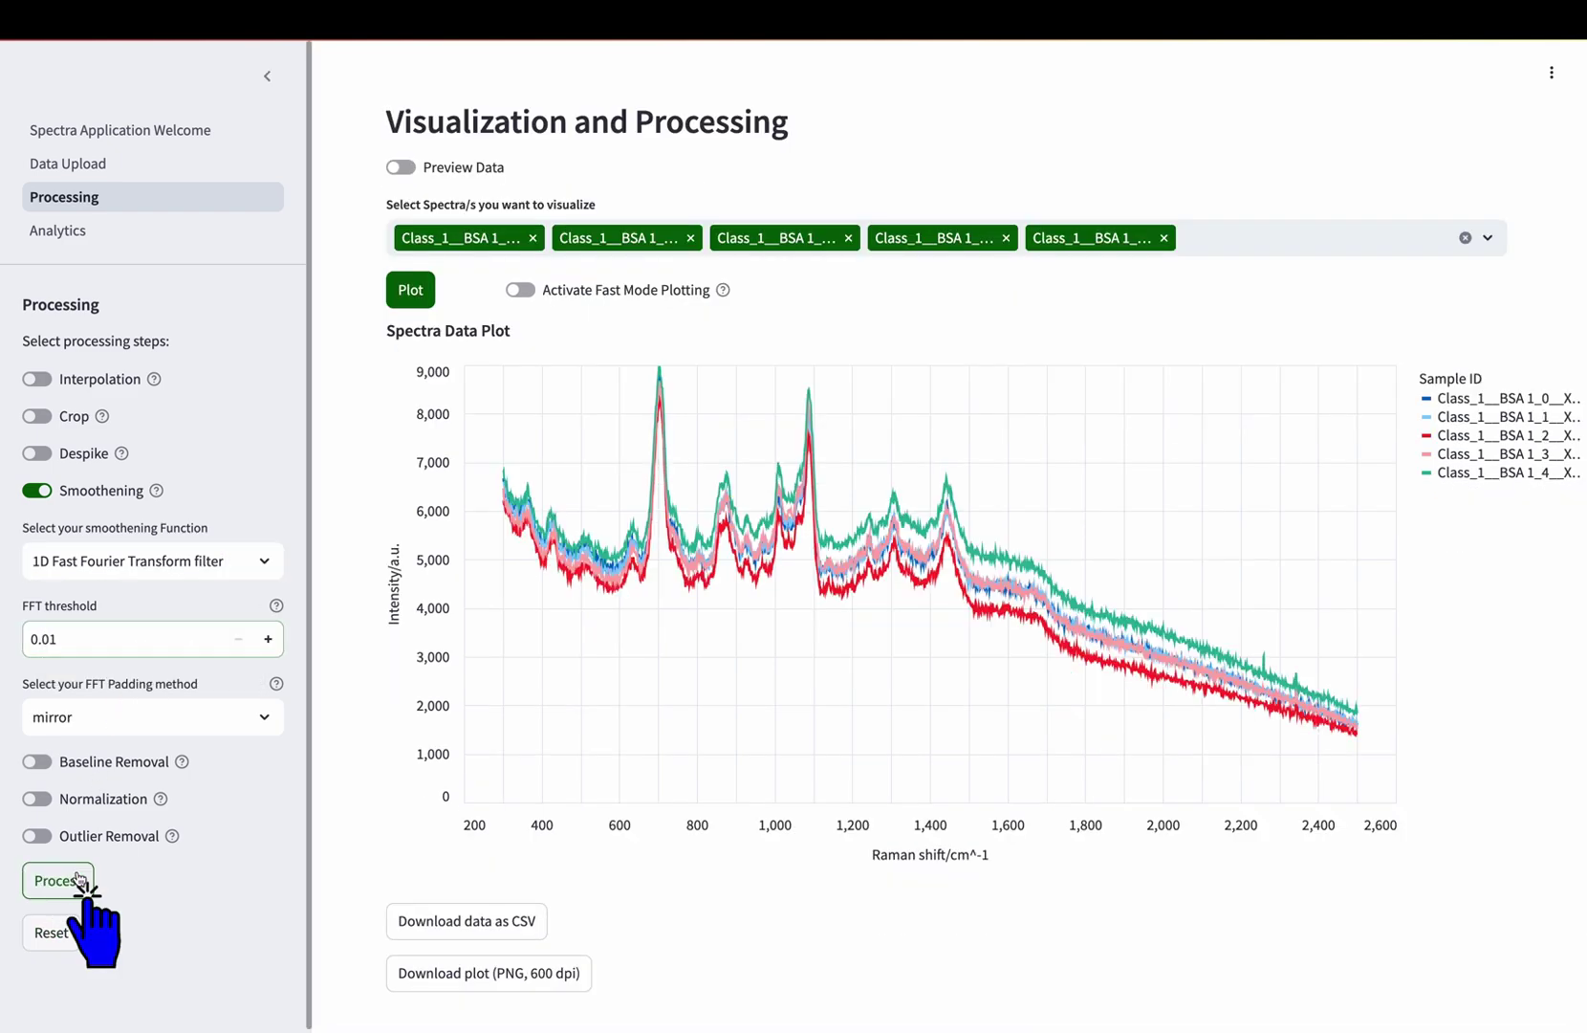
- Change the FFT threshold of the 1D Fast Fourier Transform filter and process the spectra again
click(50, 641)
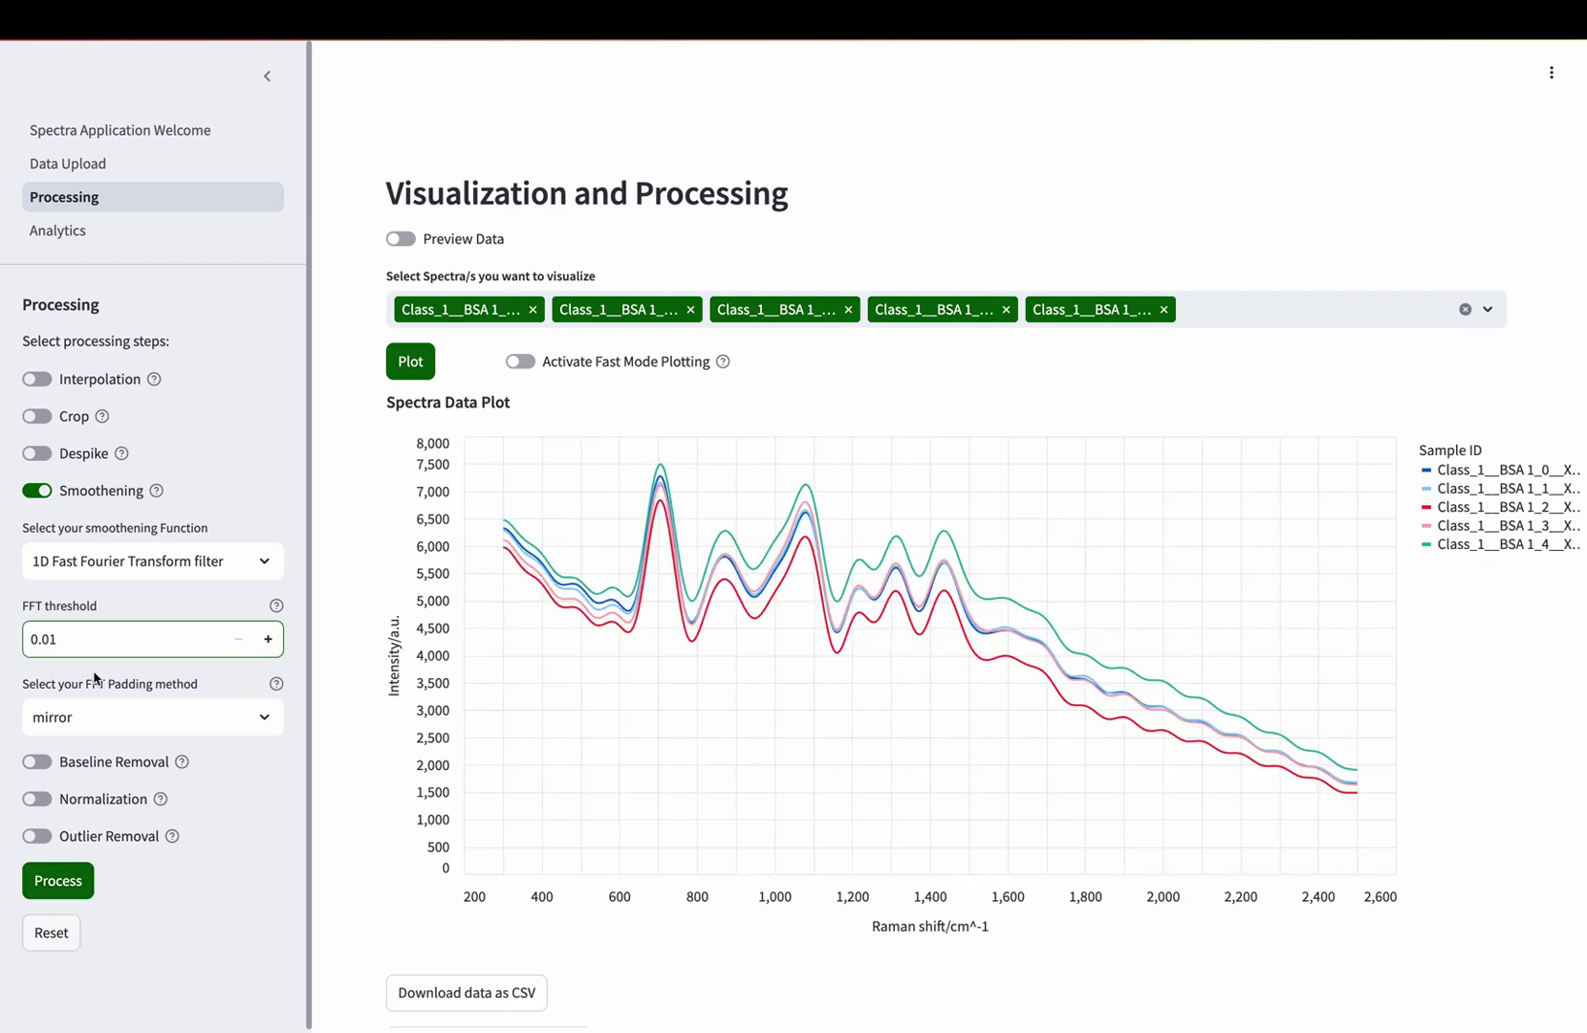
text(0)
click(80, 880)
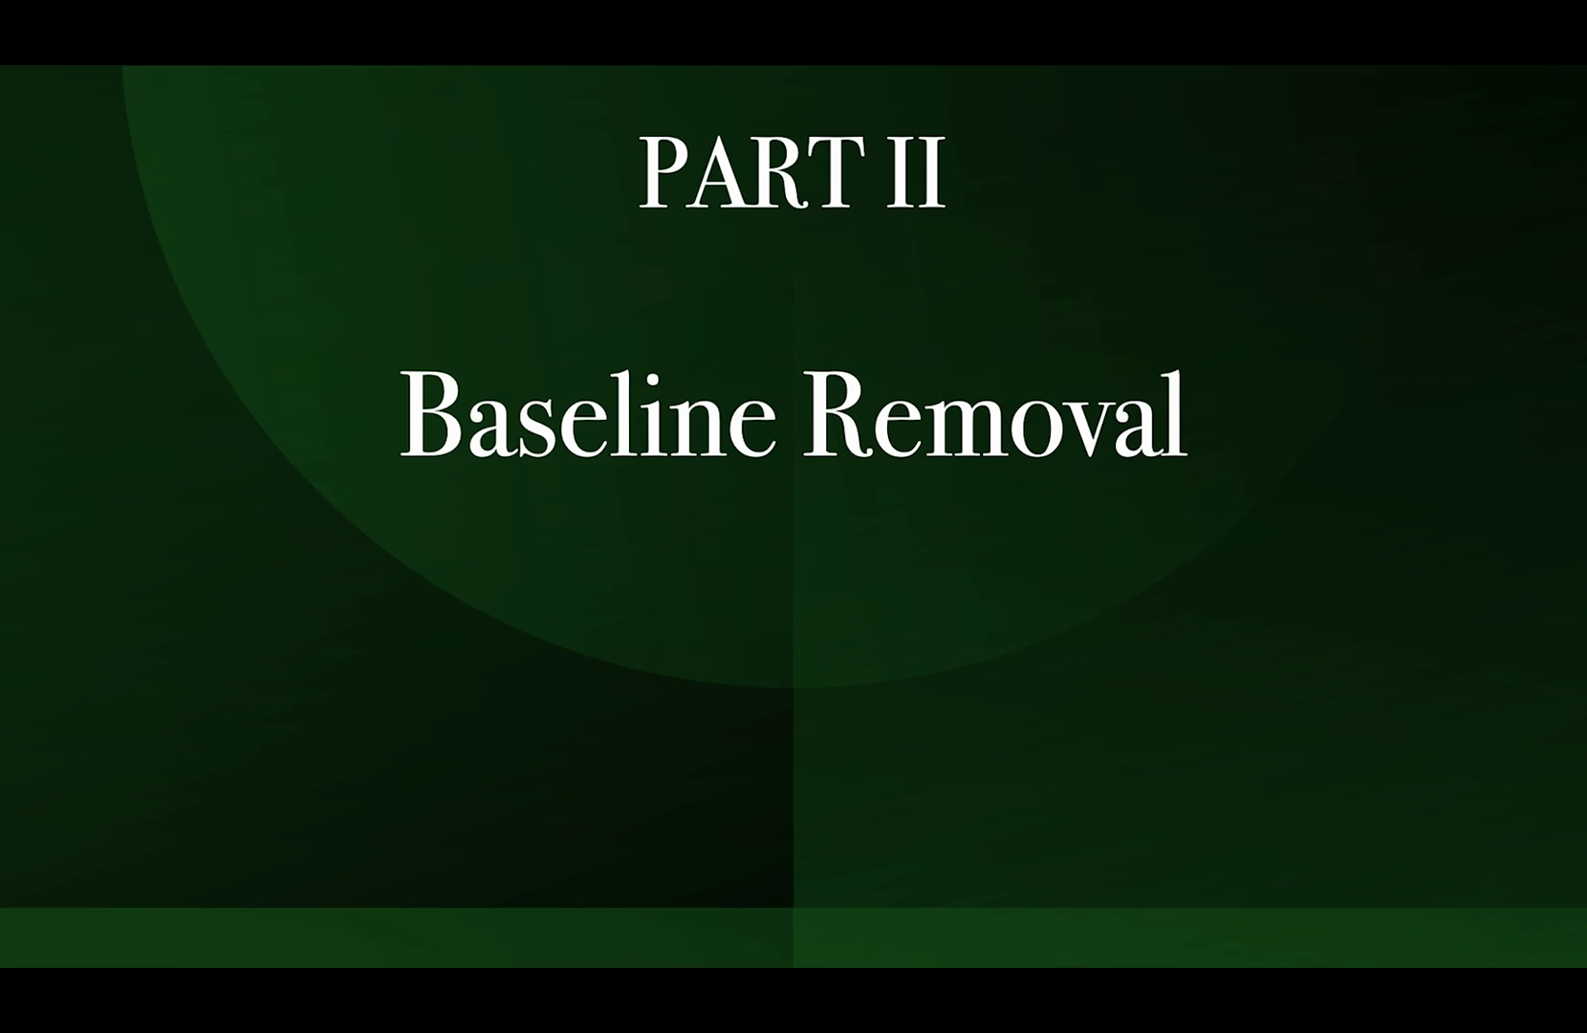
- Remove the spectra's baseline with the airPLS function at its default parameters and process the data
scroll(153, 535, down, 1)
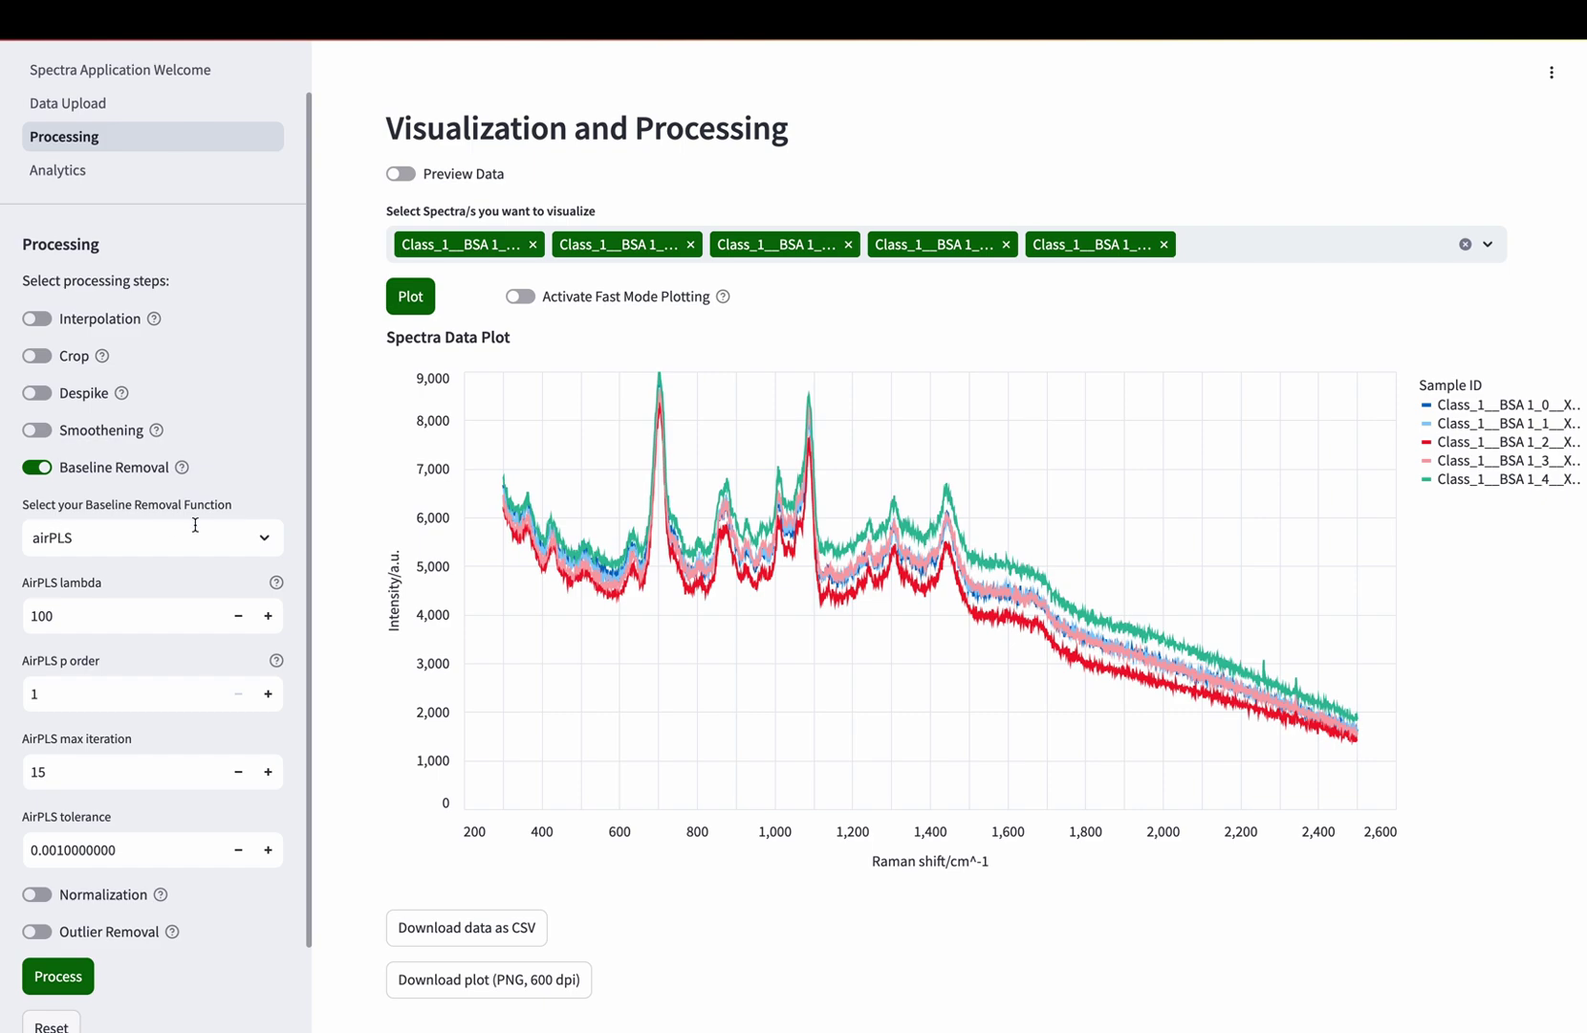
click(187, 521)
click(195, 525)
scroll(181, 550, down, 2)
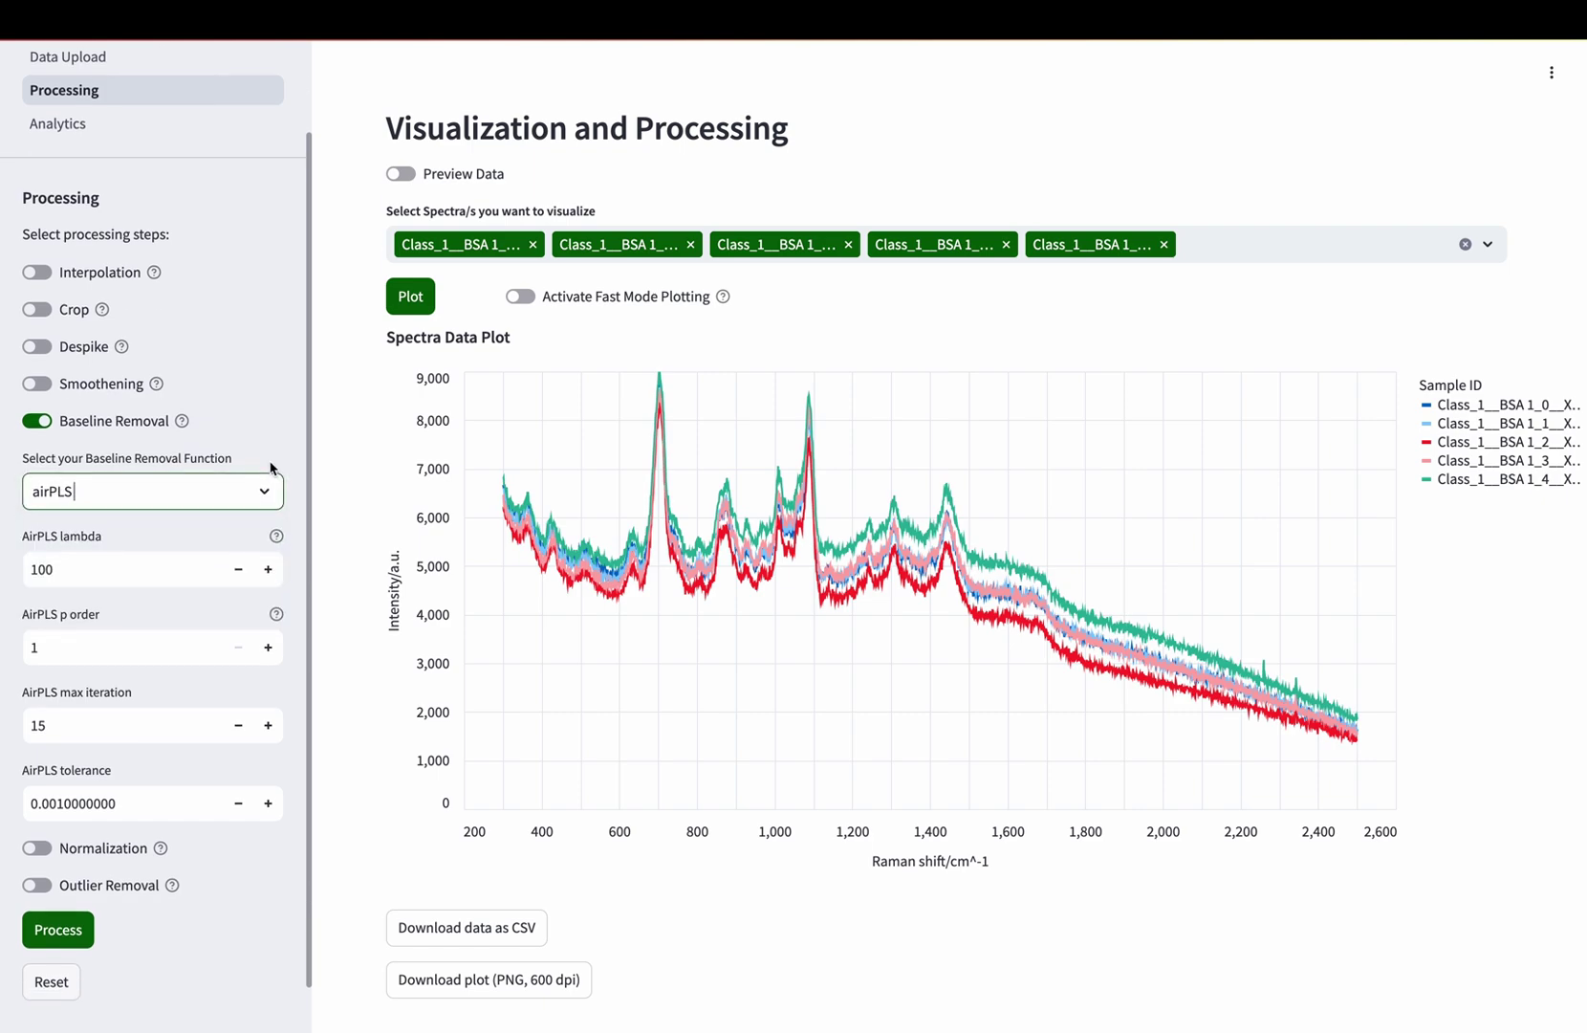
click(68, 903)
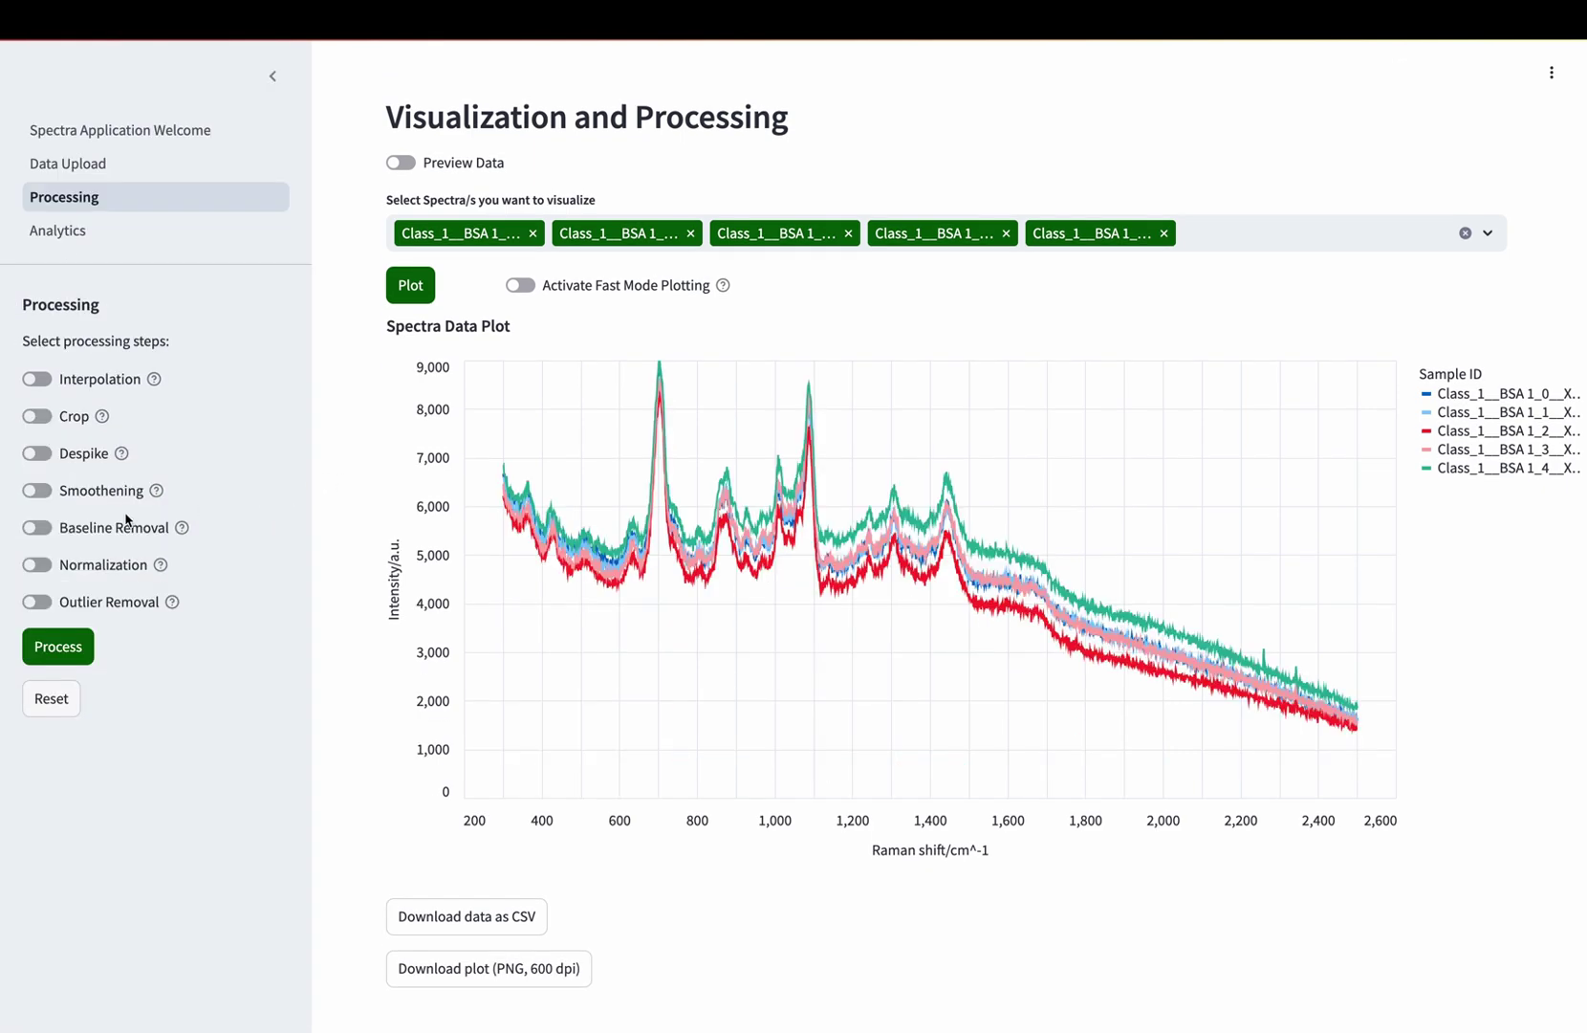
- Enable airPLS baseline removal with lambda set to 1 and process the spectra
click(125, 519)
scroll(336, 474, down, 1)
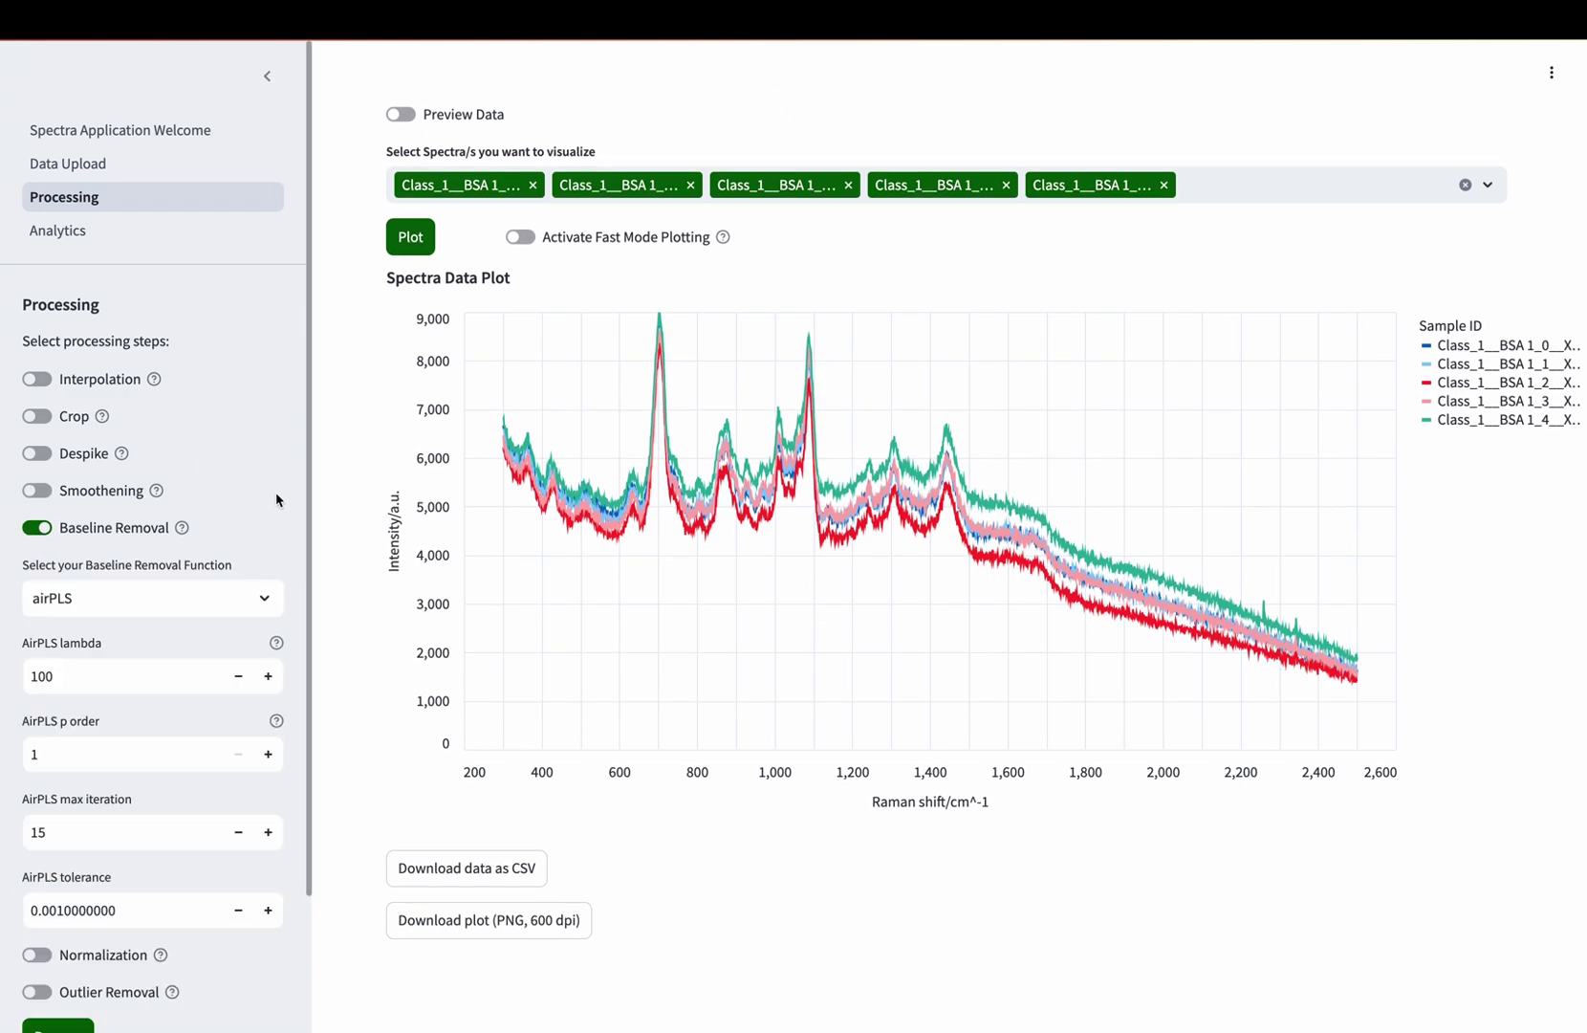
scroll(274, 498, down, 2)
click(171, 512)
key(BackSpace)
key(BackSpace)
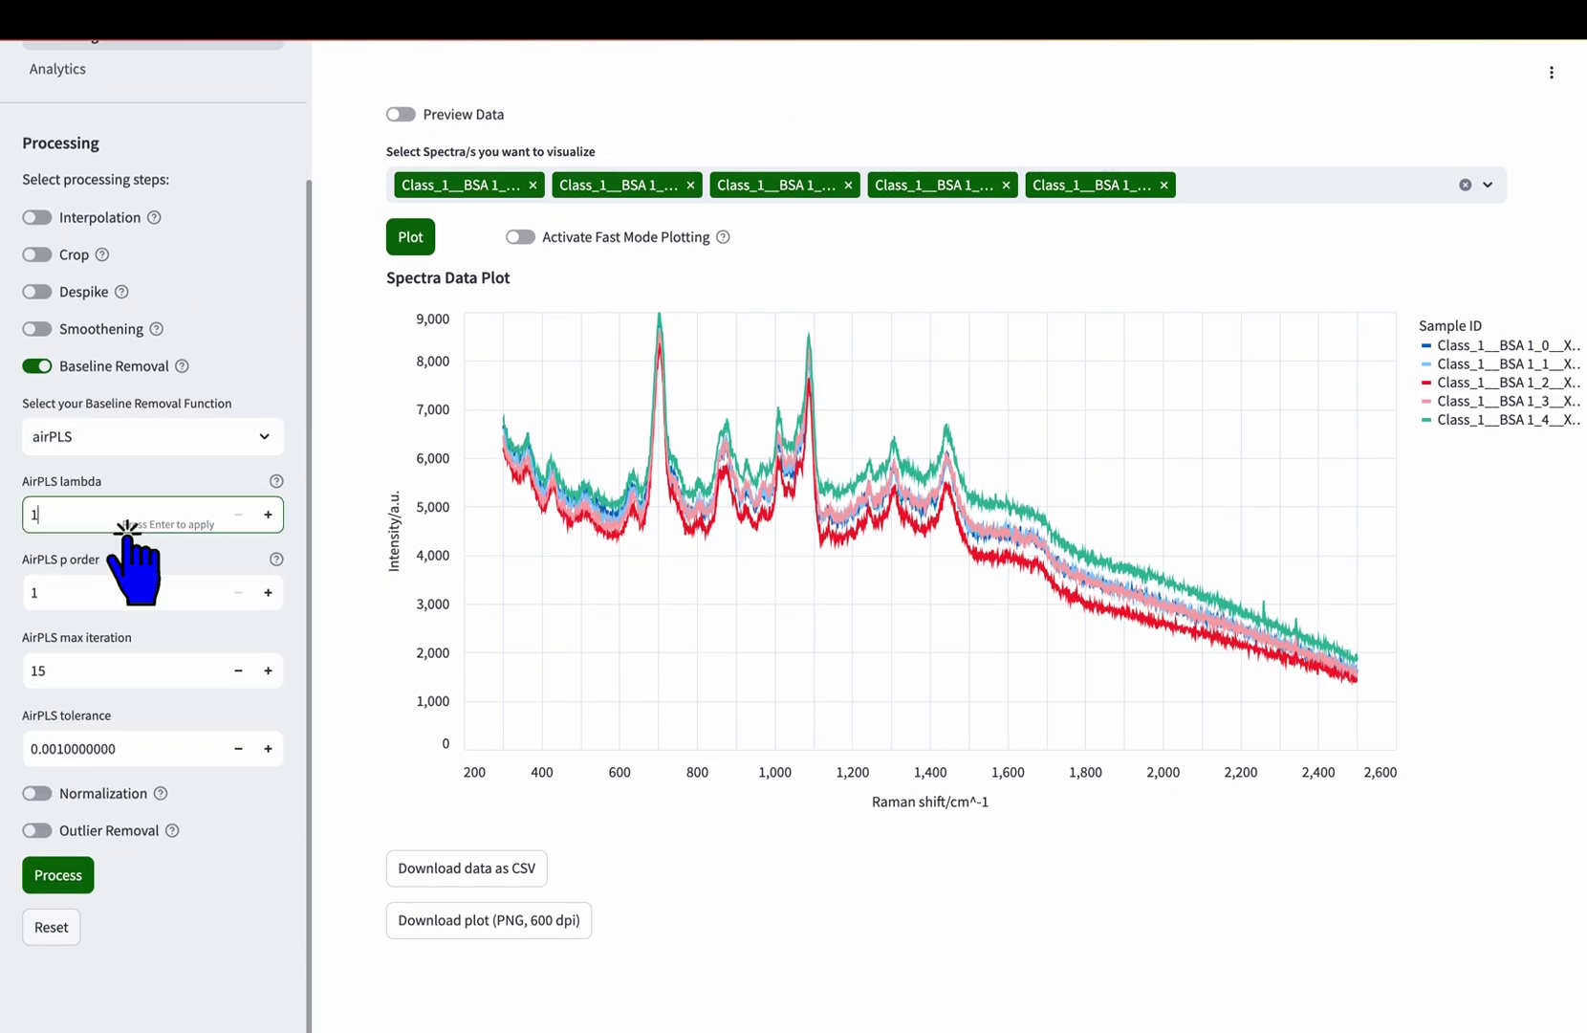
click(58, 875)
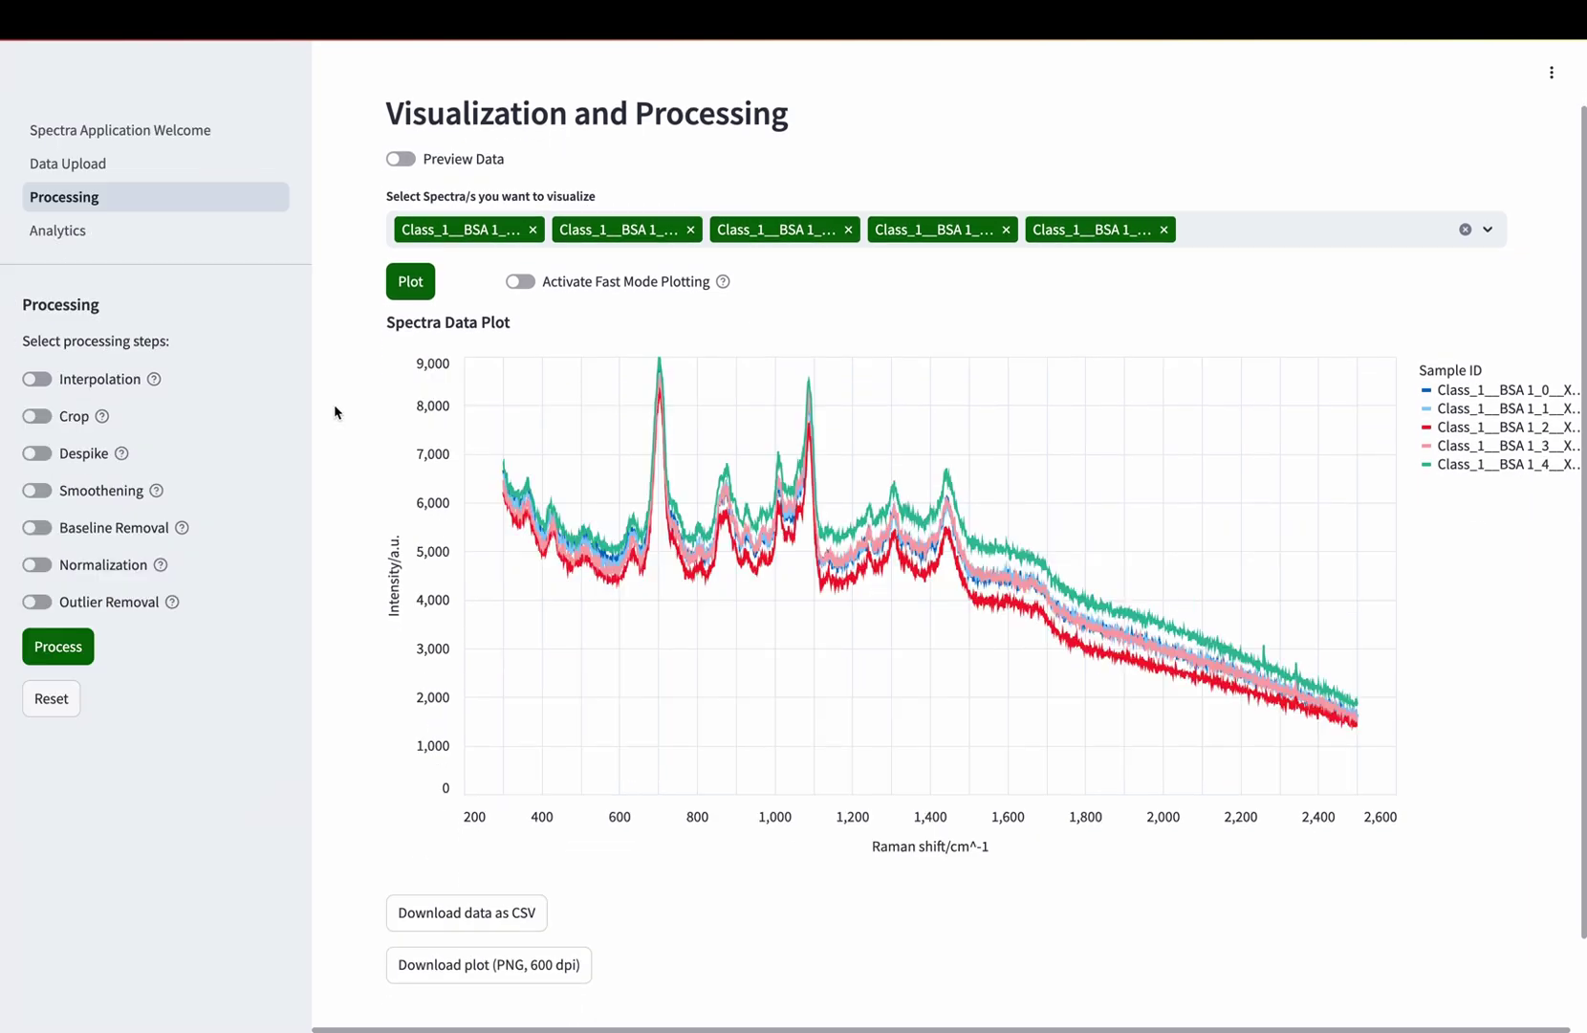
- Enable airPLS baseline removal with p order set to 10 and lambda kept at 100, and process the spectra
click(92, 519)
scroll(230, 457, down, 1)
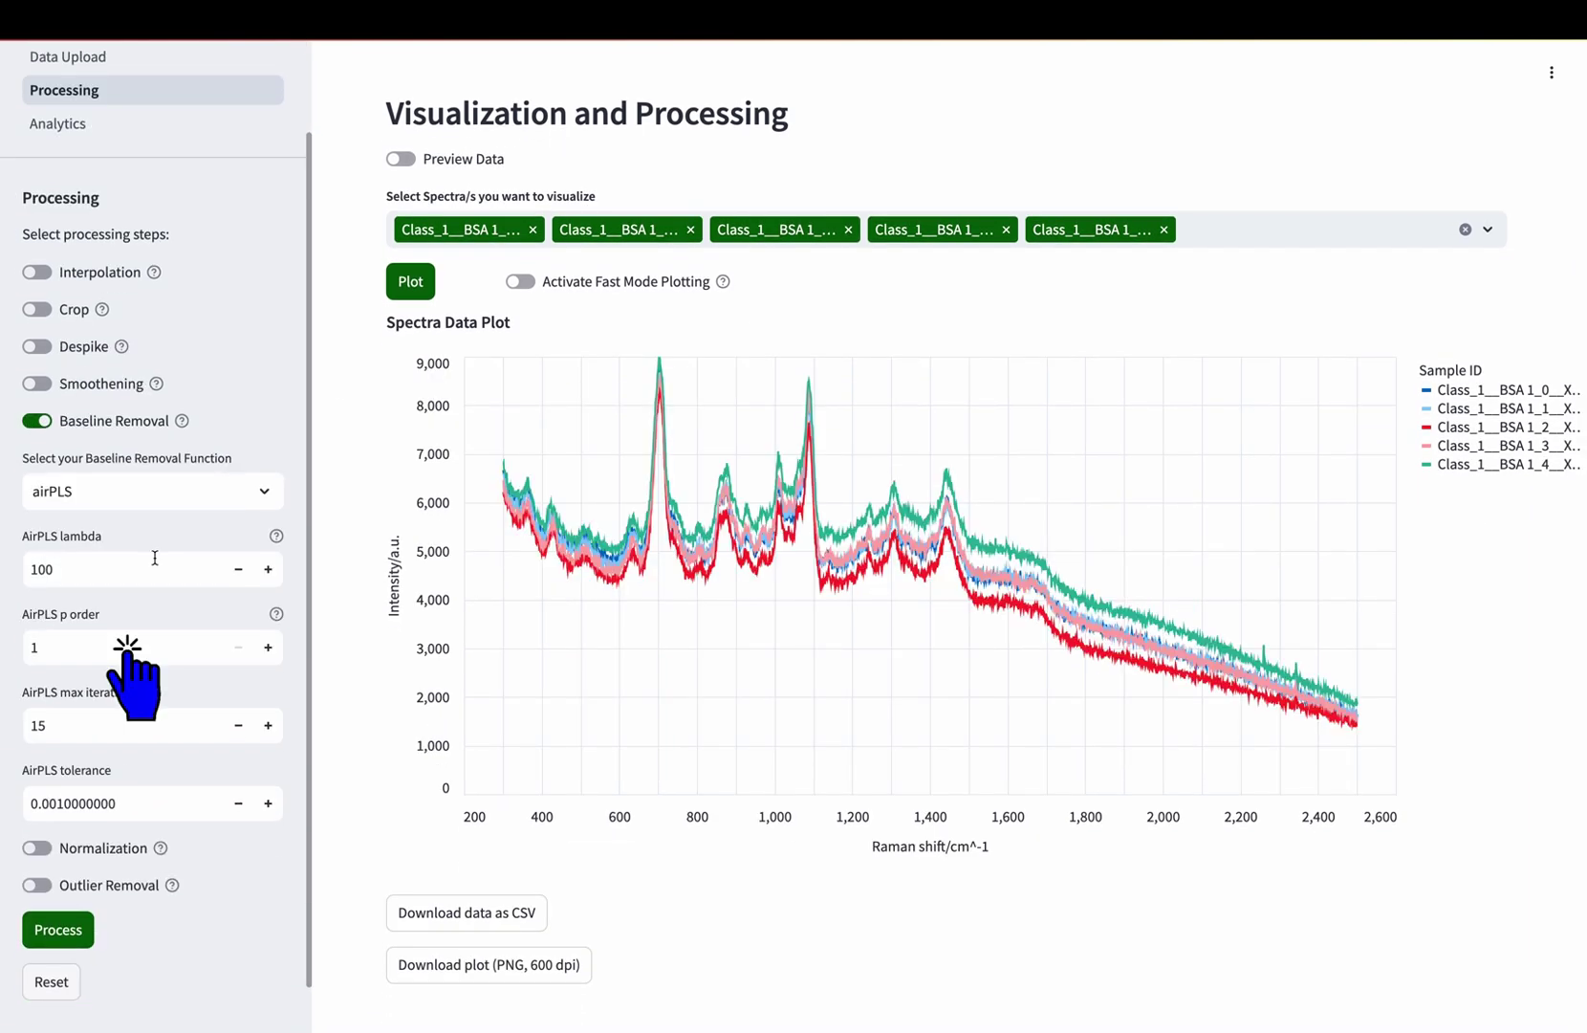
click(127, 644)
text(0)
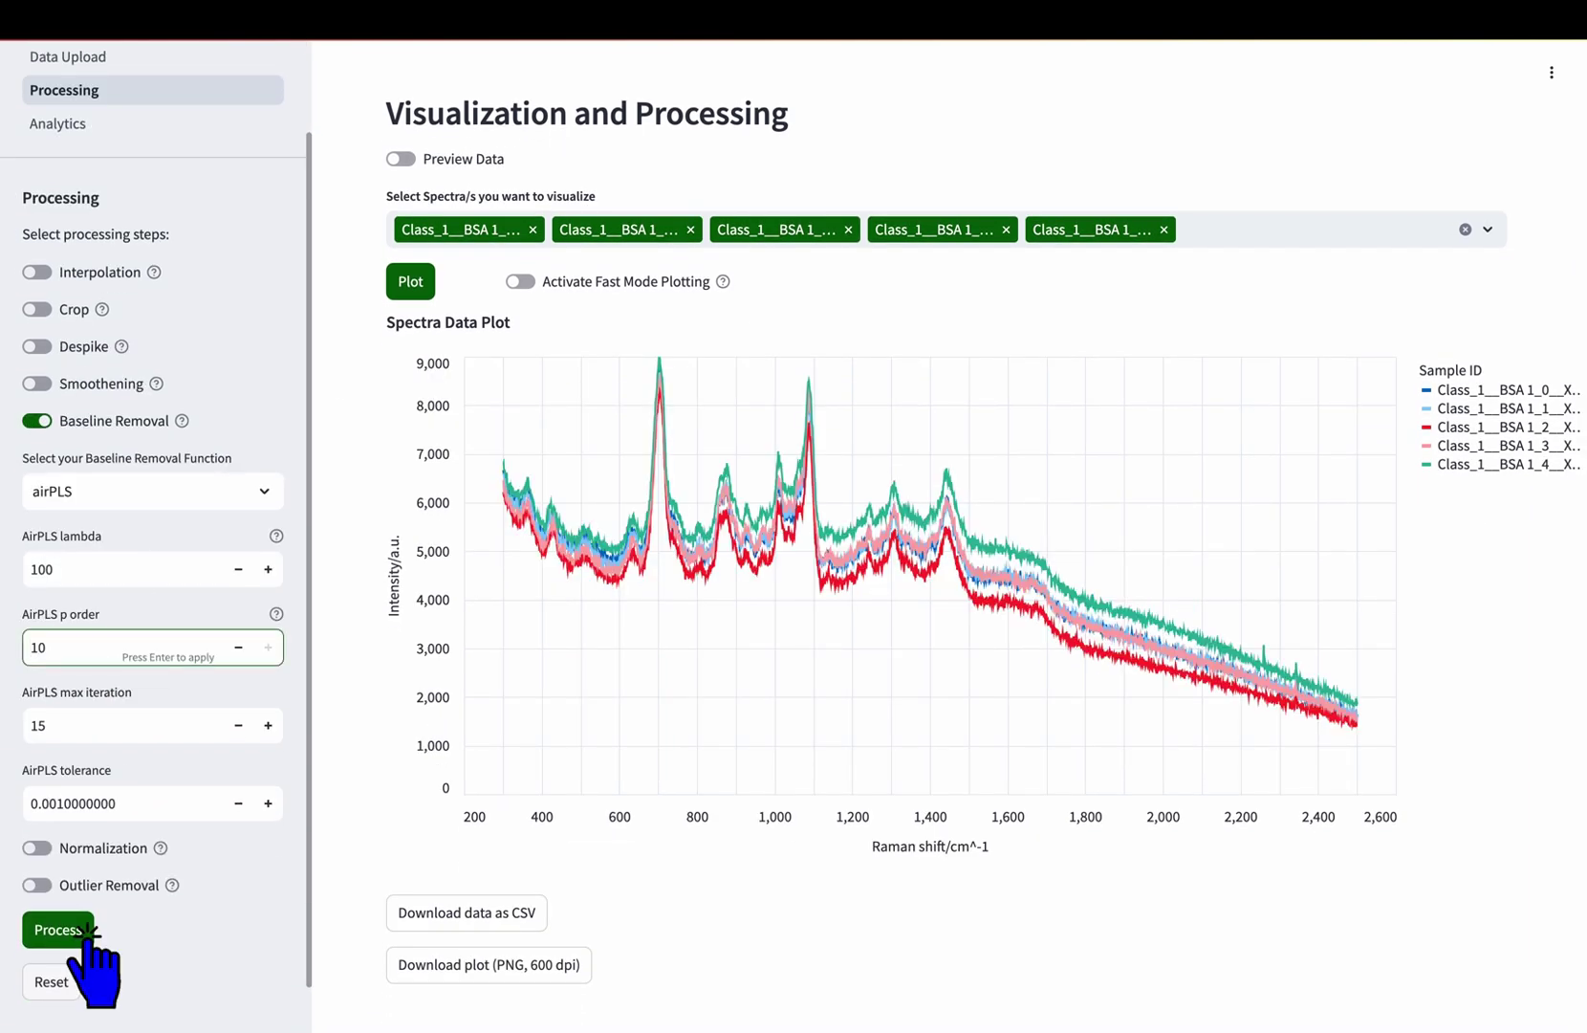
click(81, 930)
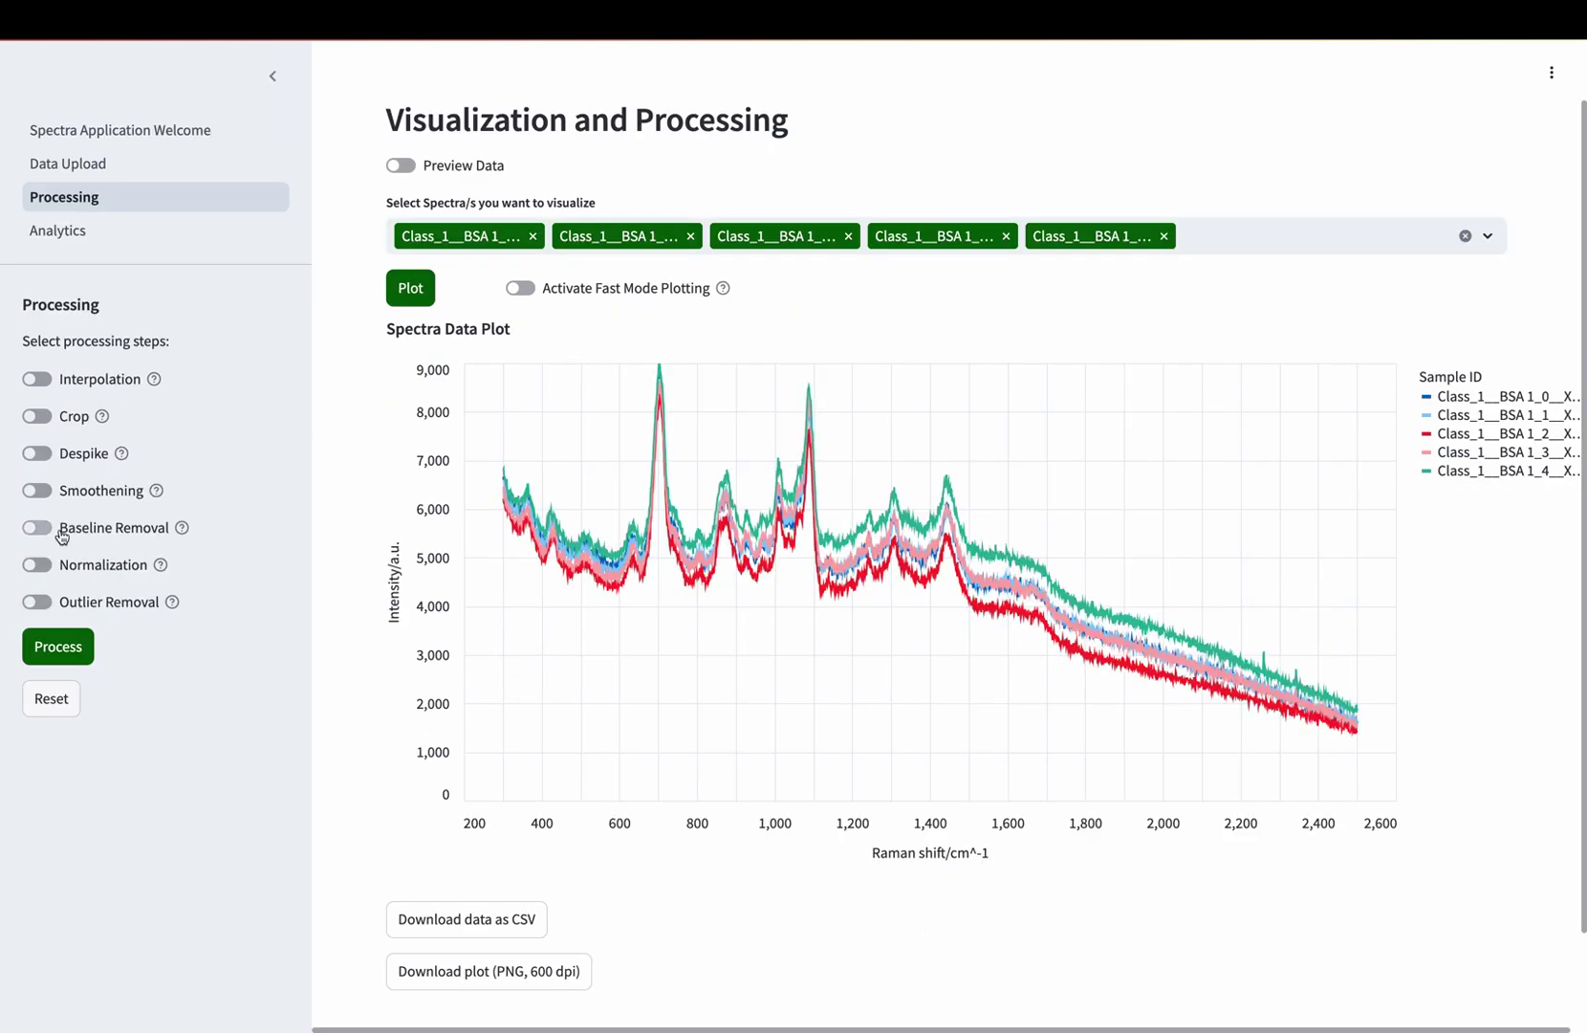
- Enable airPLS baseline removal with max iteration set to 5 and process the spectra
click(57, 530)
scroll(68, 669, down, 2)
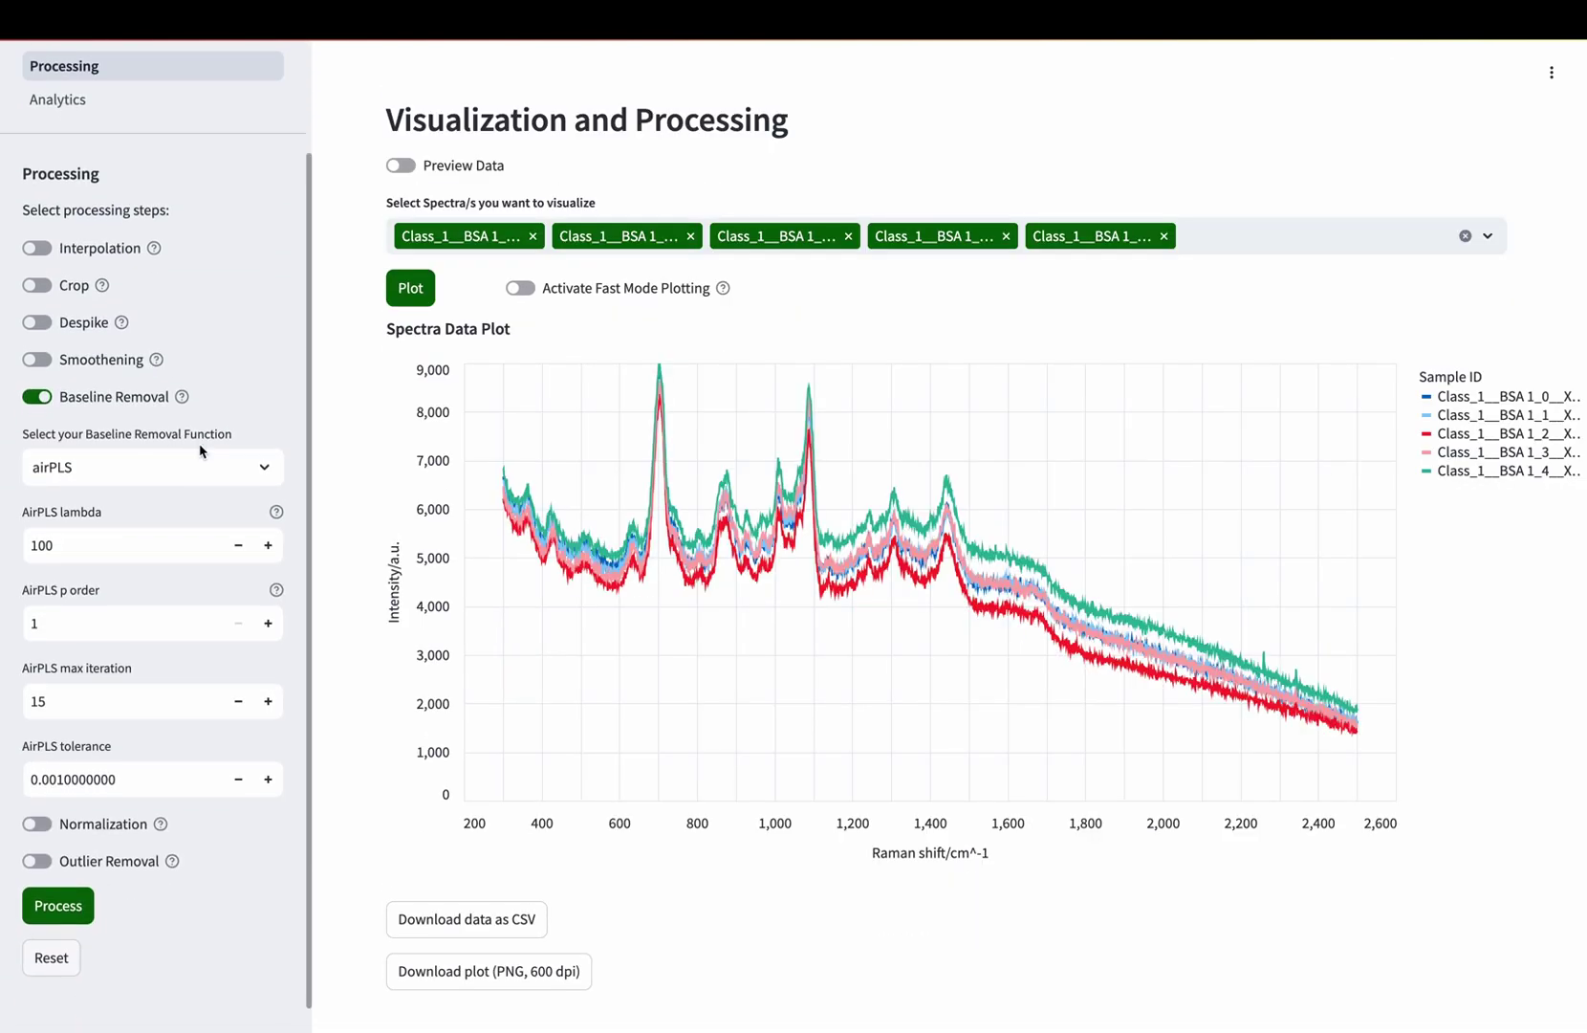
click(68, 698)
key(BackSpace)
key(BackSpace)
text(5)
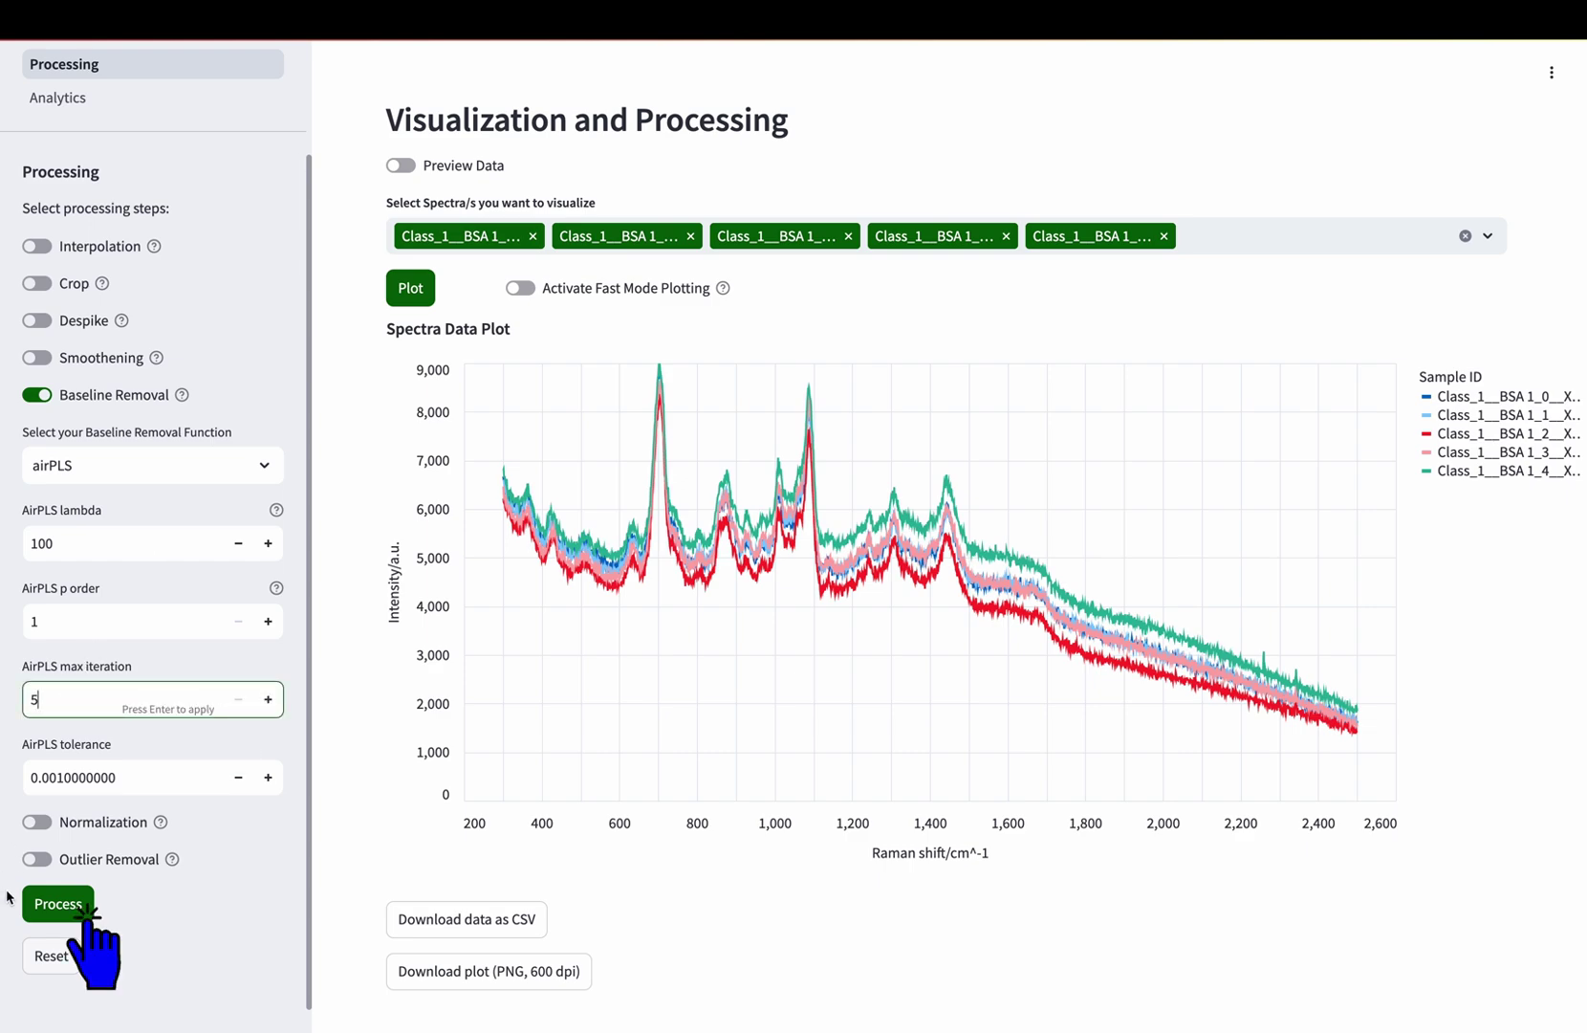
click(48, 905)
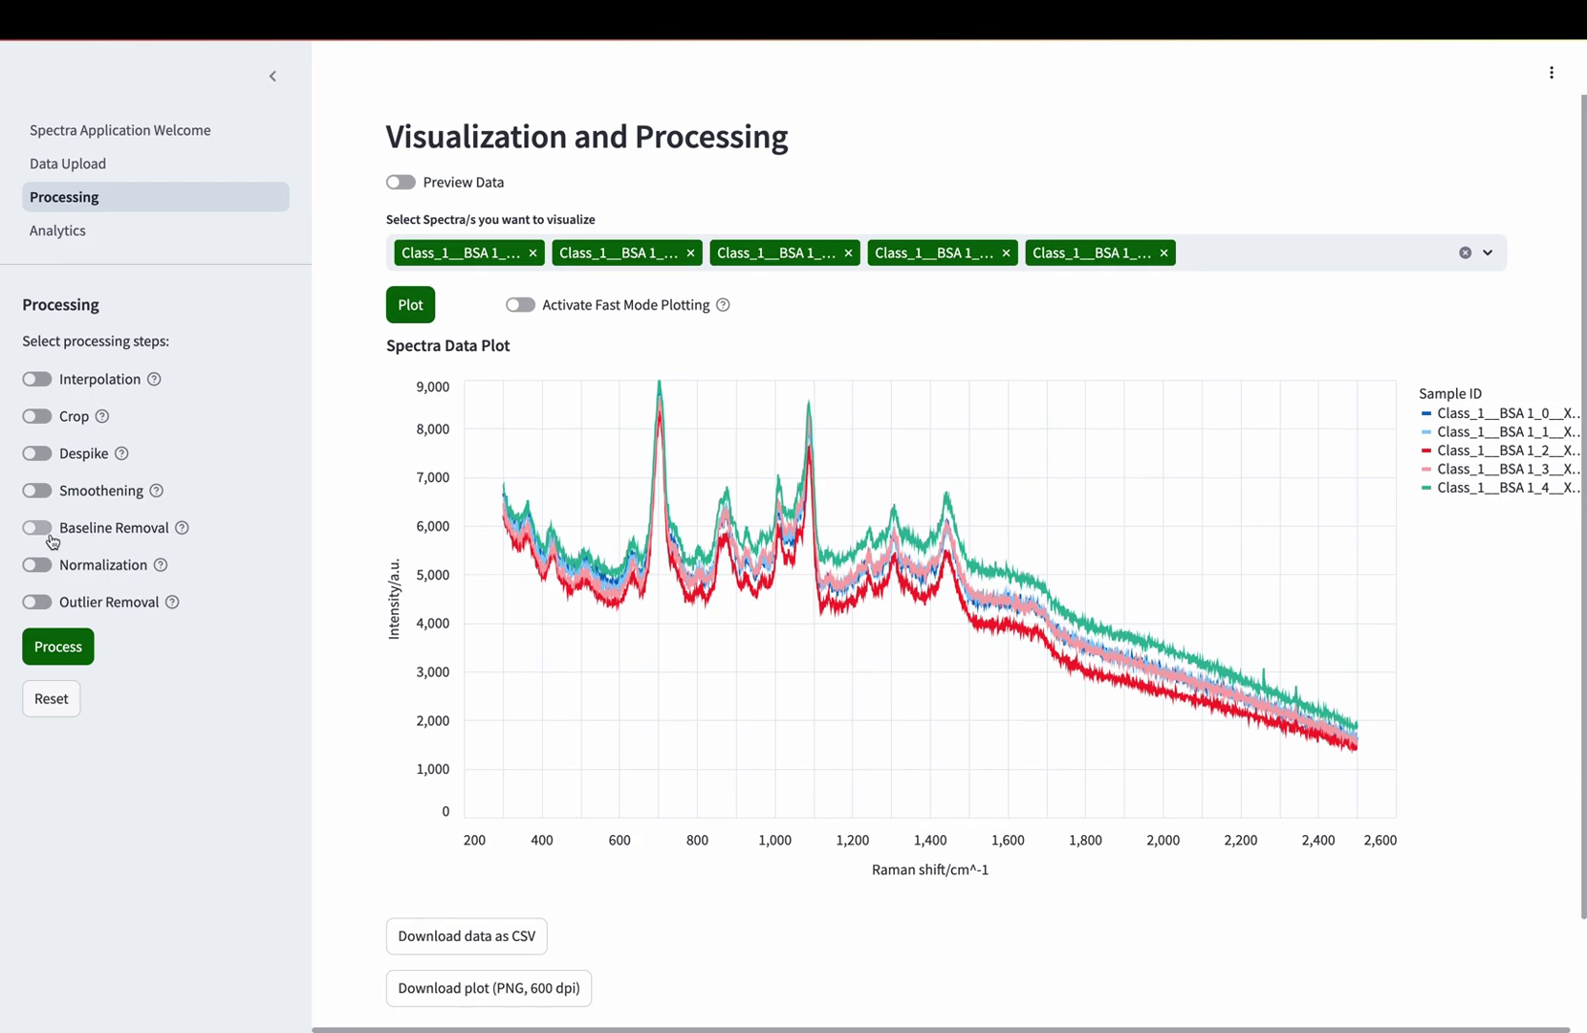
- Enable airPLS baseline removal with max iteration set to 150 and process the spectra
click(38, 533)
scroll(169, 719, down, 2)
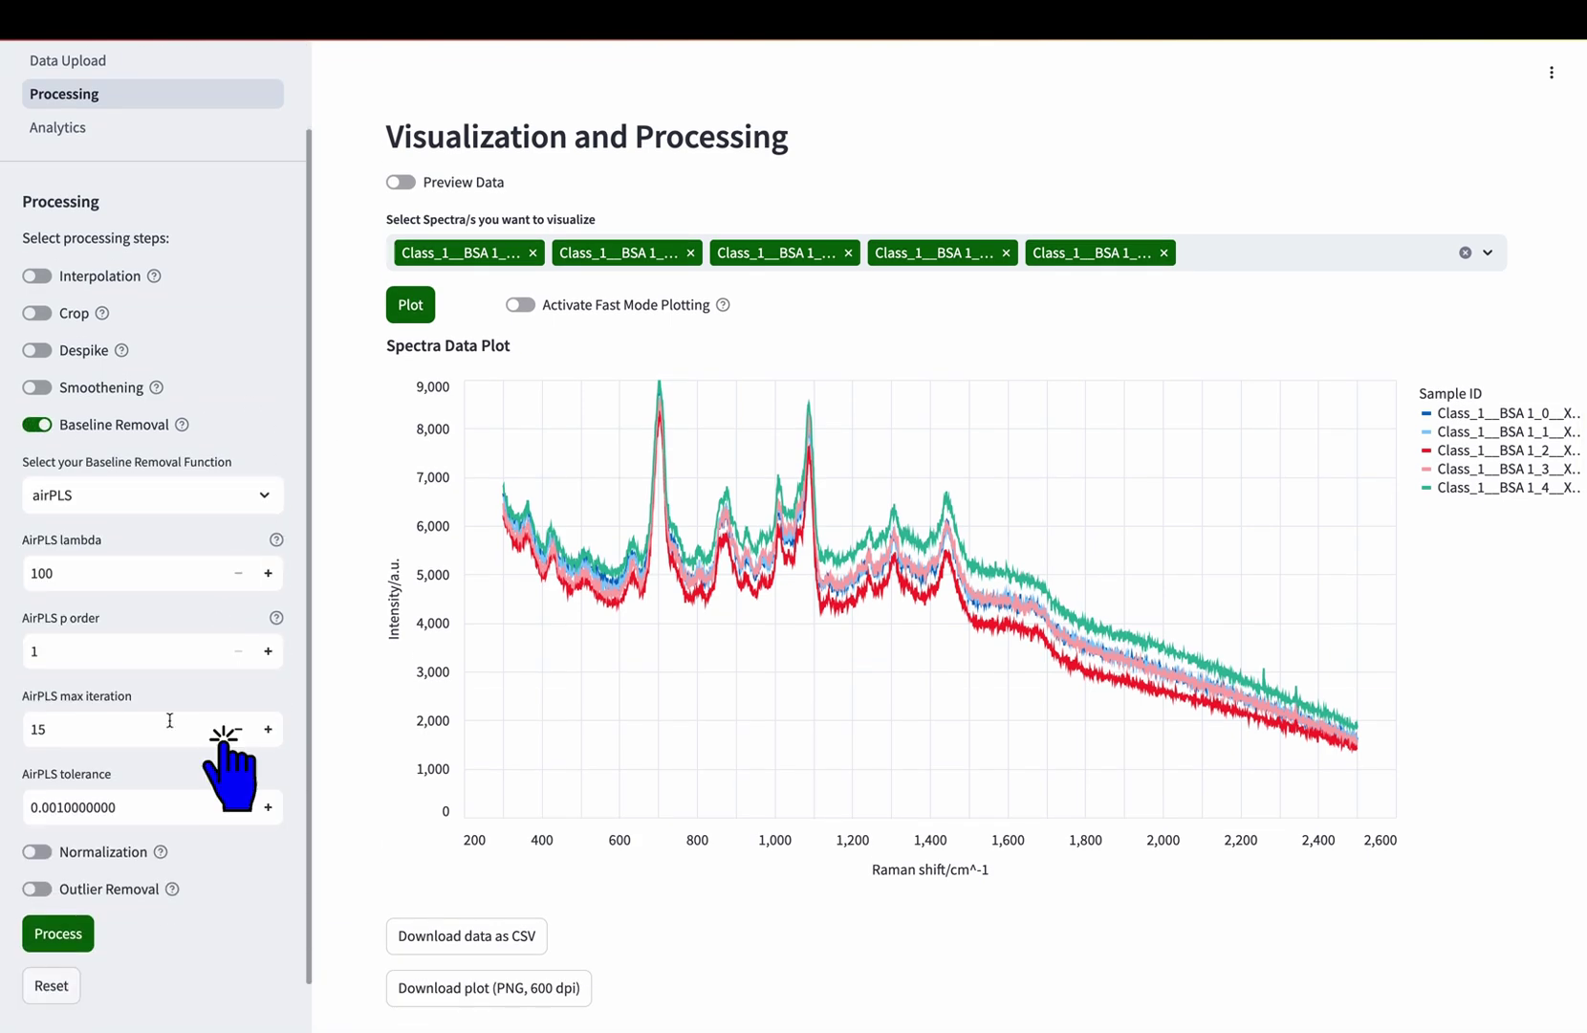
click(170, 719)
text(0)
click(69, 935)
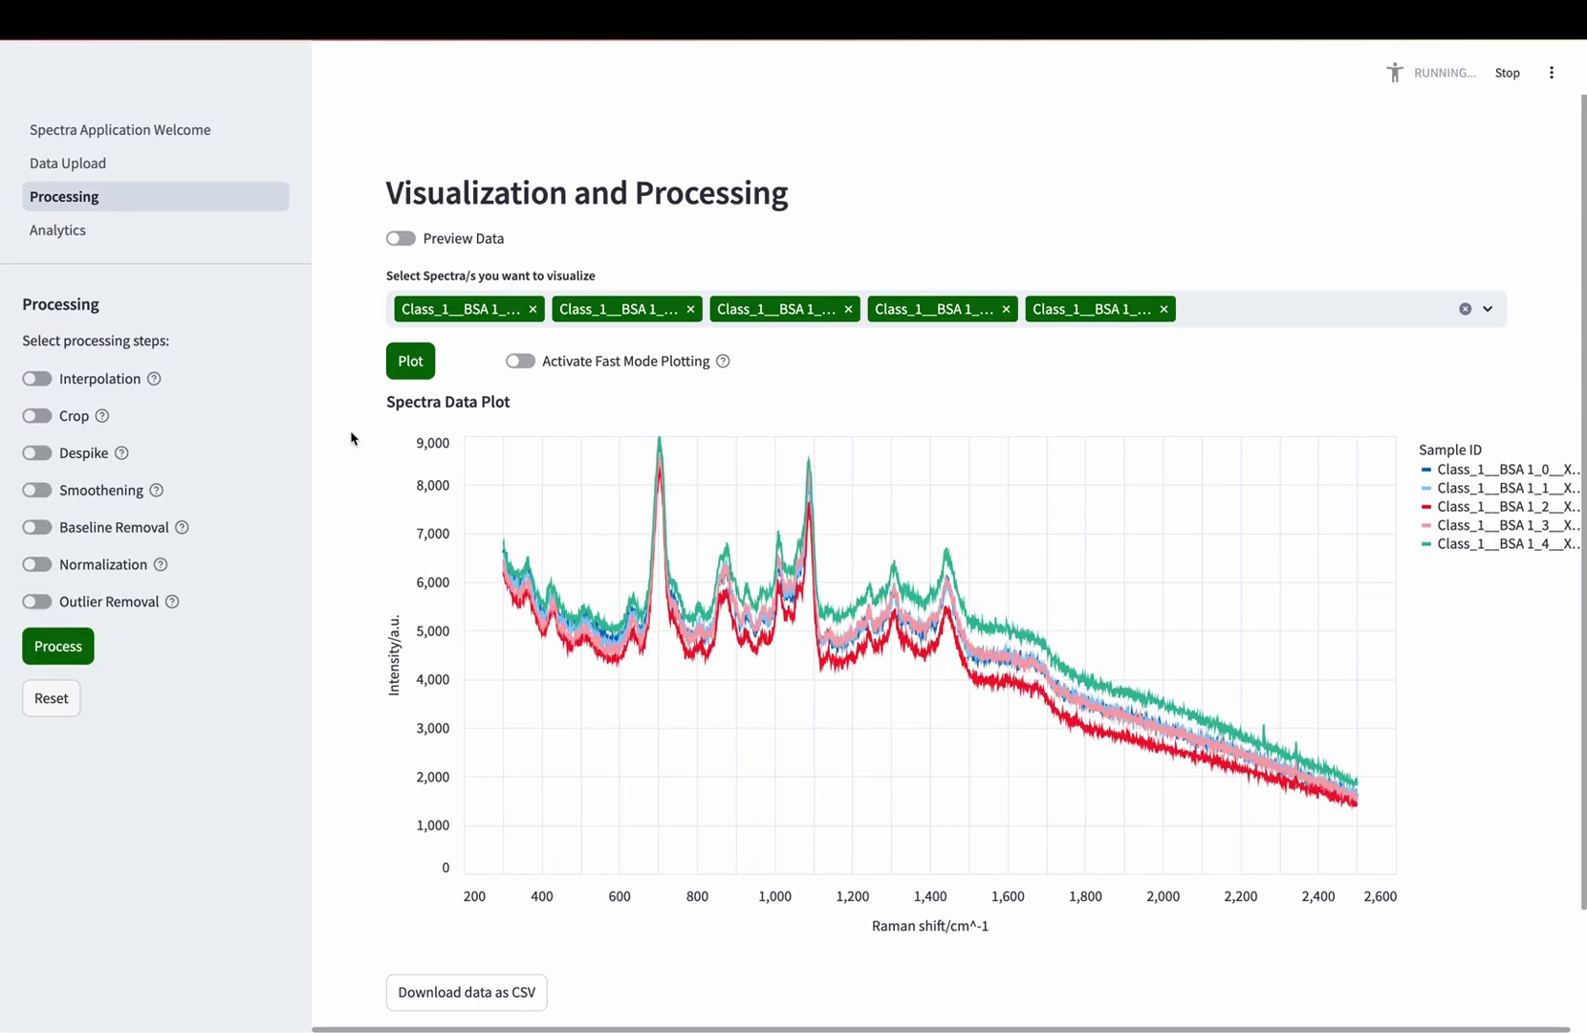
- Enable airPLS baseline removal with max iteration 150 and tolerance 0.1, and process the spectra
scroll(348, 438, down, 1)
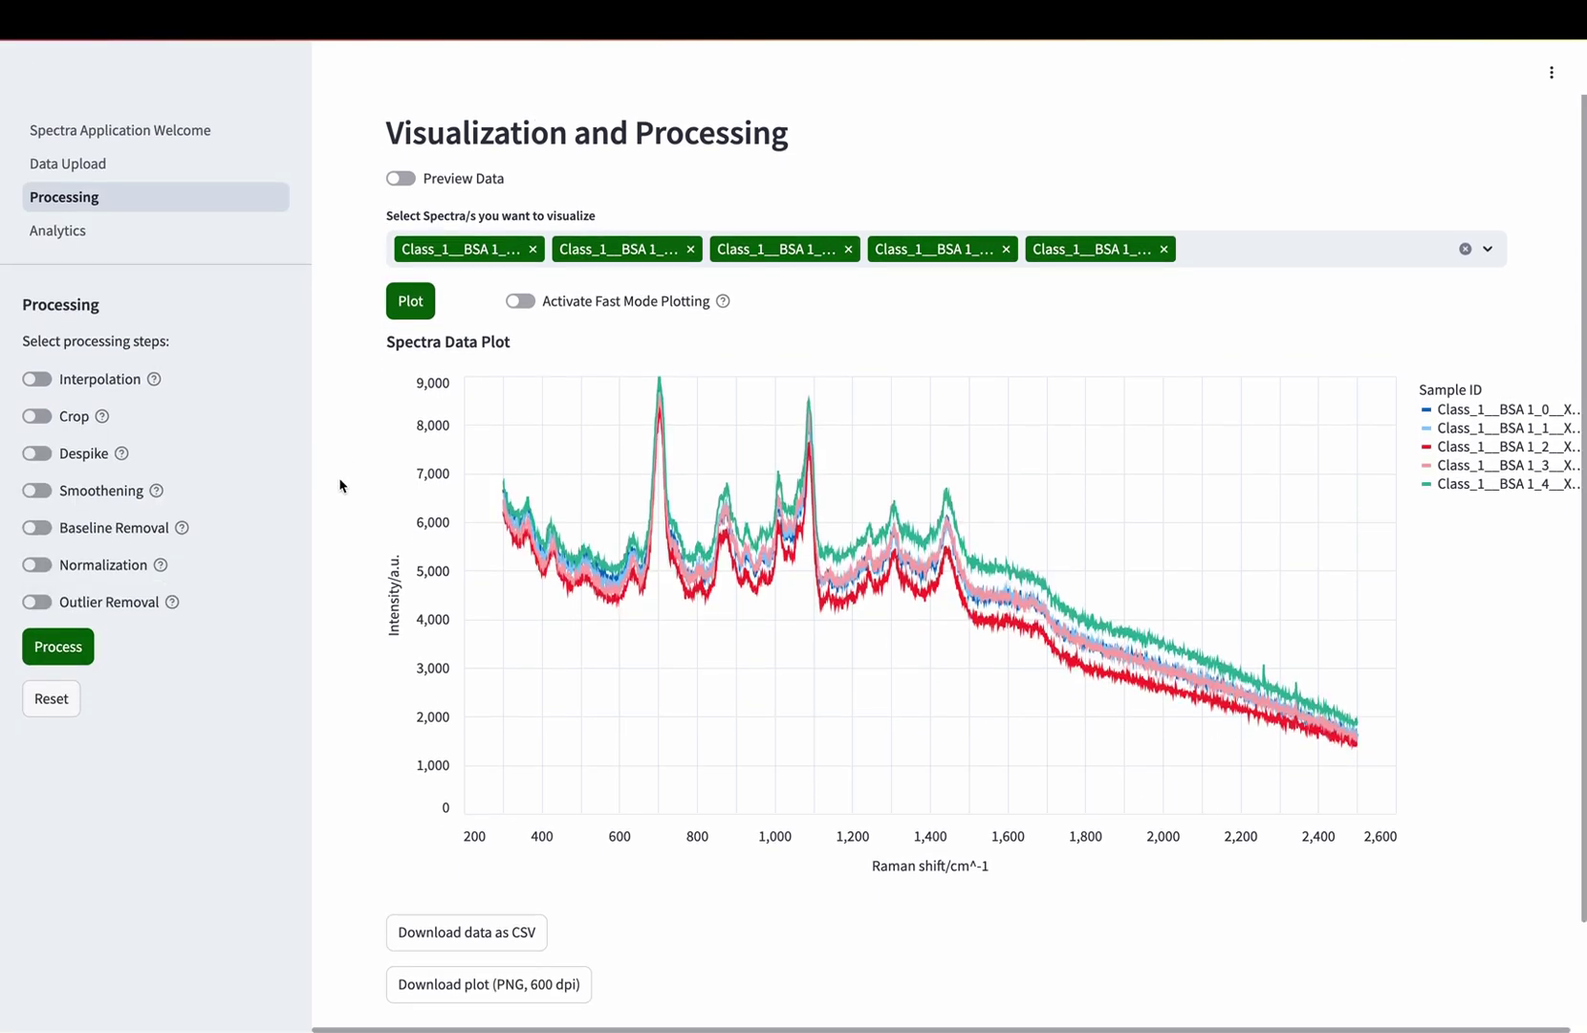
click(36, 527)
scroll(228, 507, down, 3)
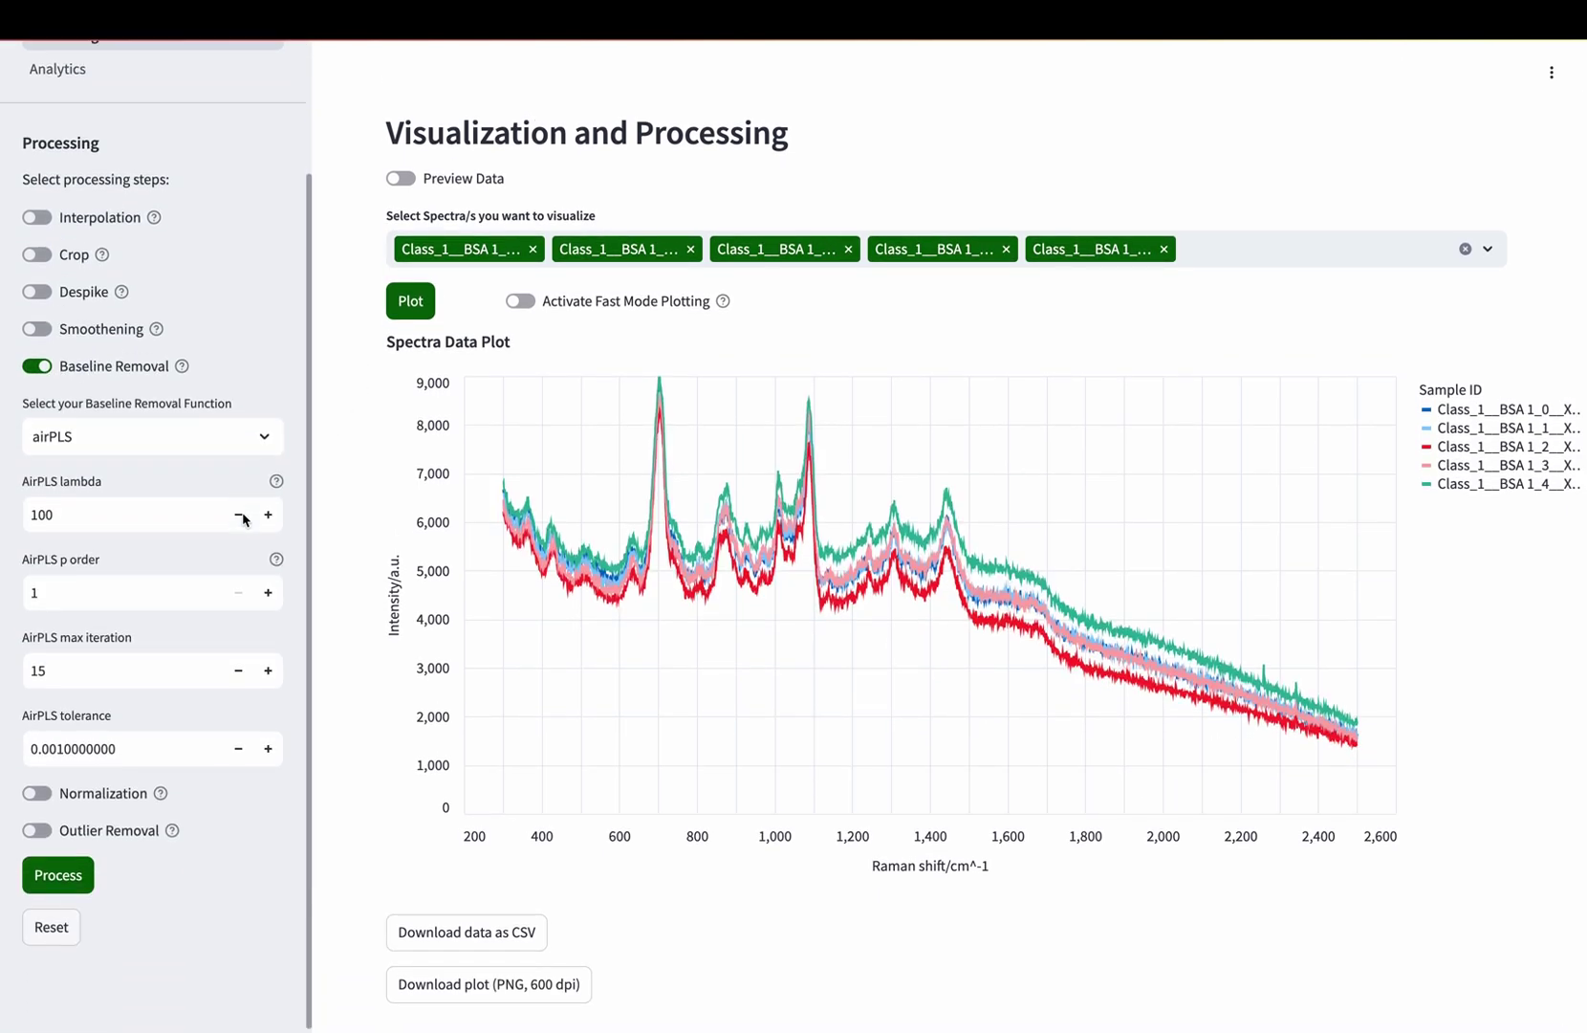
click(108, 669)
text(0)
click(55, 746)
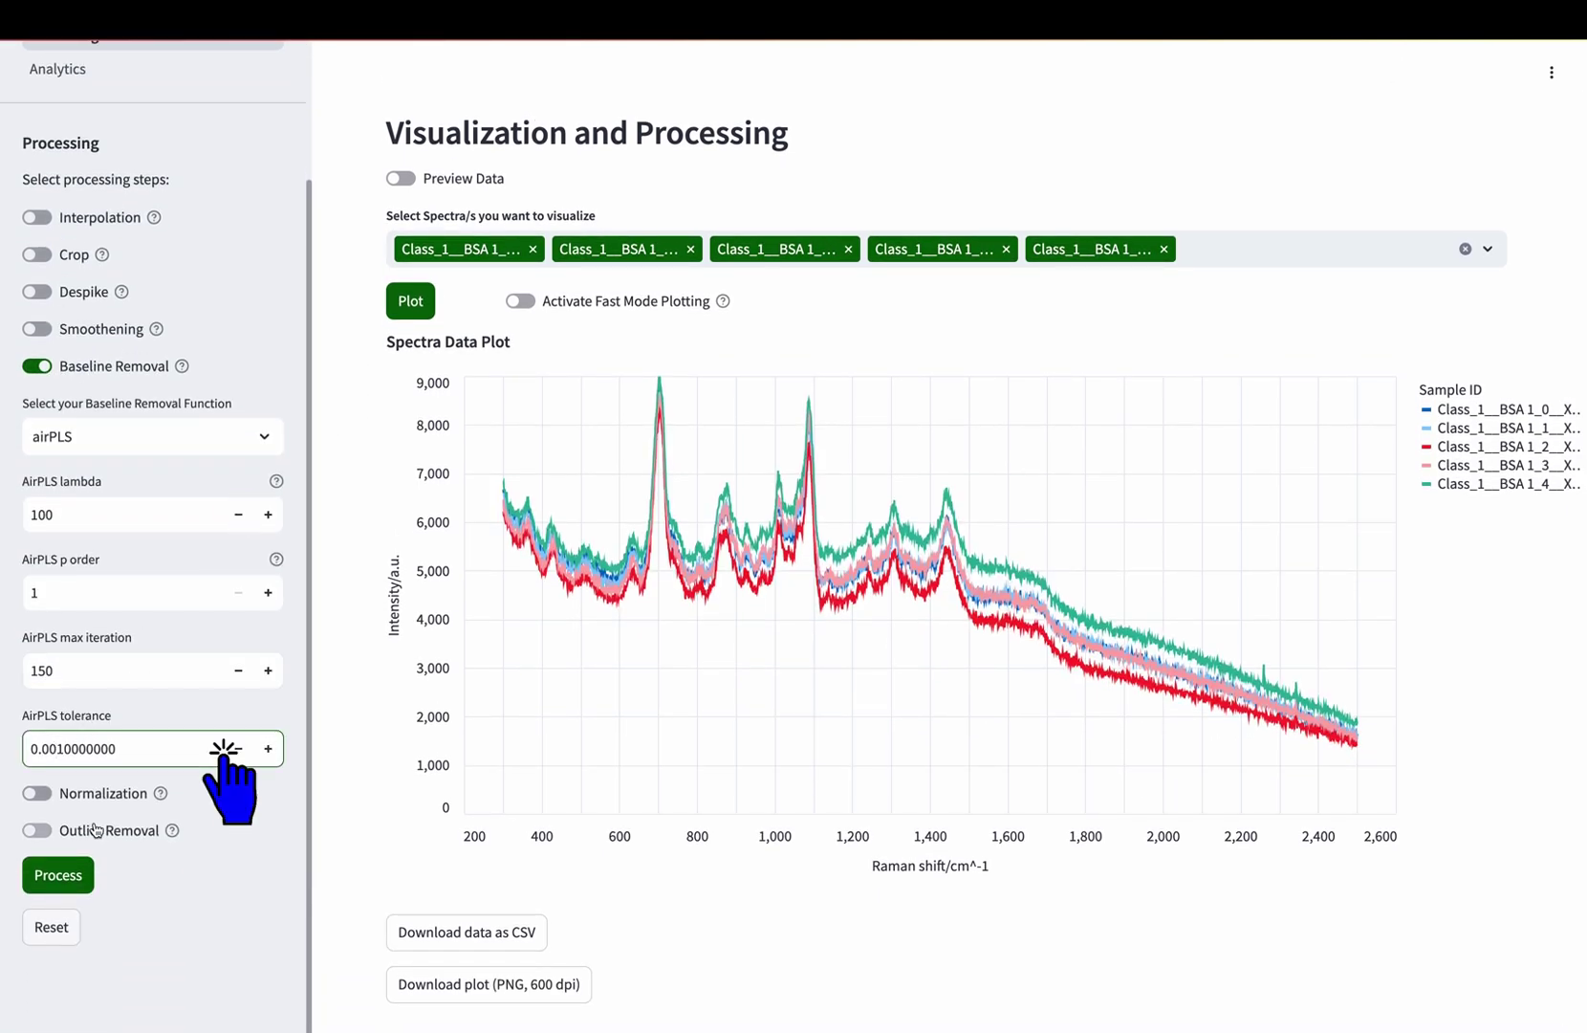
key(BackSpace)
key(BackSpace)
click(60, 878)
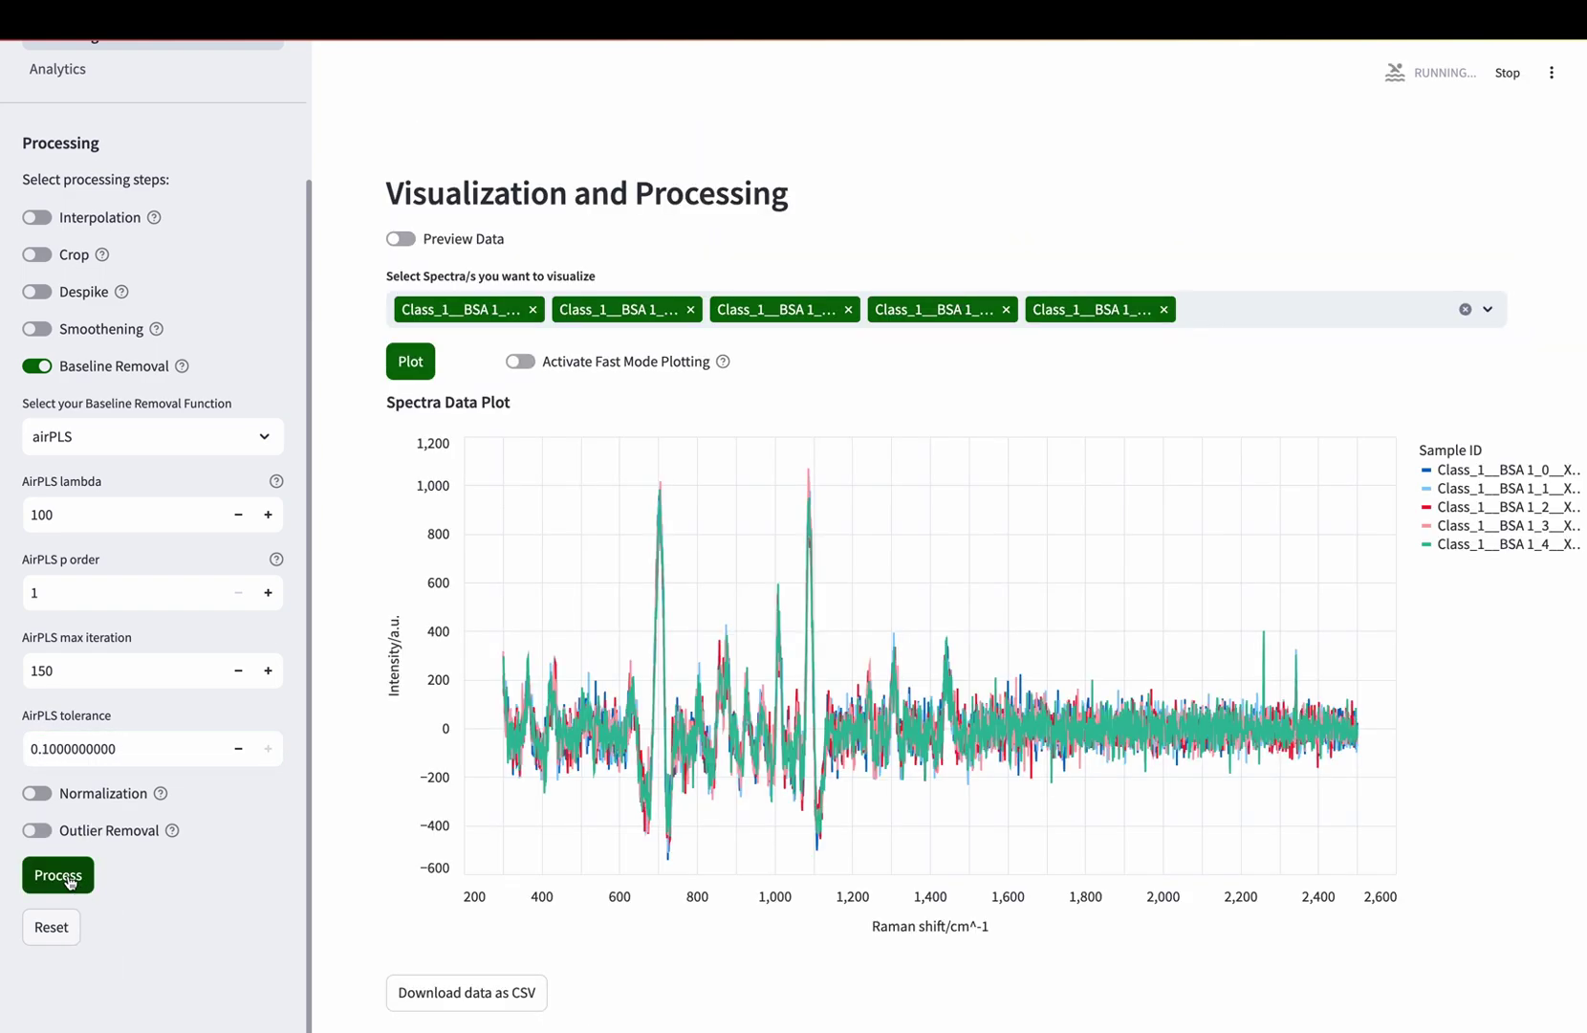
- Set the airPLS tolerance to 0.000000001 and process the spectra again
click(49, 757)
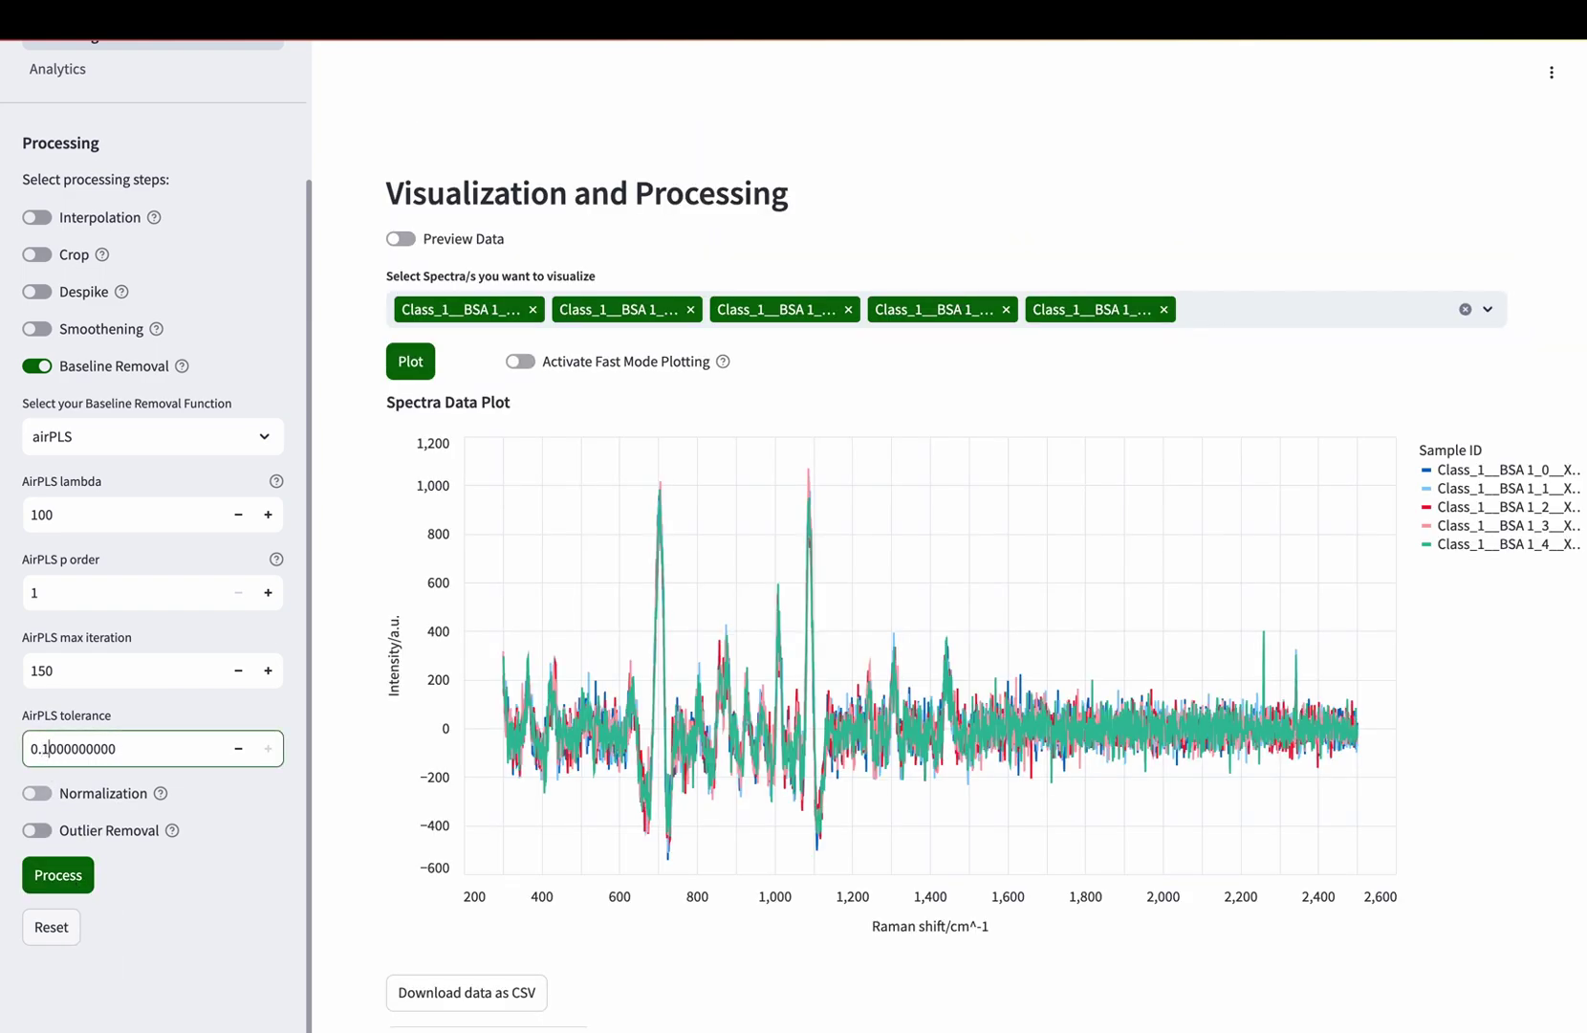
key(BackSpace)
text(000000001)
click(59, 875)
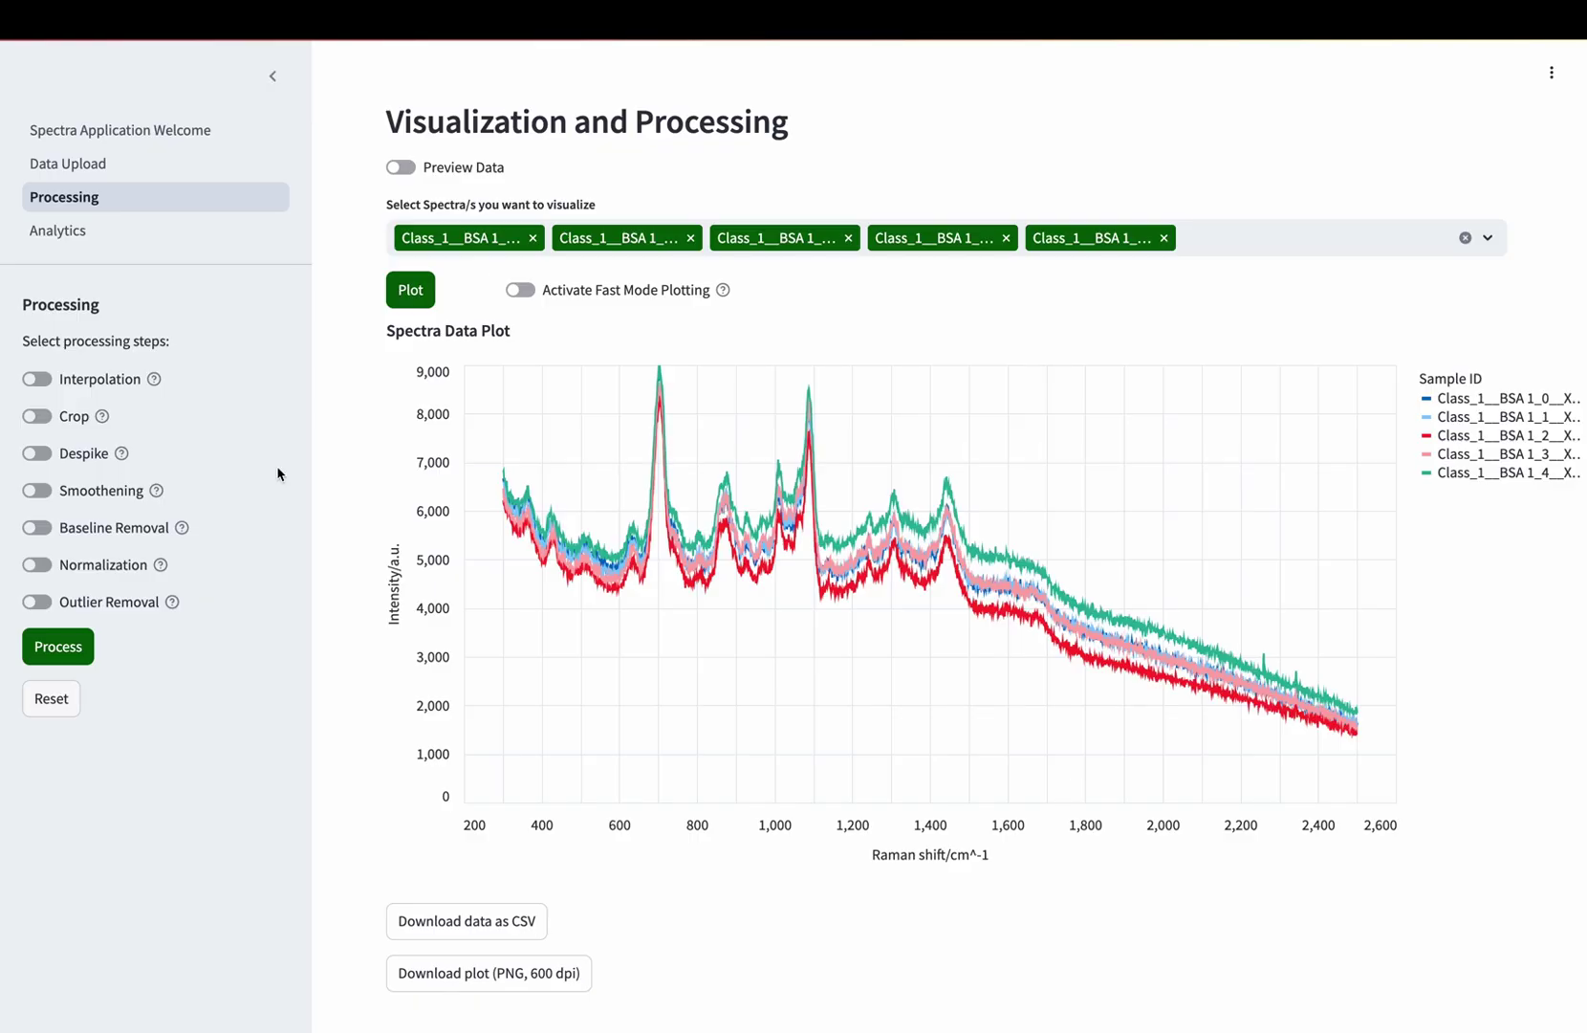
- Enable baseline removal with the ModPoly function at its default polynomial degree and process the spectra
click(36, 527)
scroll(258, 449, down, 2)
click(260, 446)
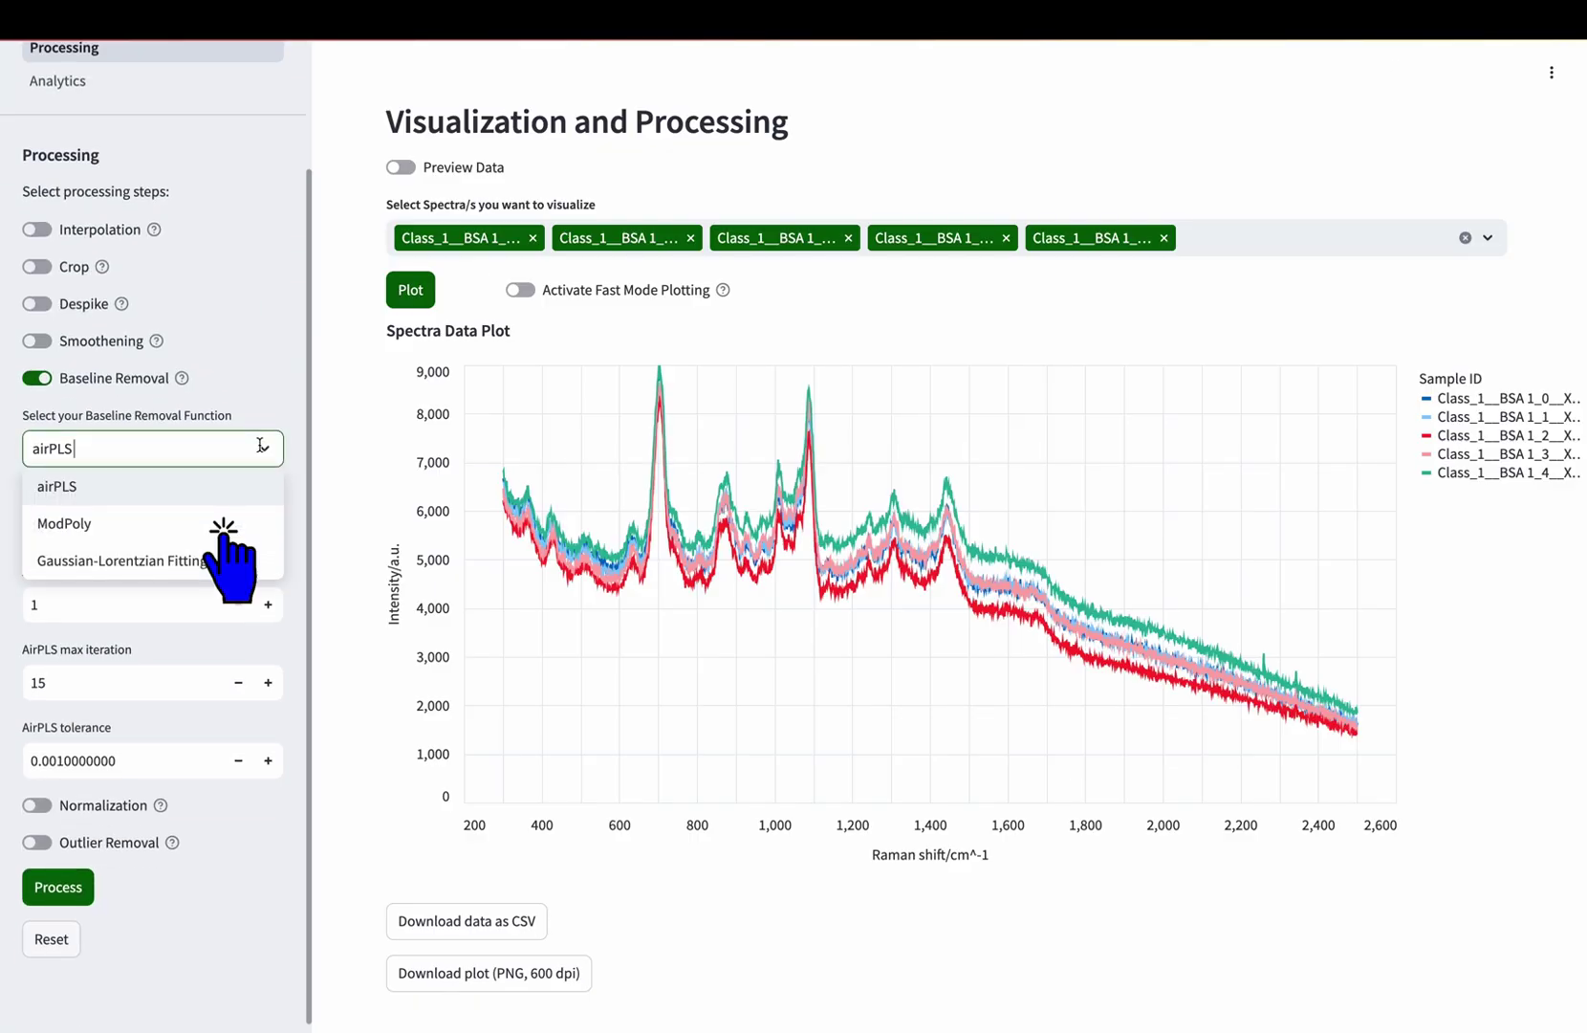
click(158, 524)
click(63, 800)
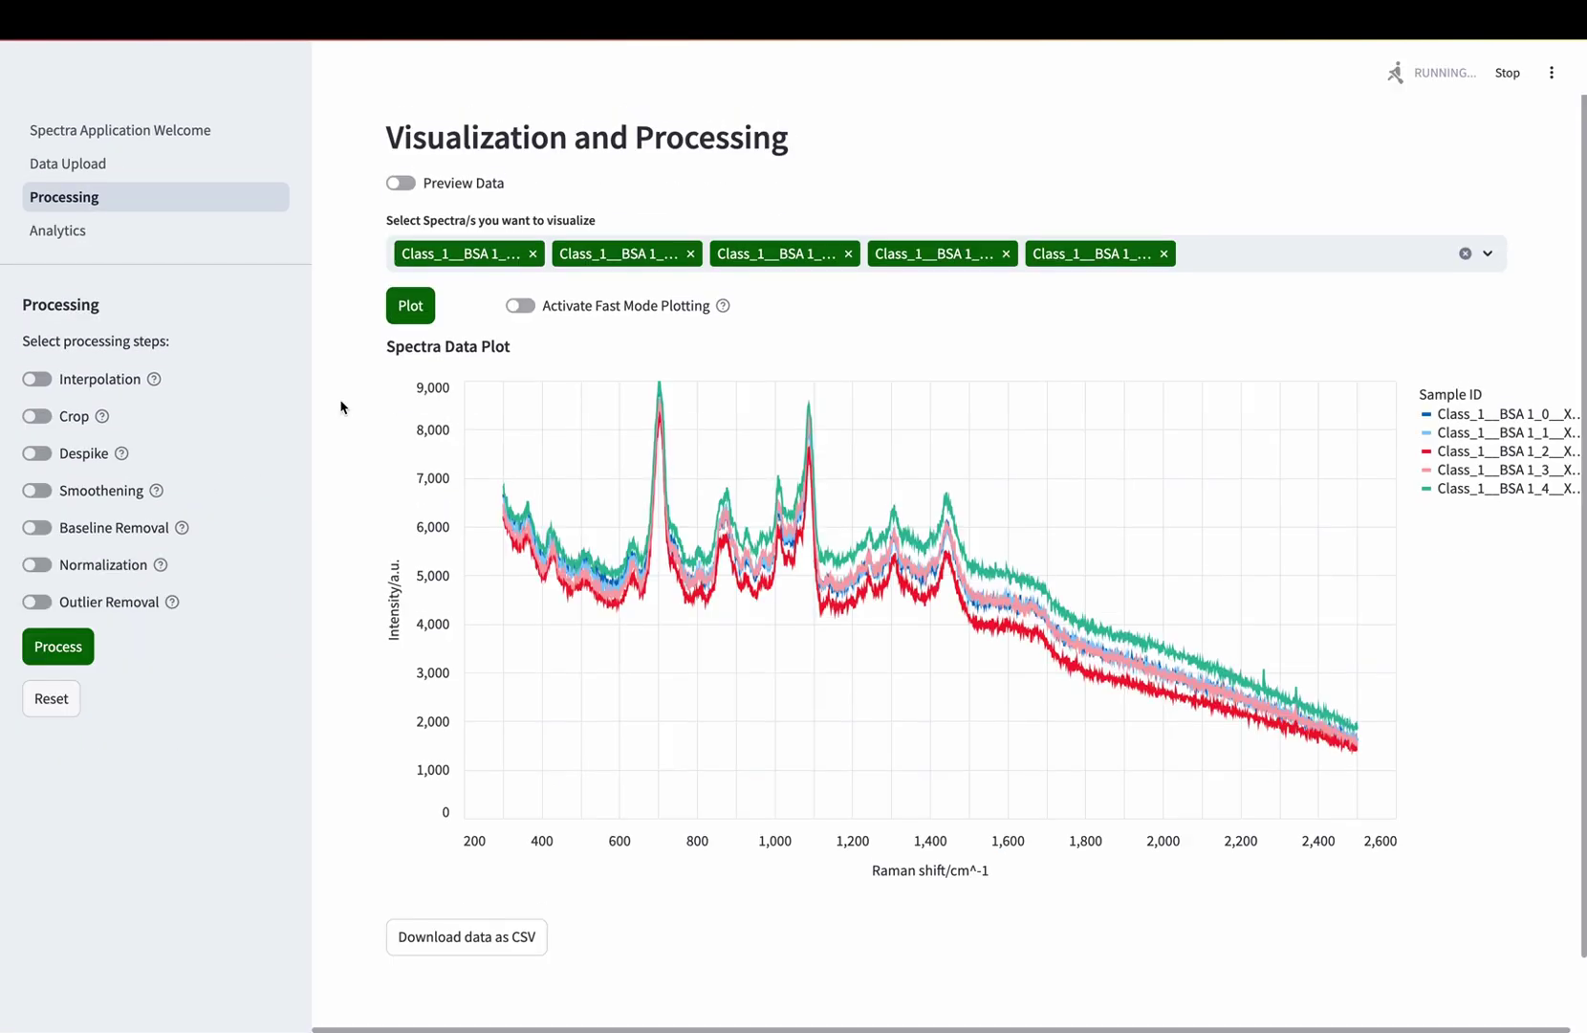
- Enable ModPoly baseline removal with polynomial degree 20 and process the spectra
click(61, 532)
click(93, 608)
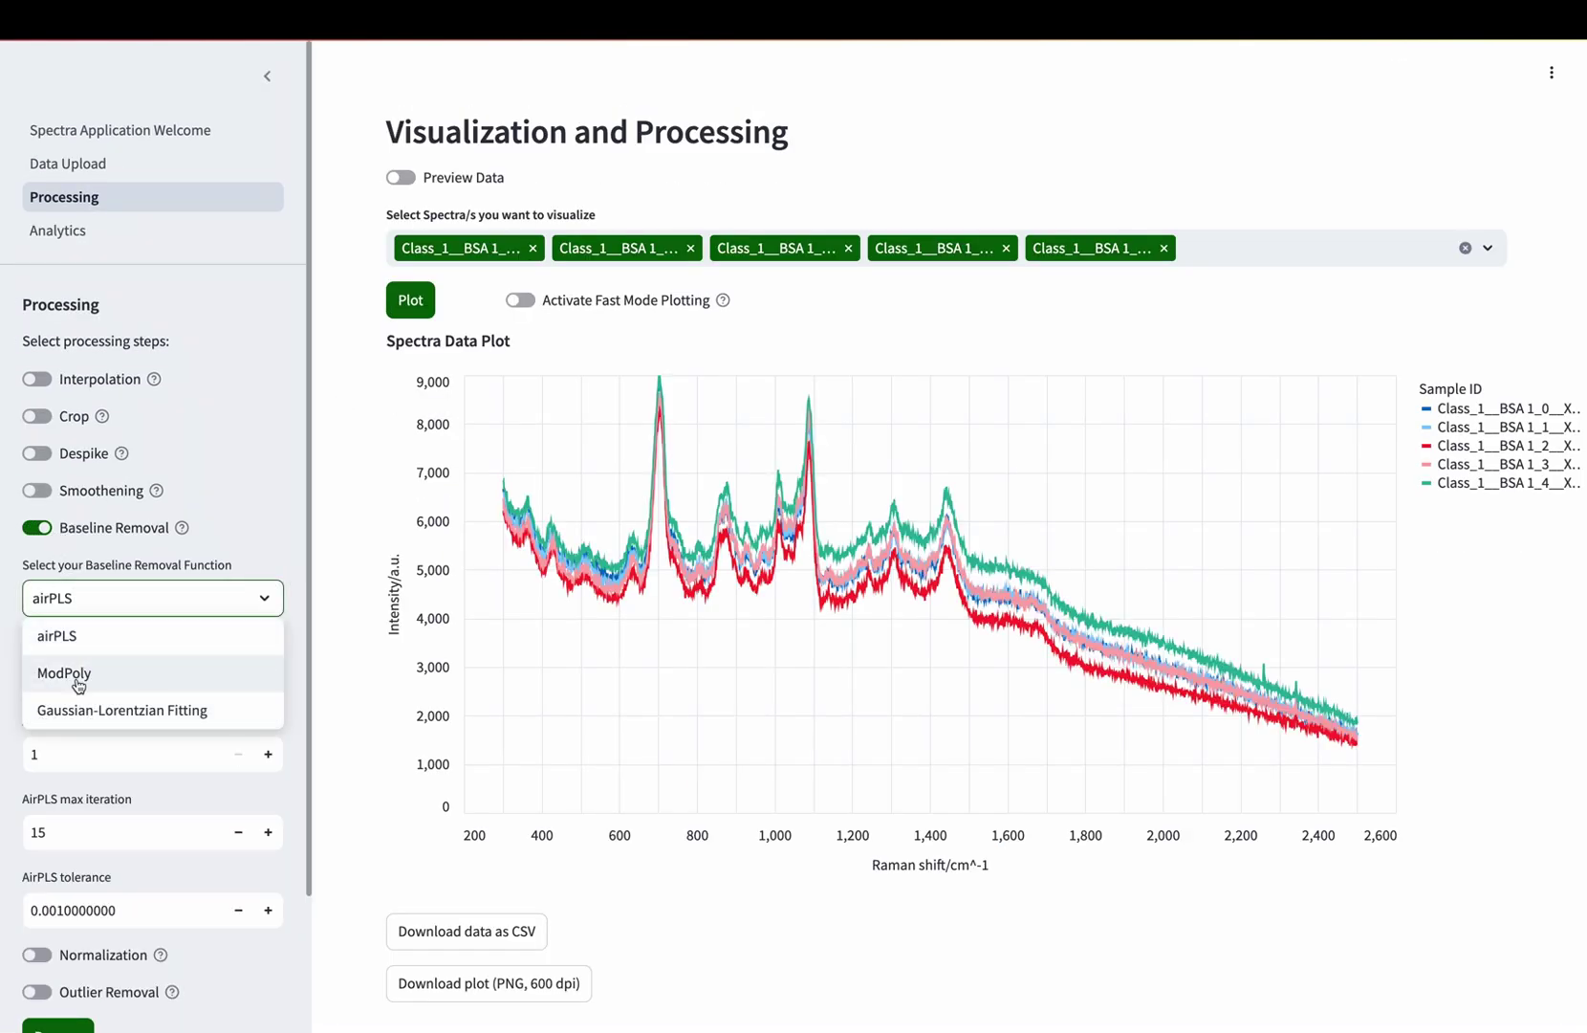
click(64, 670)
click(77, 676)
key(BackSpace)
text(20)
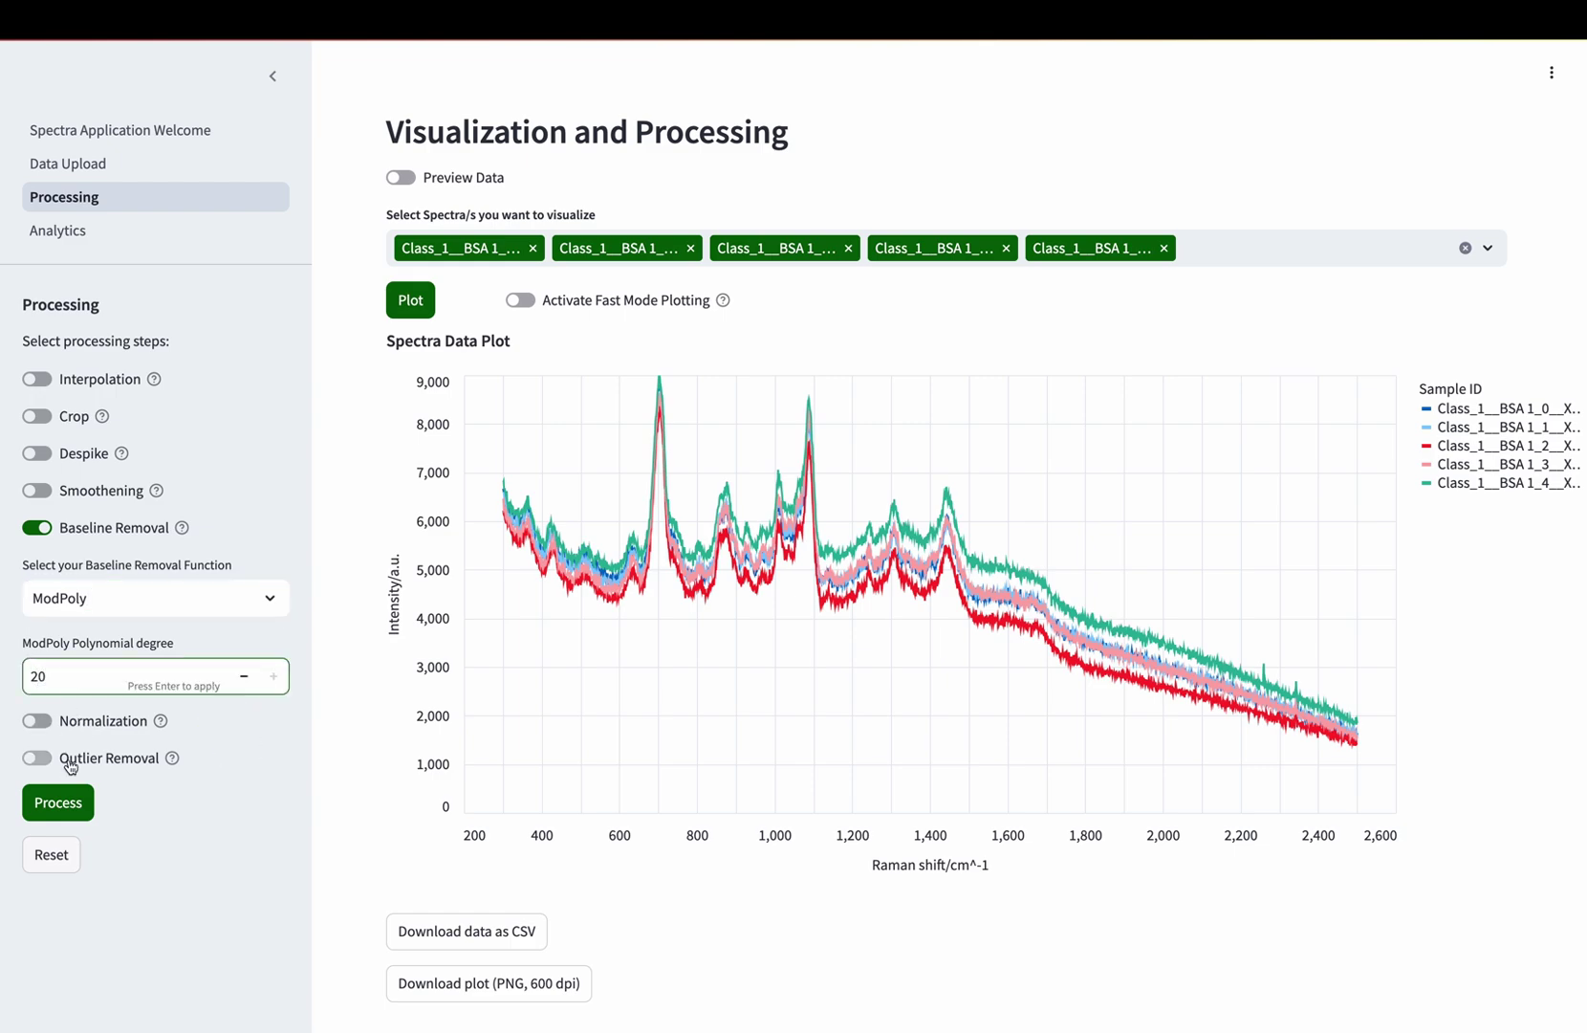
click(60, 803)
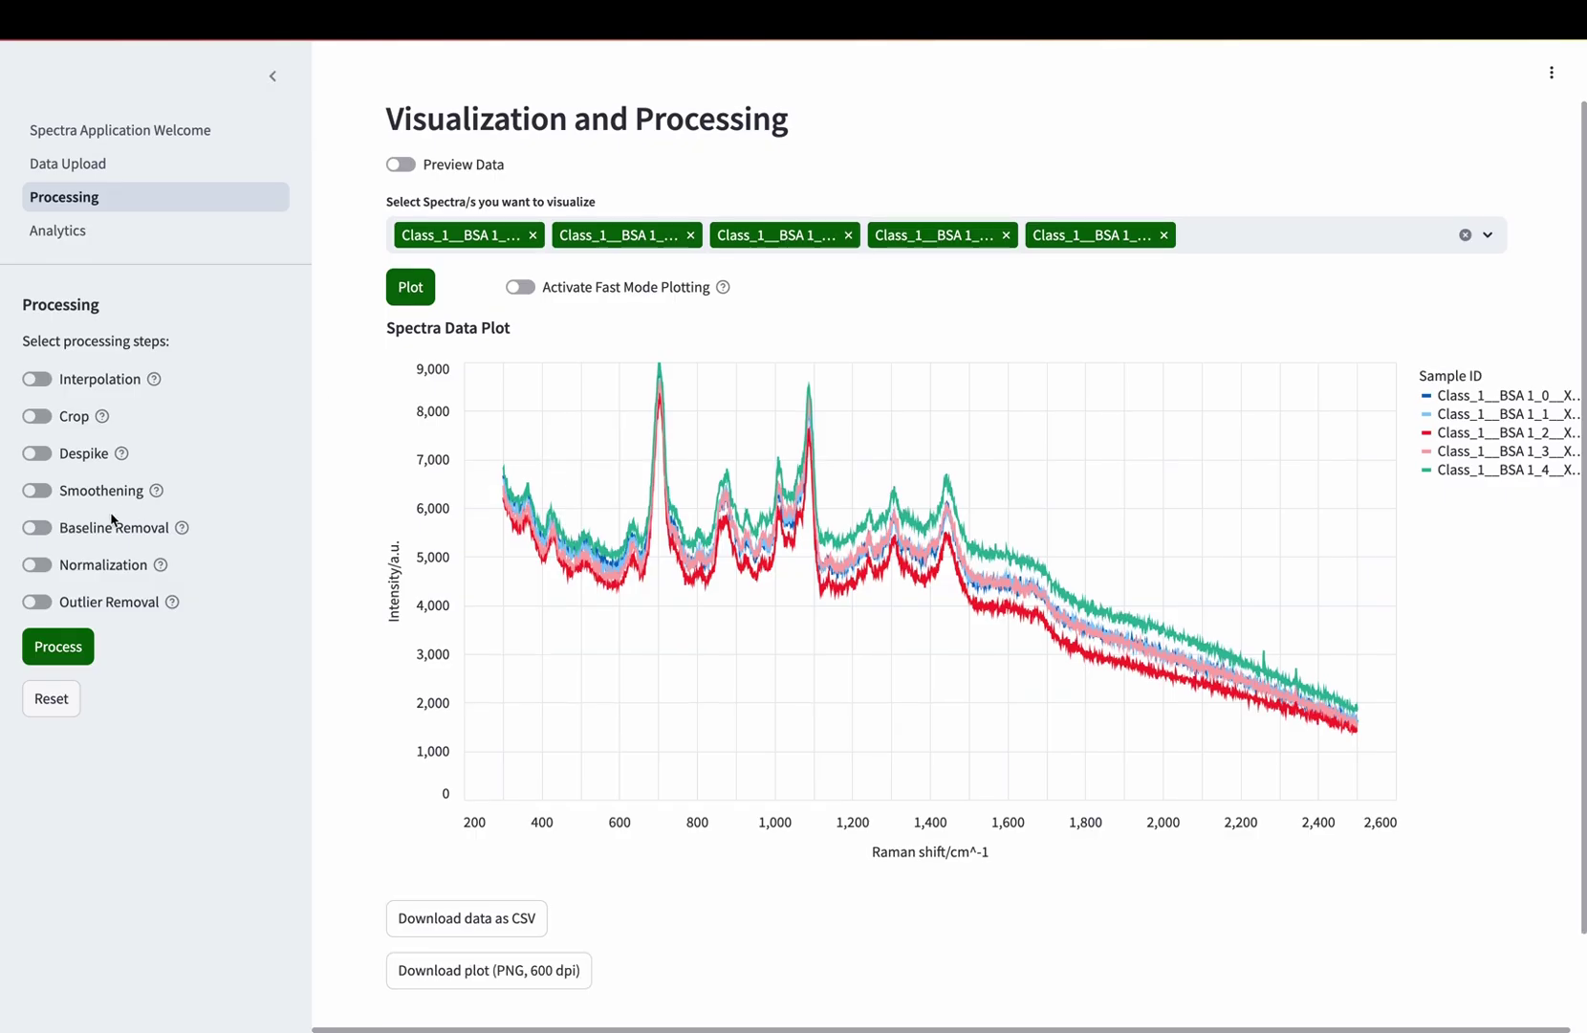
- Enable Gaussian-Lorentzian Fitting baseline removal and set fitting range 1 from 400 to 1200
click(114, 521)
scroll(220, 470, down, 2)
click(220, 470)
click(244, 578)
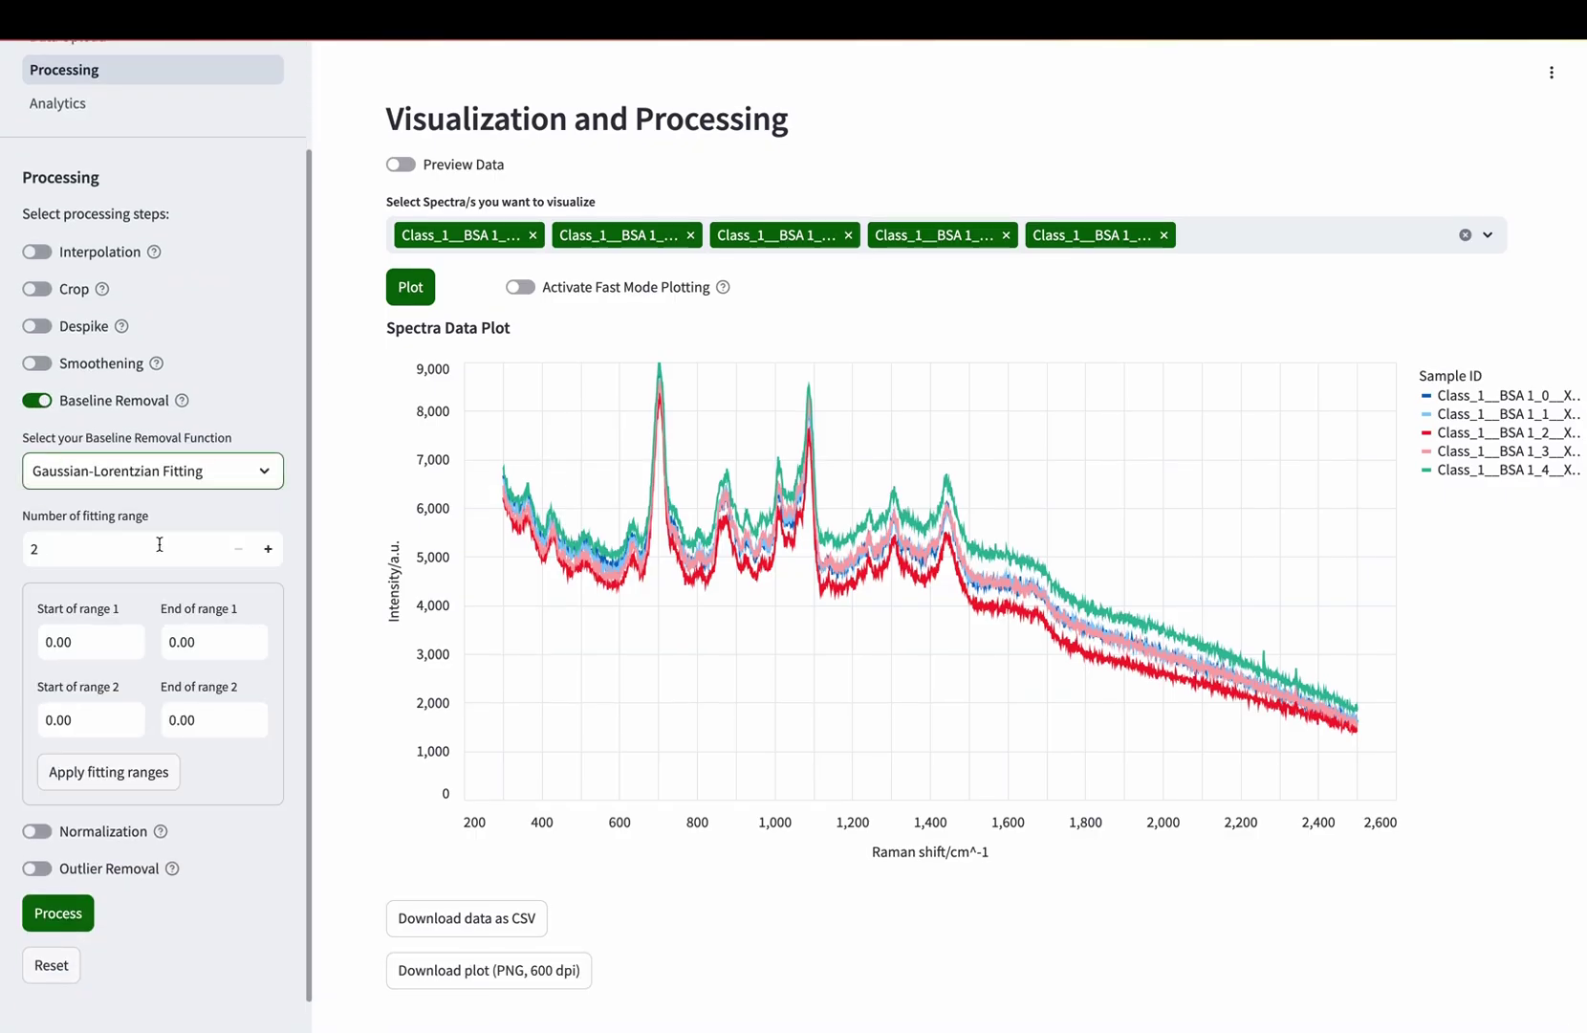
click(260, 650)
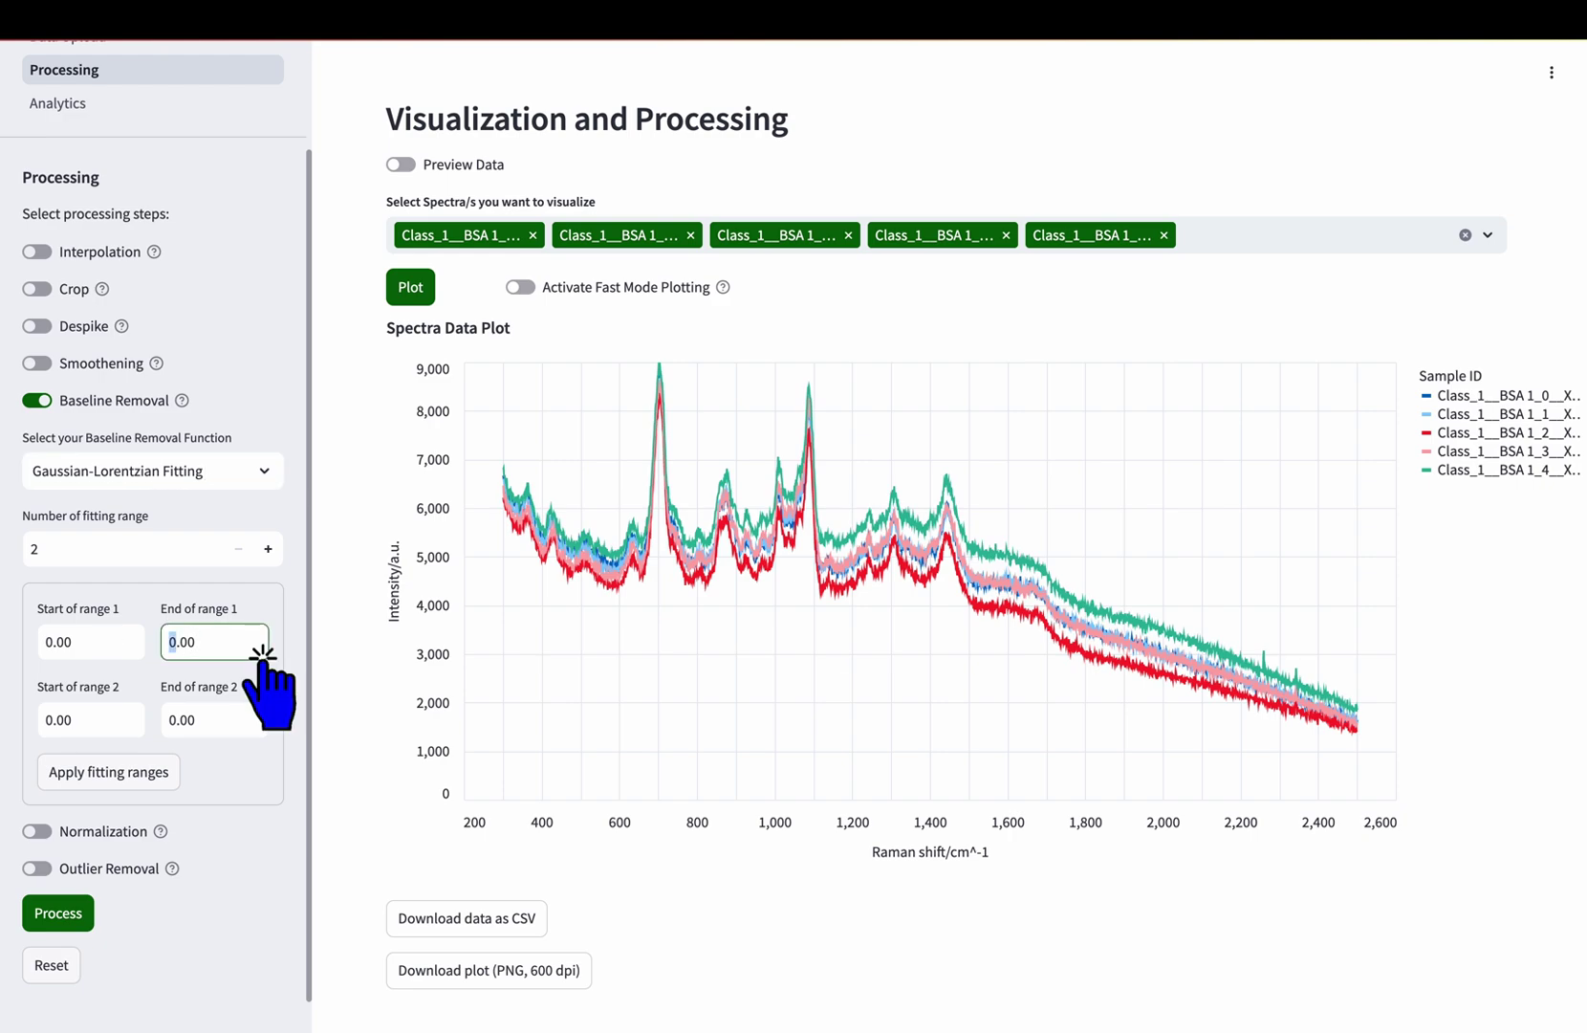
click(196, 637)
click(40, 643)
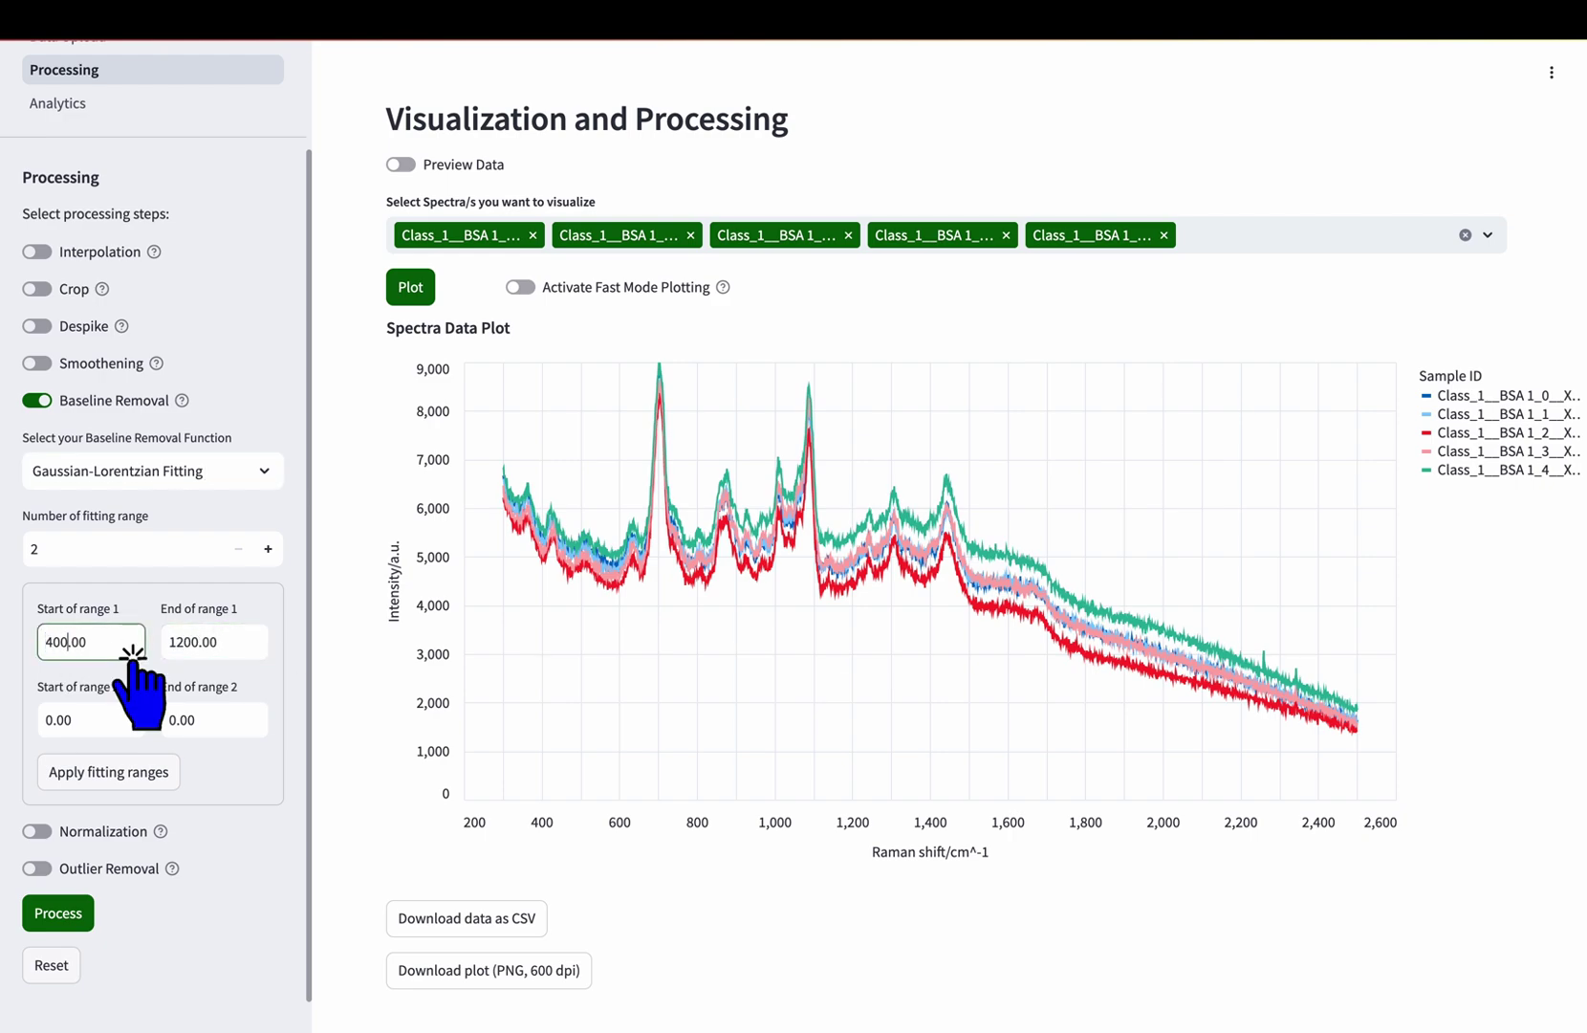
- Set fitting range 2 from 1500 to 2200, apply the fitting ranges and process the spectra
click(56, 717)
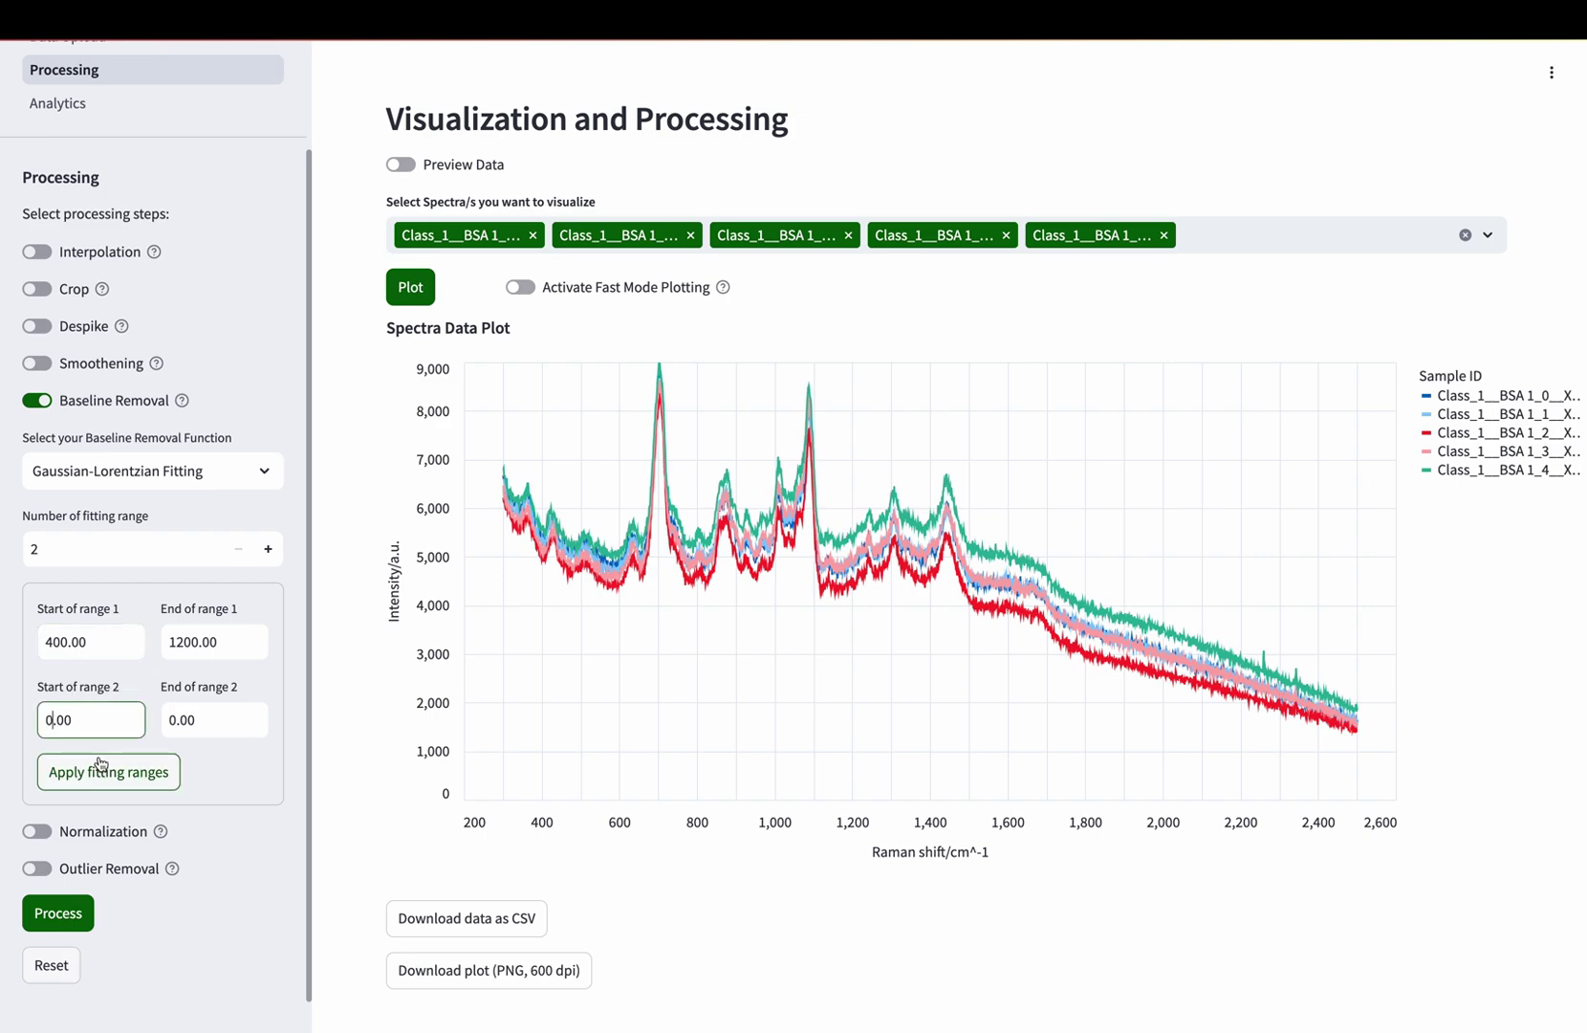
click(141, 717)
text(1500)
click(253, 729)
text(220)
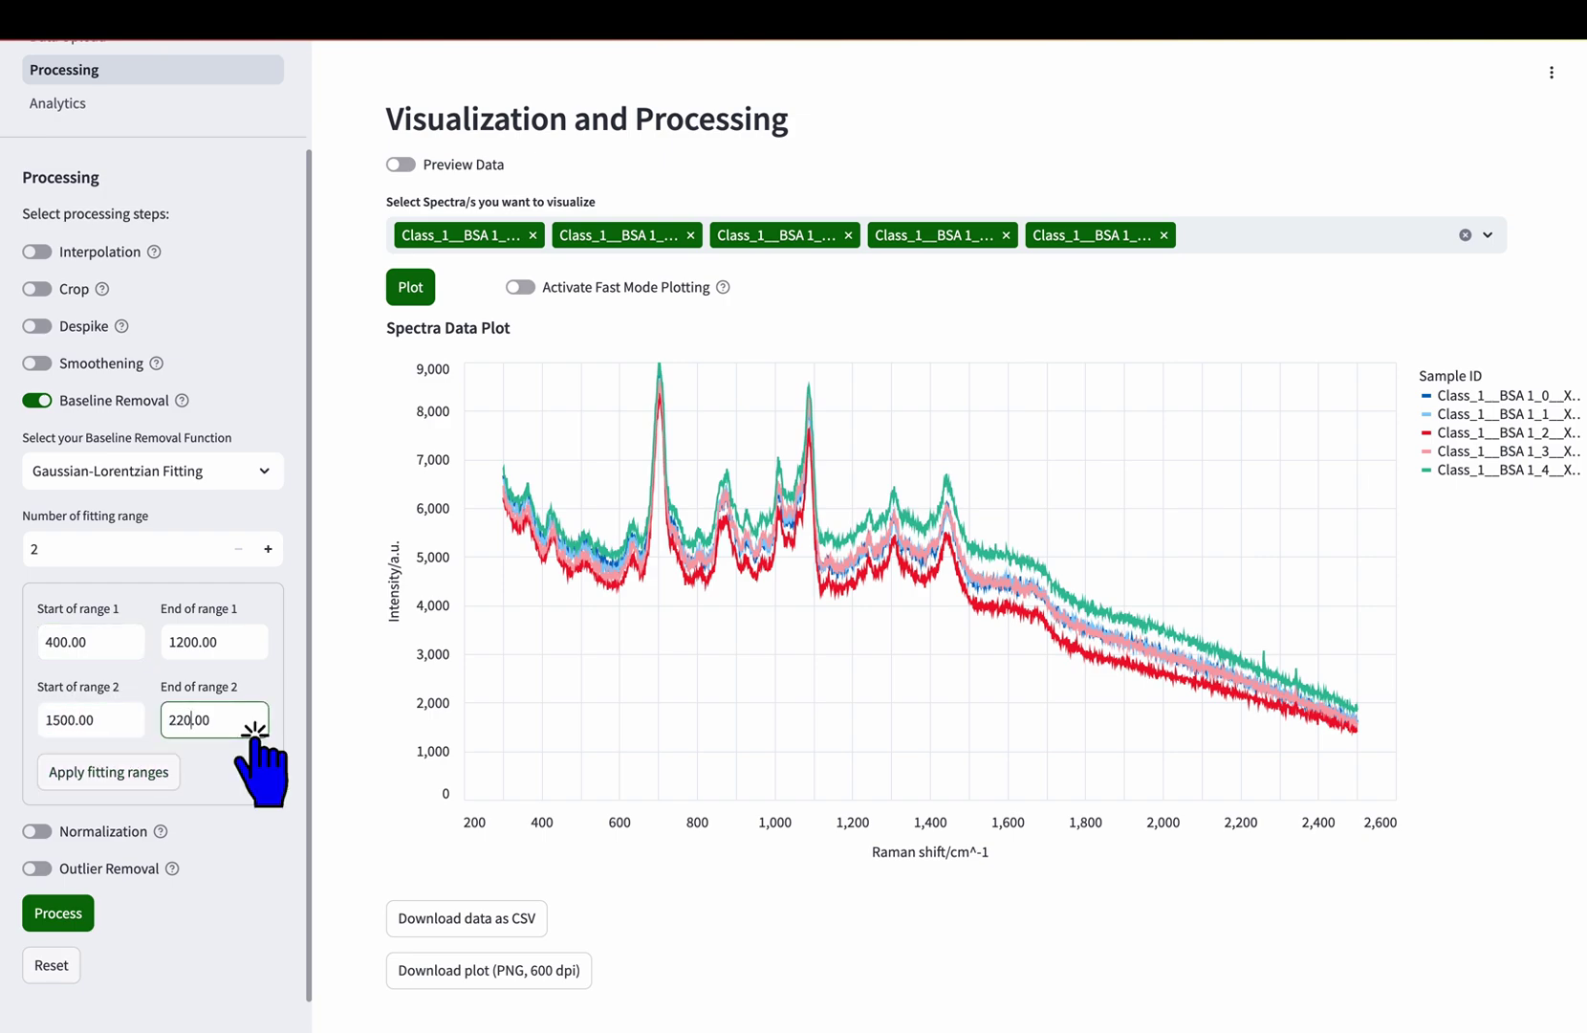
text(0)
click(108, 772)
scroll(291, 681, down, 2)
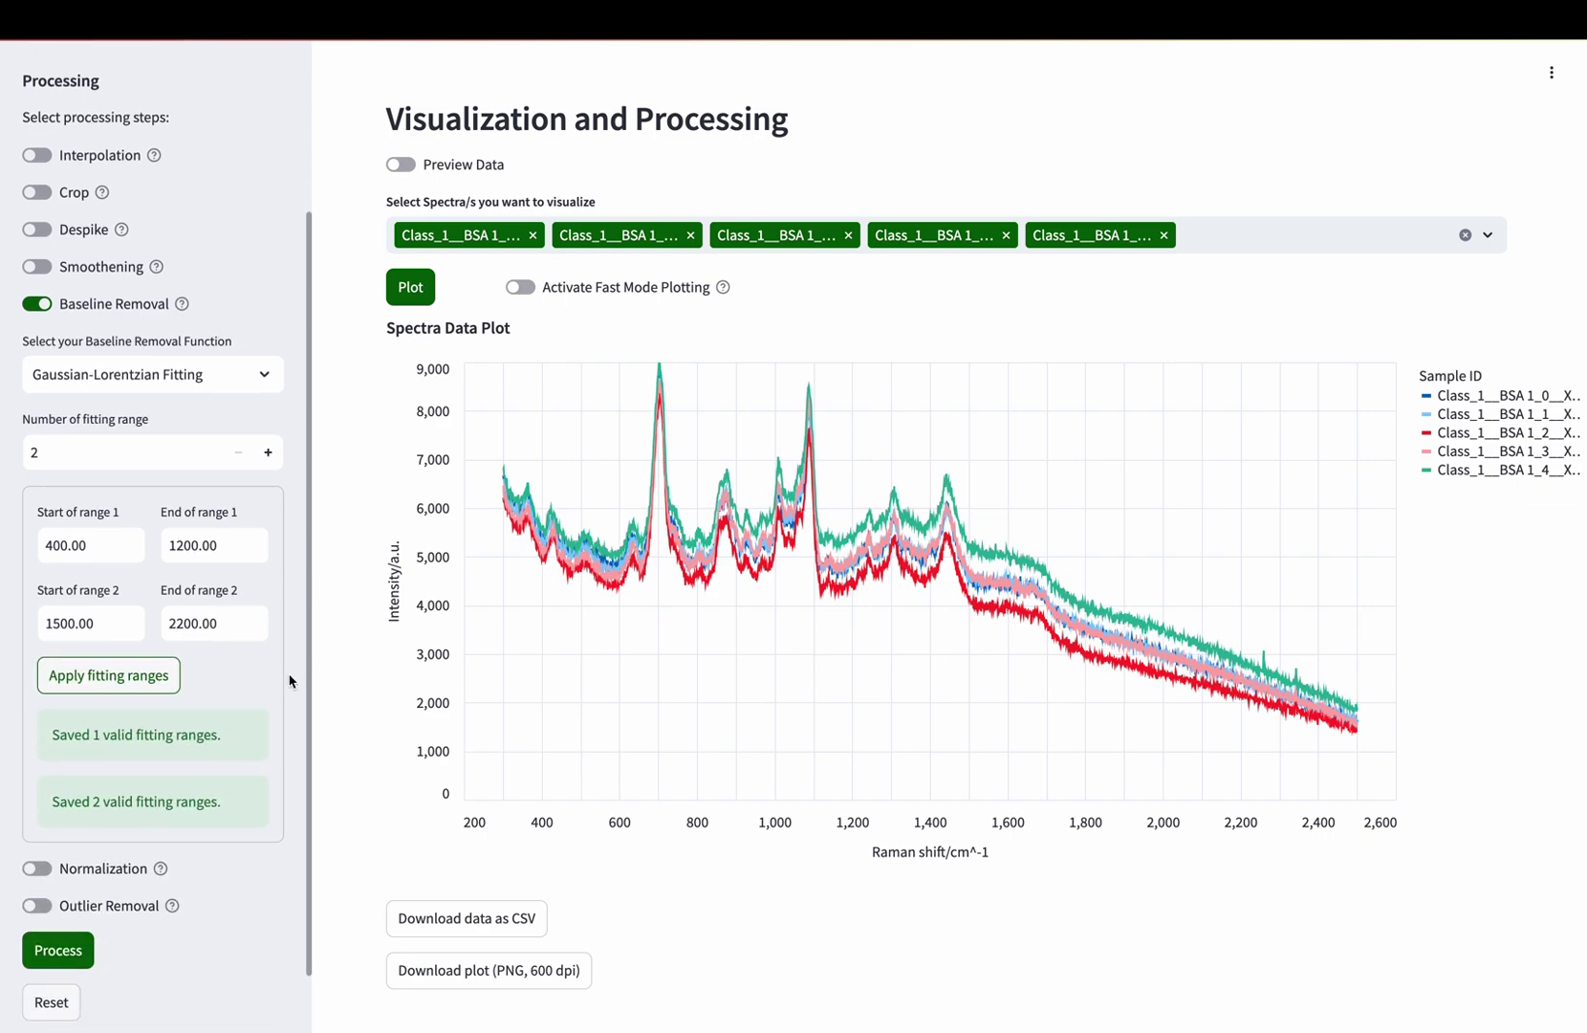
scroll(291, 681, down, 1)
click(72, 881)
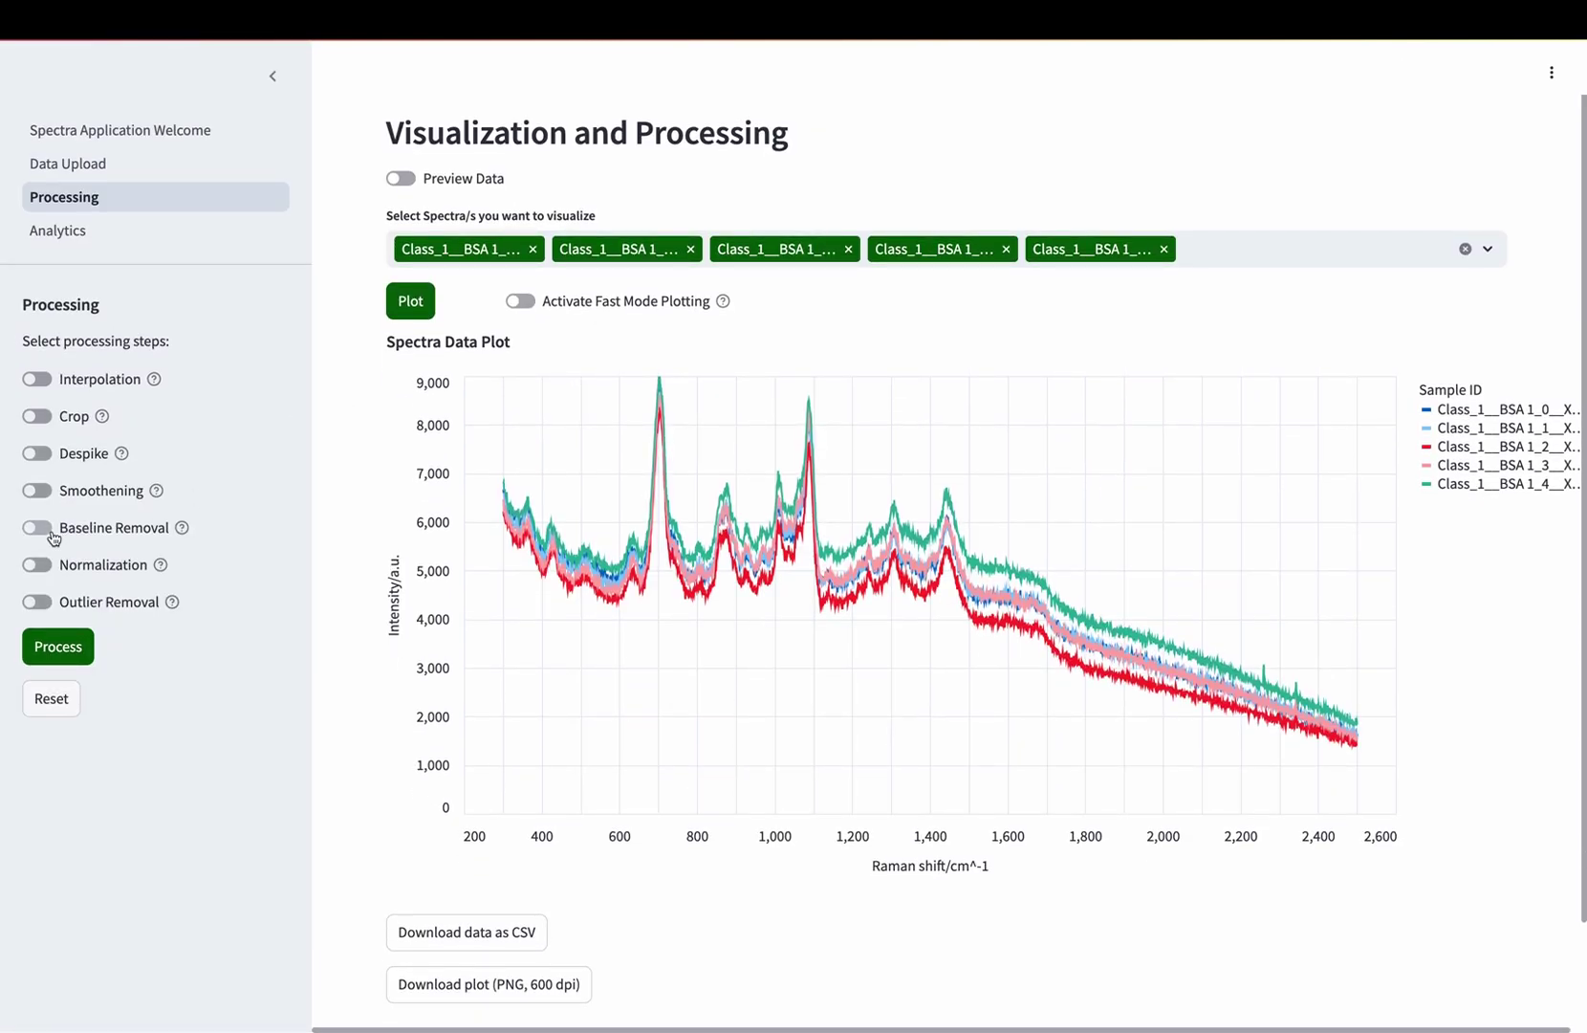
- Enable baseline removal with Gaussian-Lorentzian Fitting and set fitting range 1 from 900 to 1600
click(52, 533)
click(124, 595)
click(172, 708)
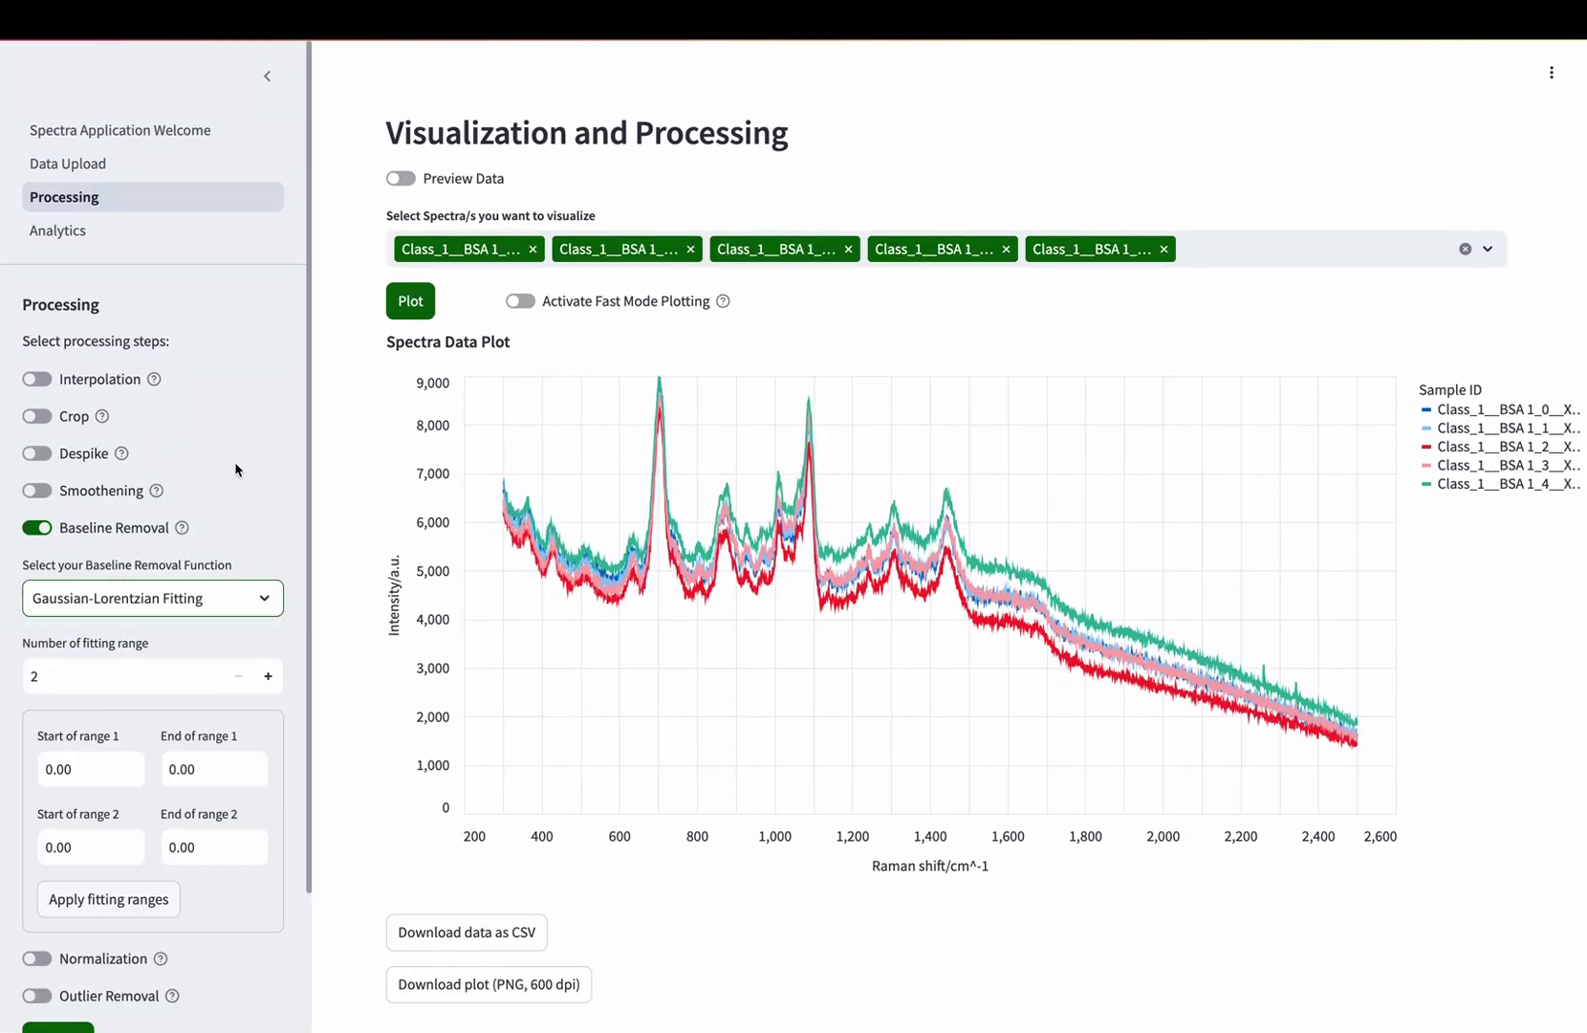
scroll(234, 461, down, 3)
click(52, 624)
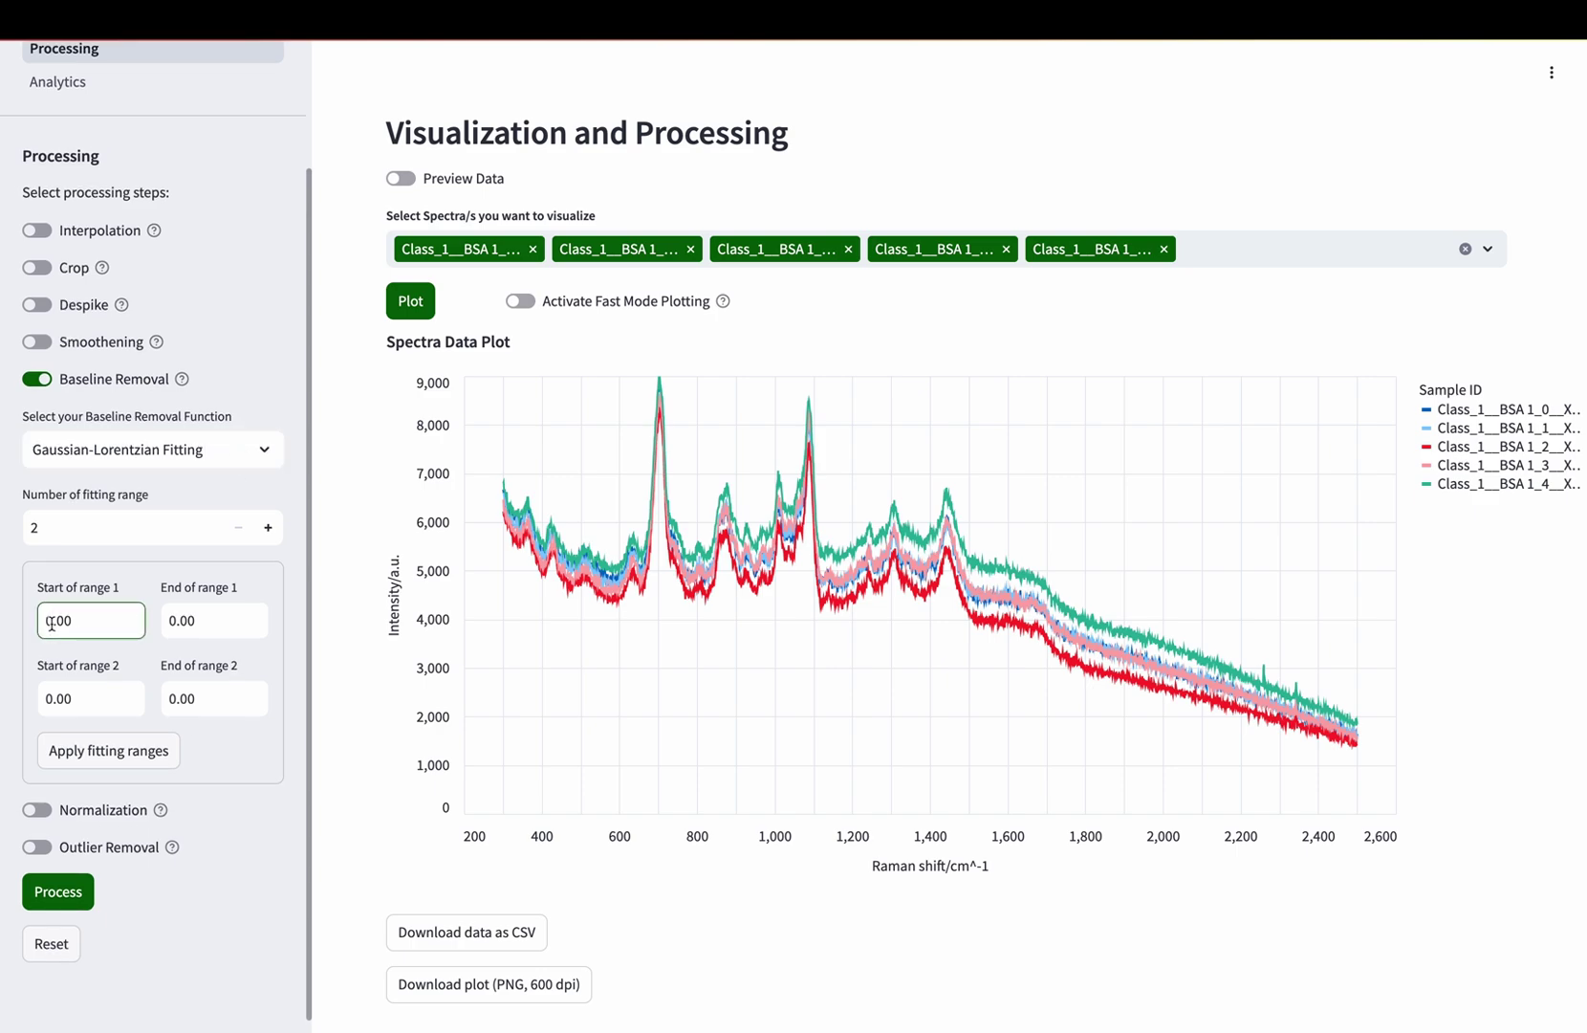
text(900)
click(171, 623)
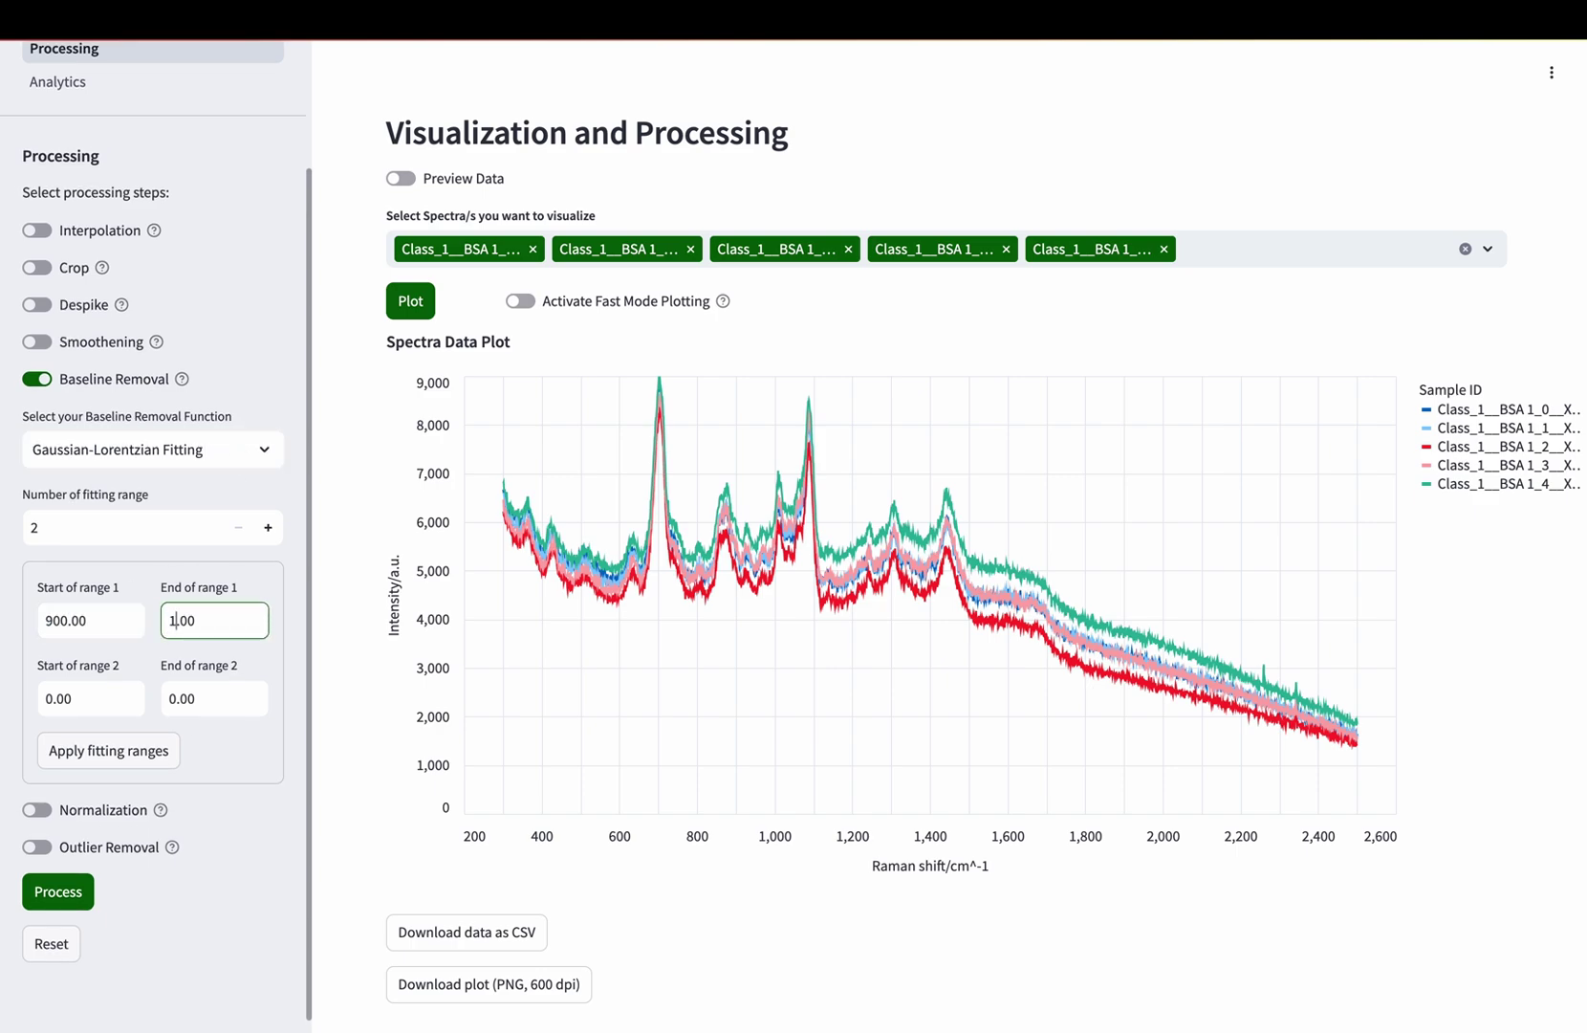
- Set fitting range 2 from 2400 to 2600
click(48, 703)
double_click(58, 708)
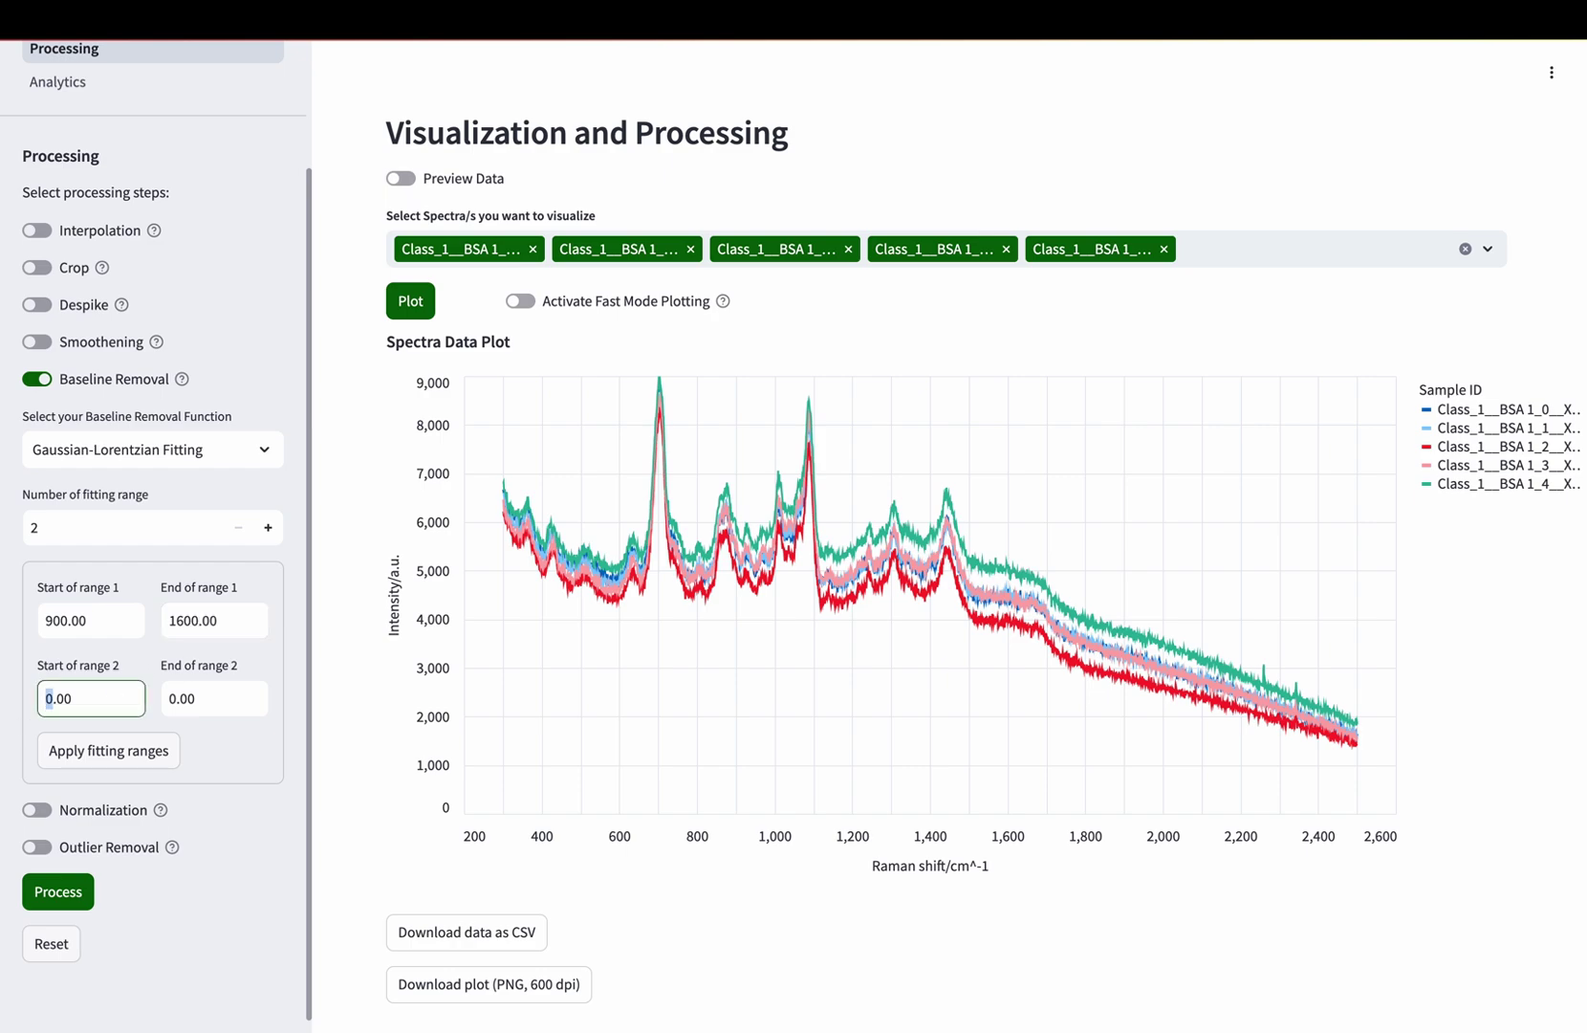
text(2400.00)
click(170, 699)
text(260)
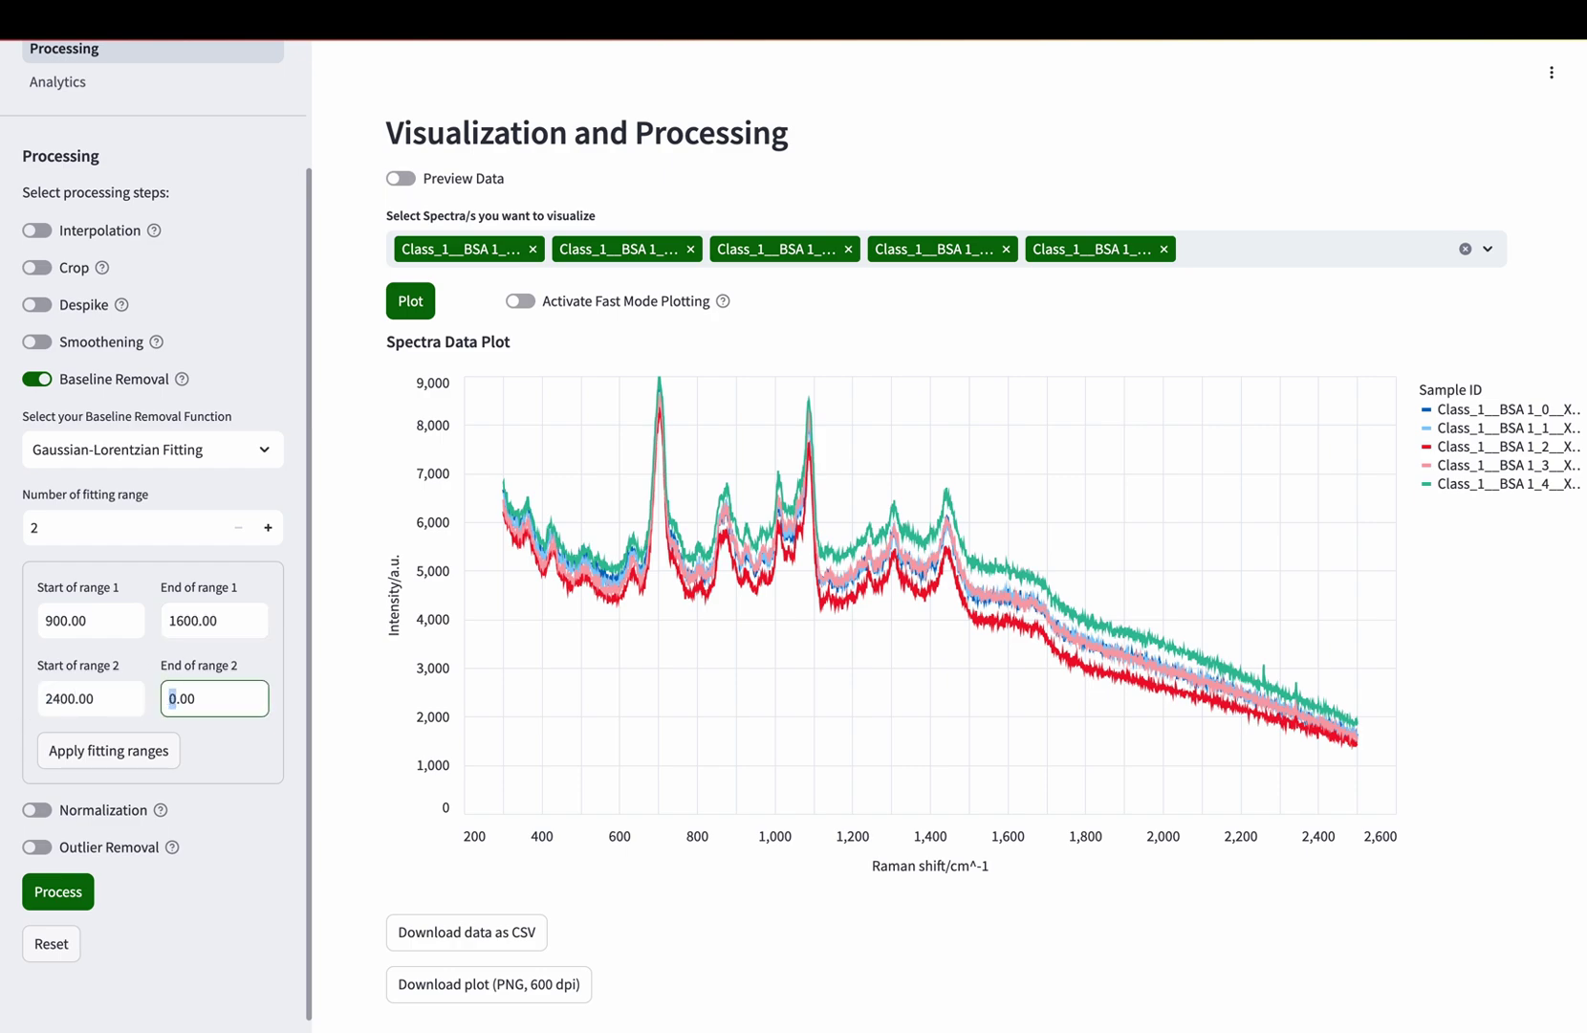
- Apply the two fitting ranges and process the spectra with the Gaussian-Lorentzian baseline removal
click(129, 750)
scroll(251, 730, down, 3)
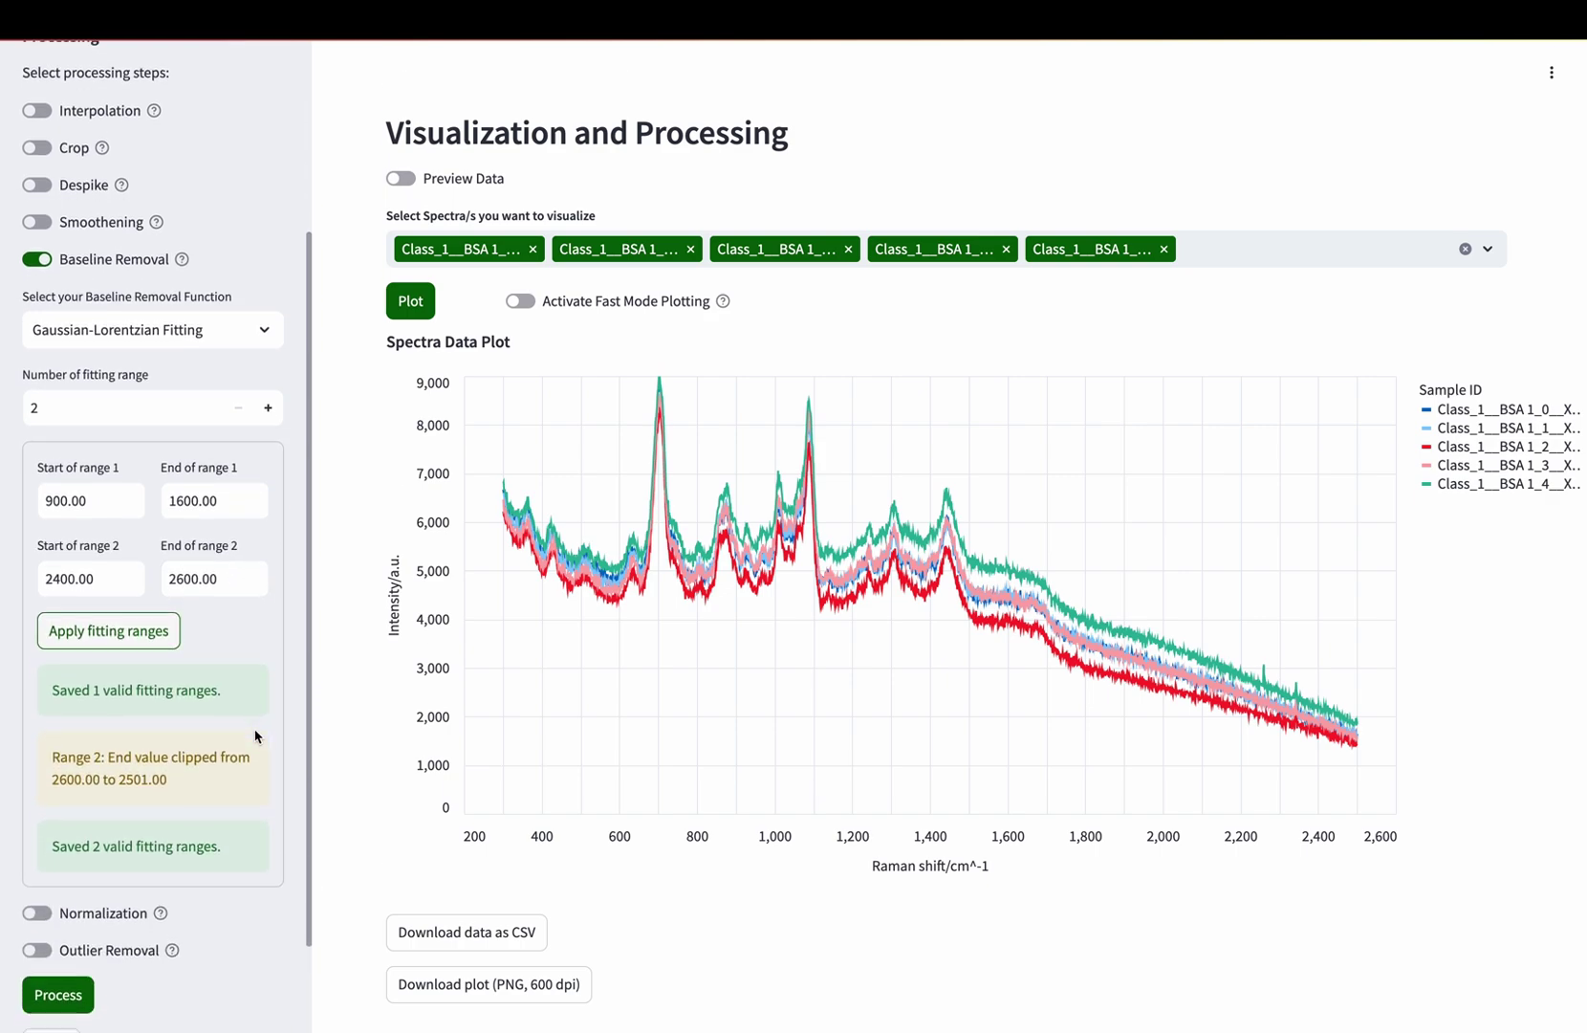
drag(194, 659, 46, 636)
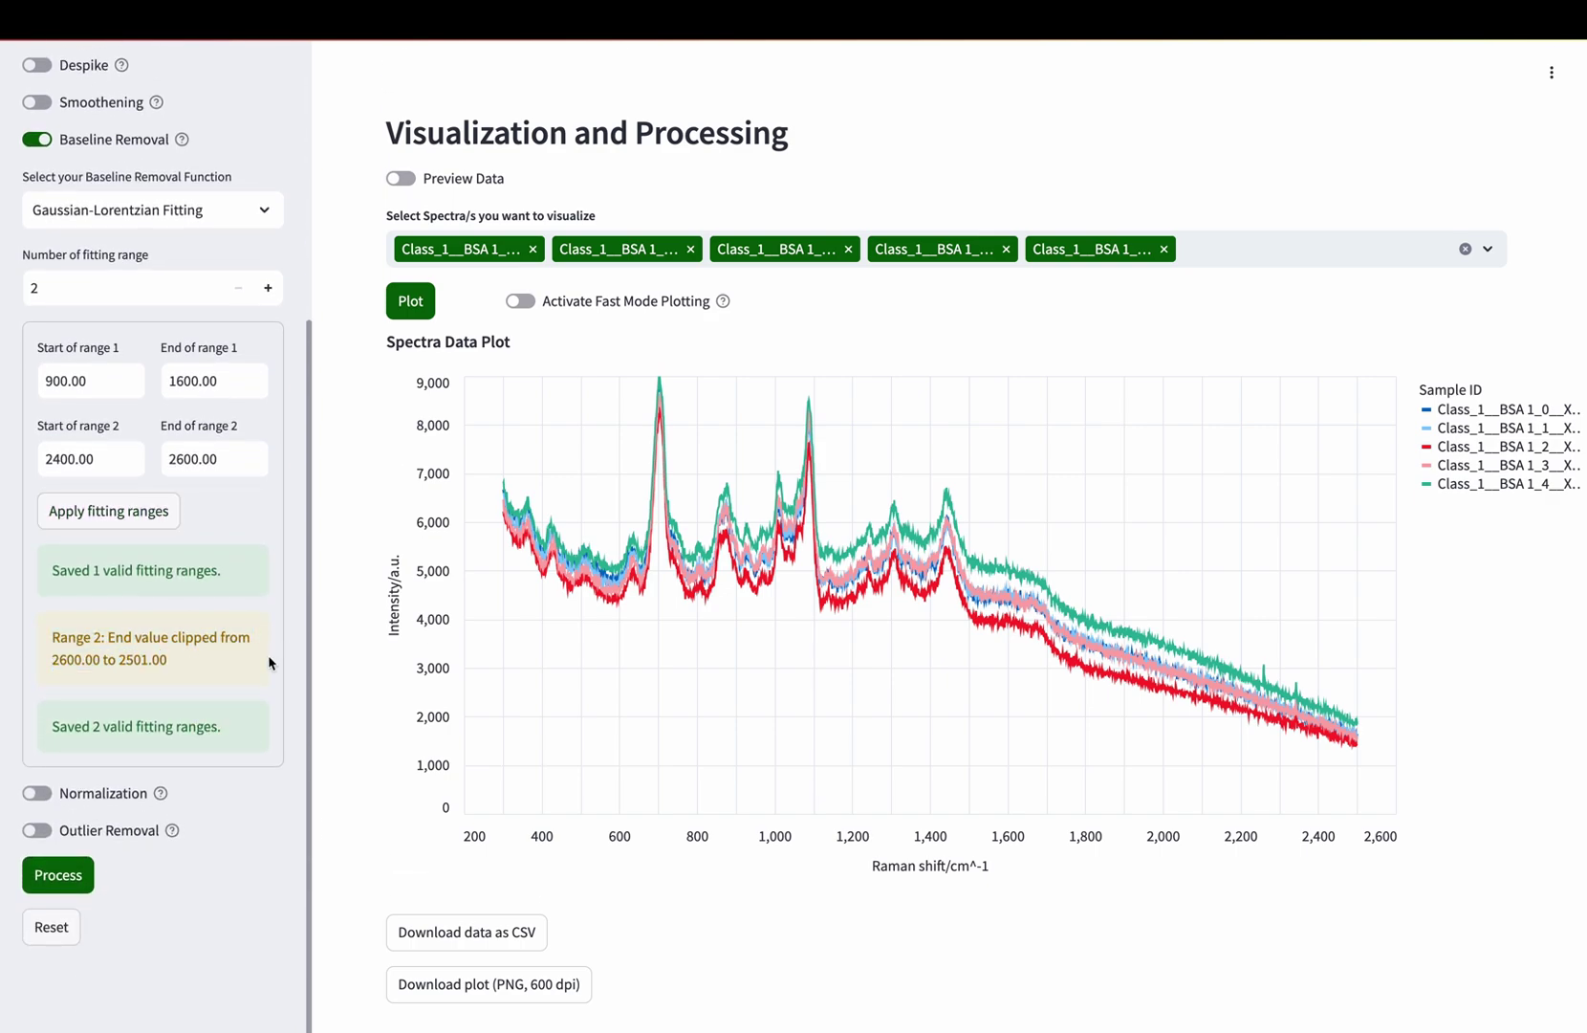
click(57, 874)
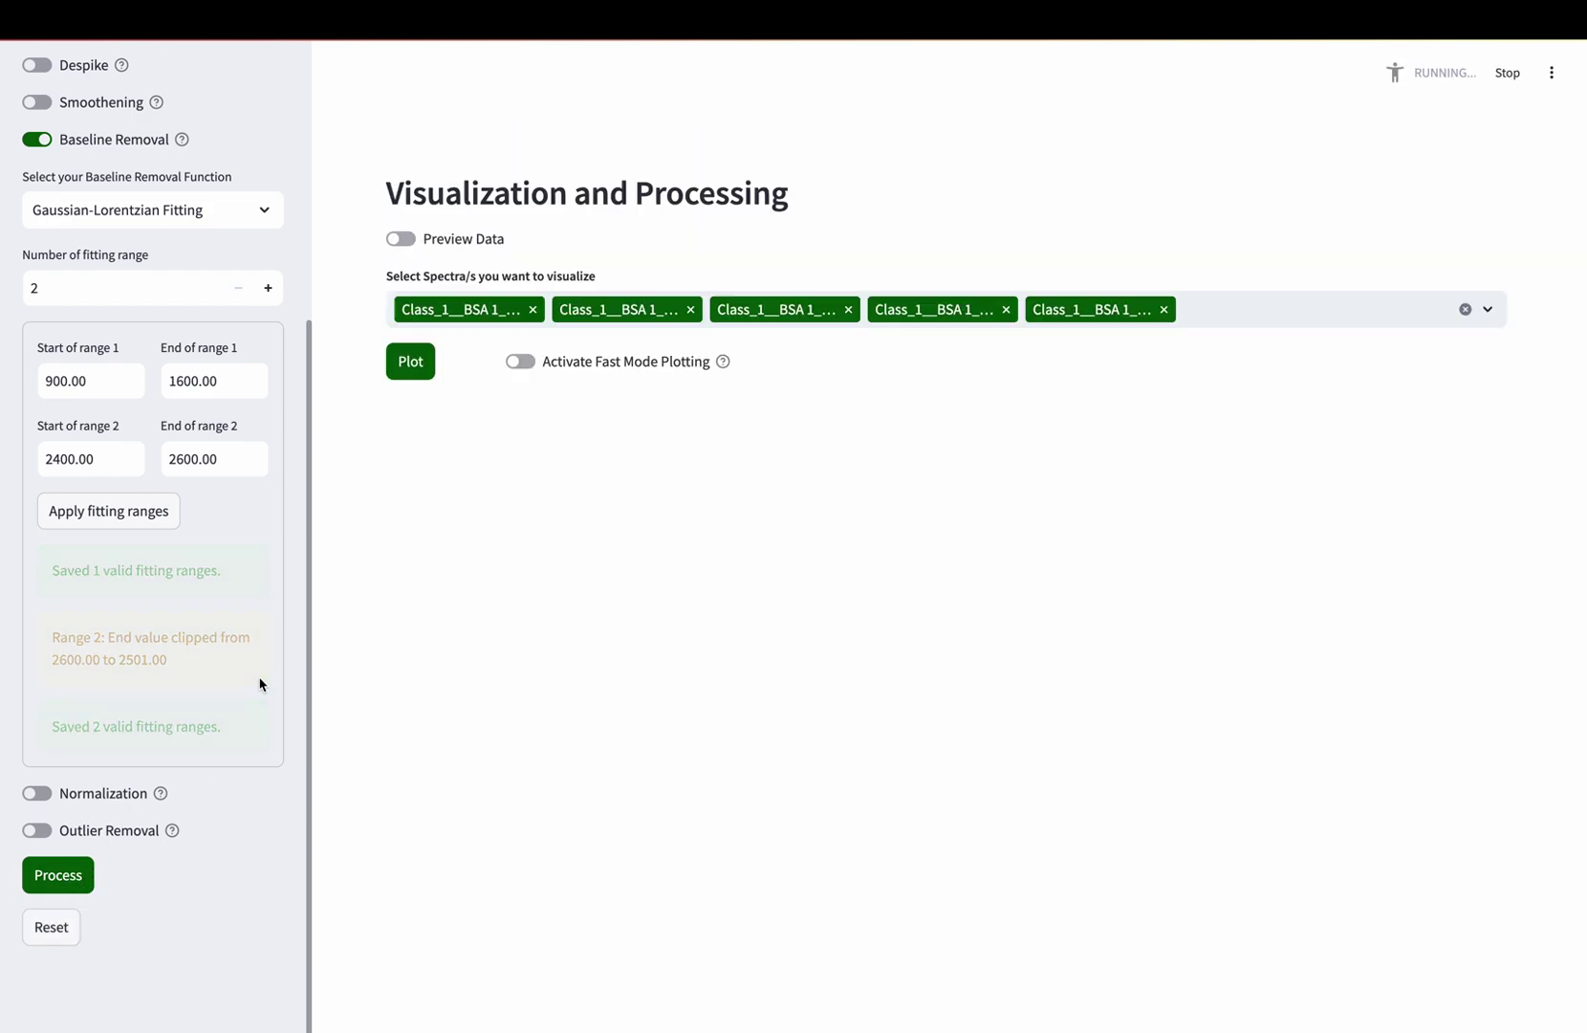
scroll(351, 597, down, 1)
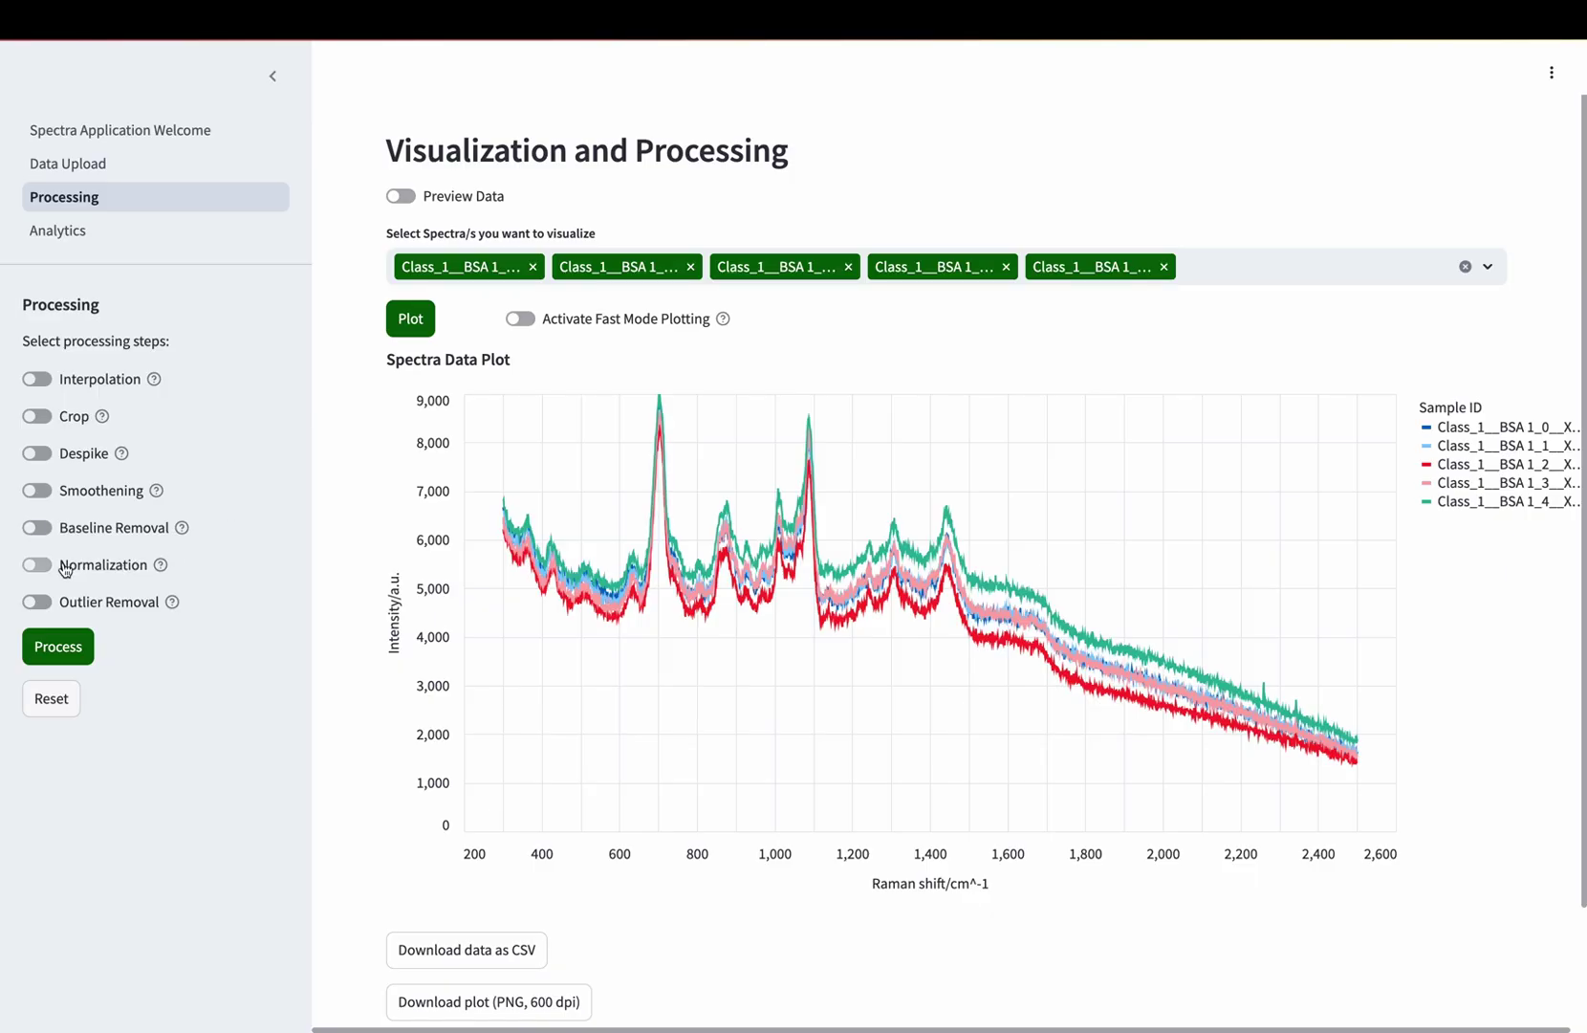
- Enable normalization with the Normalize by area function and process the spectra
click(38, 565)
click(65, 631)
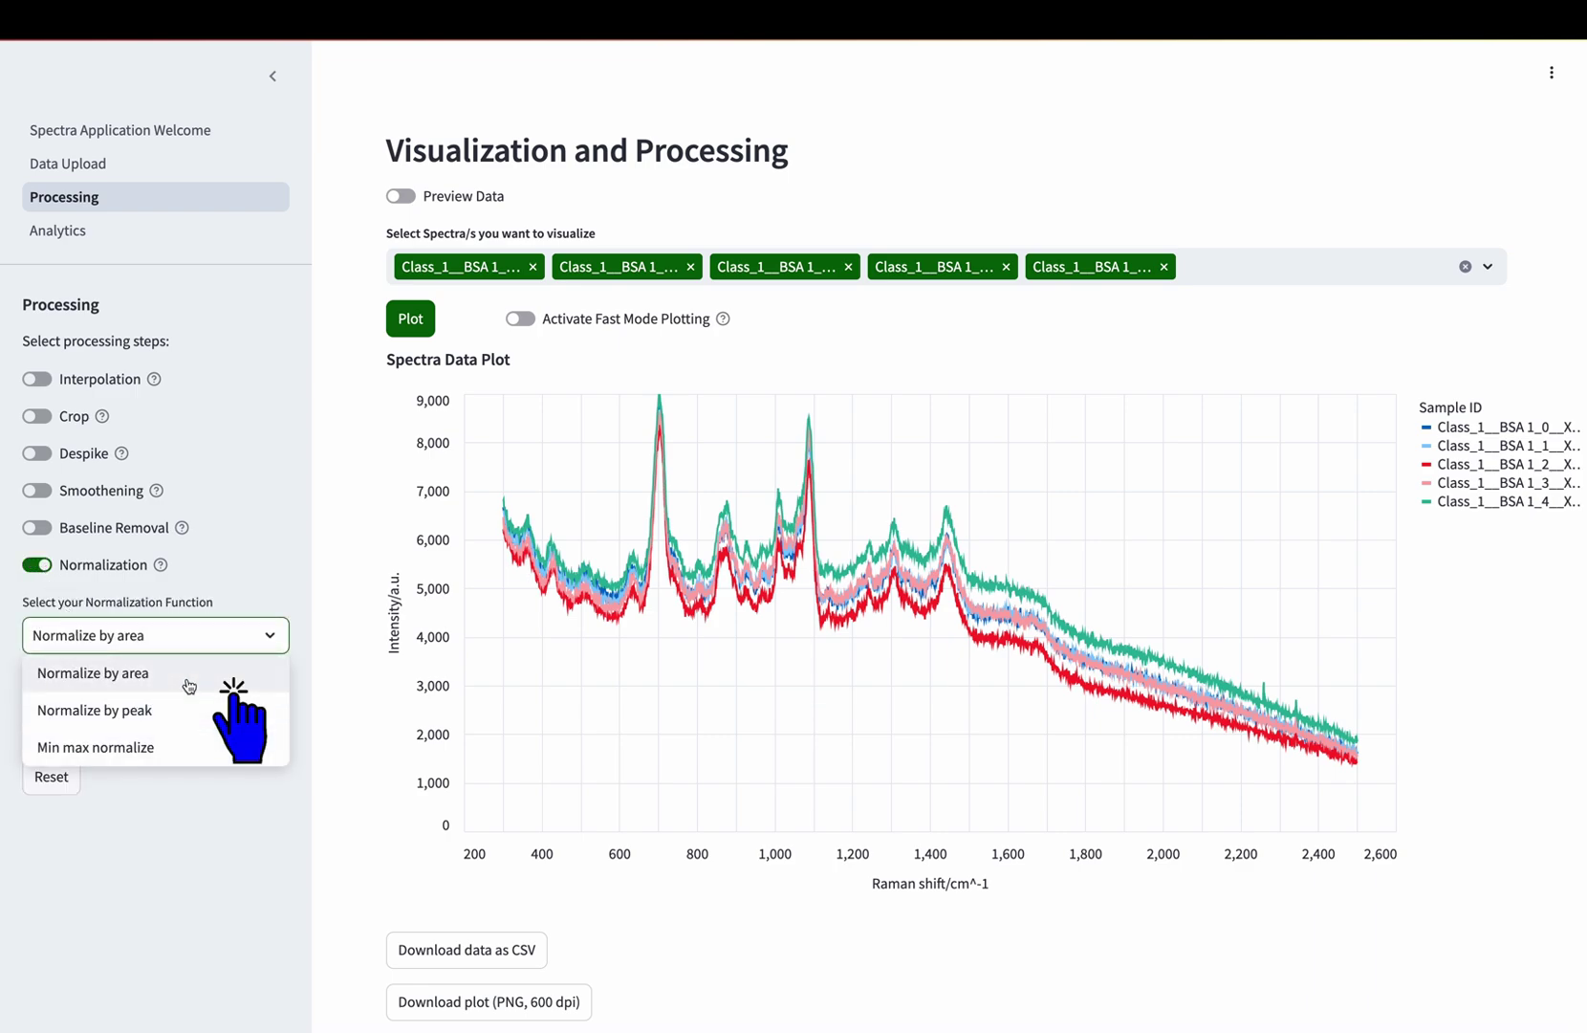
click(226, 631)
click(70, 740)
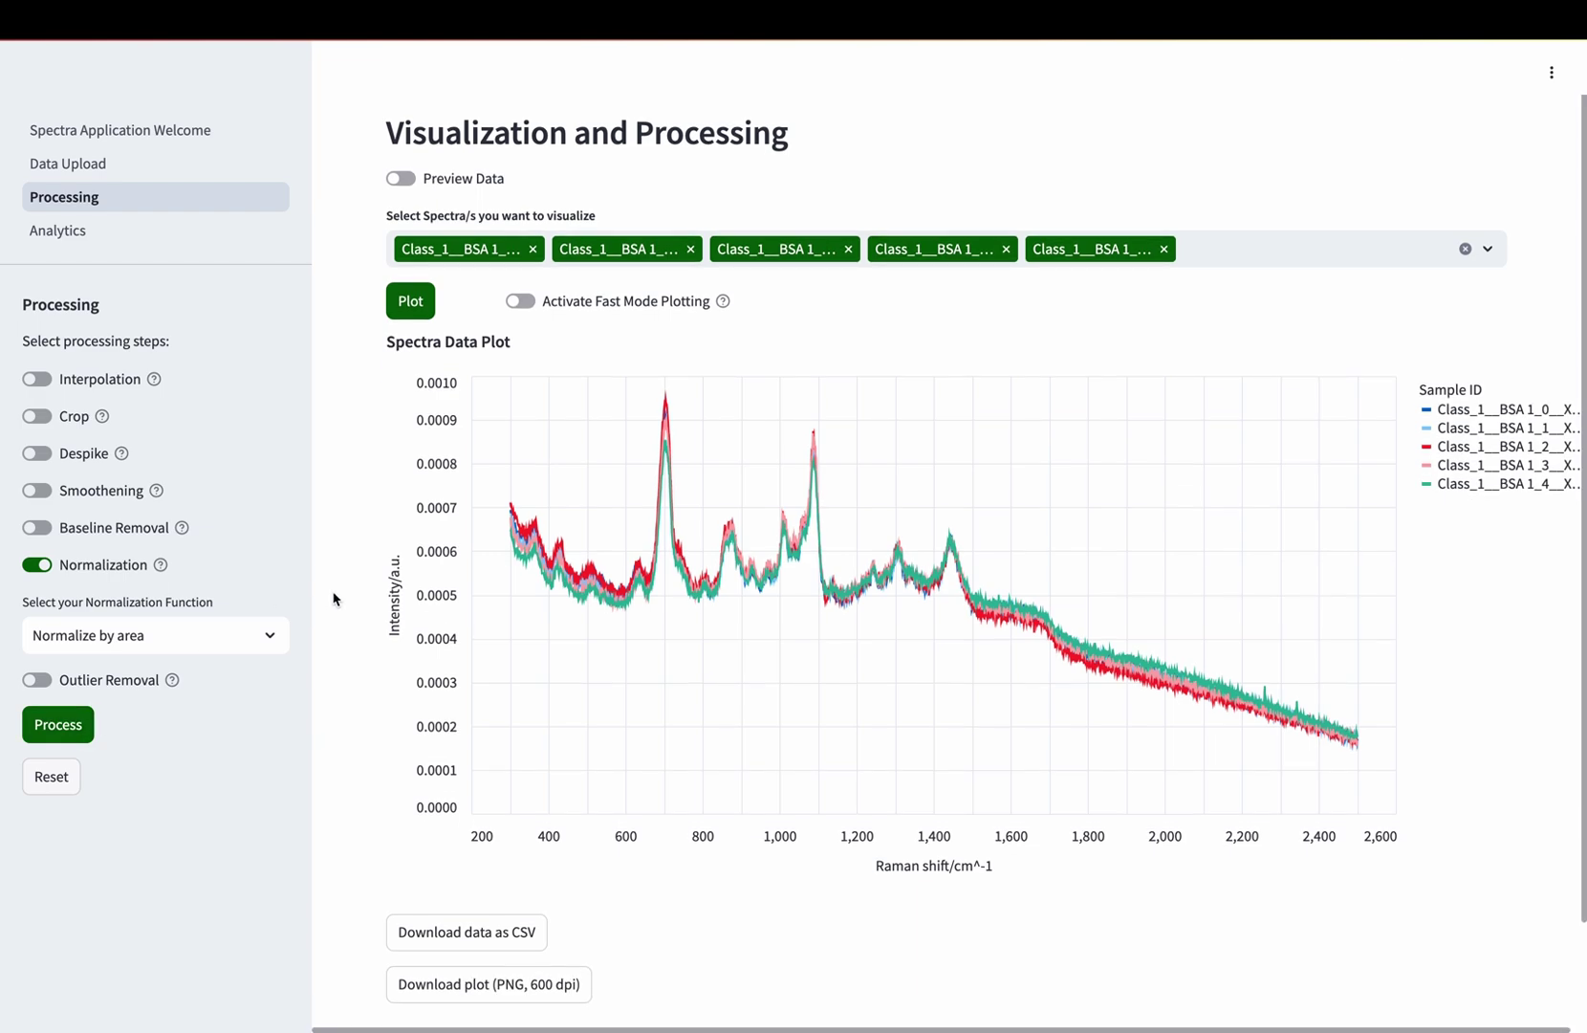
- Reset the processed spectra, then process them with the Normalize by peak function
click(68, 773)
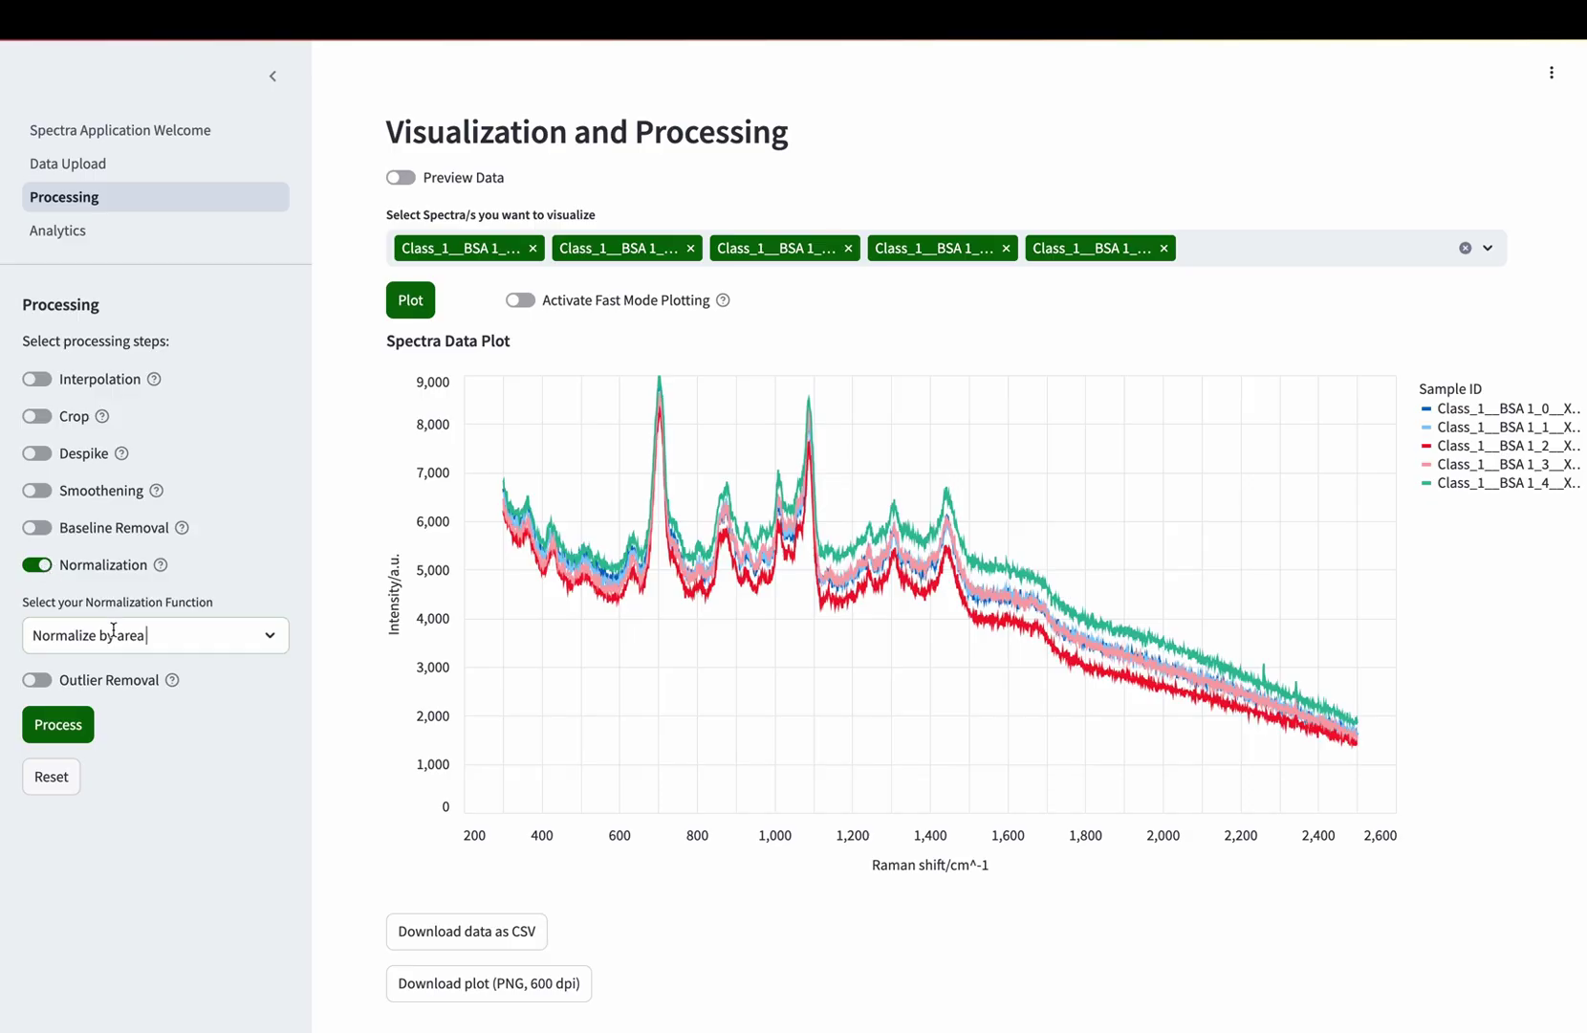
click(112, 631)
click(108, 709)
click(80, 732)
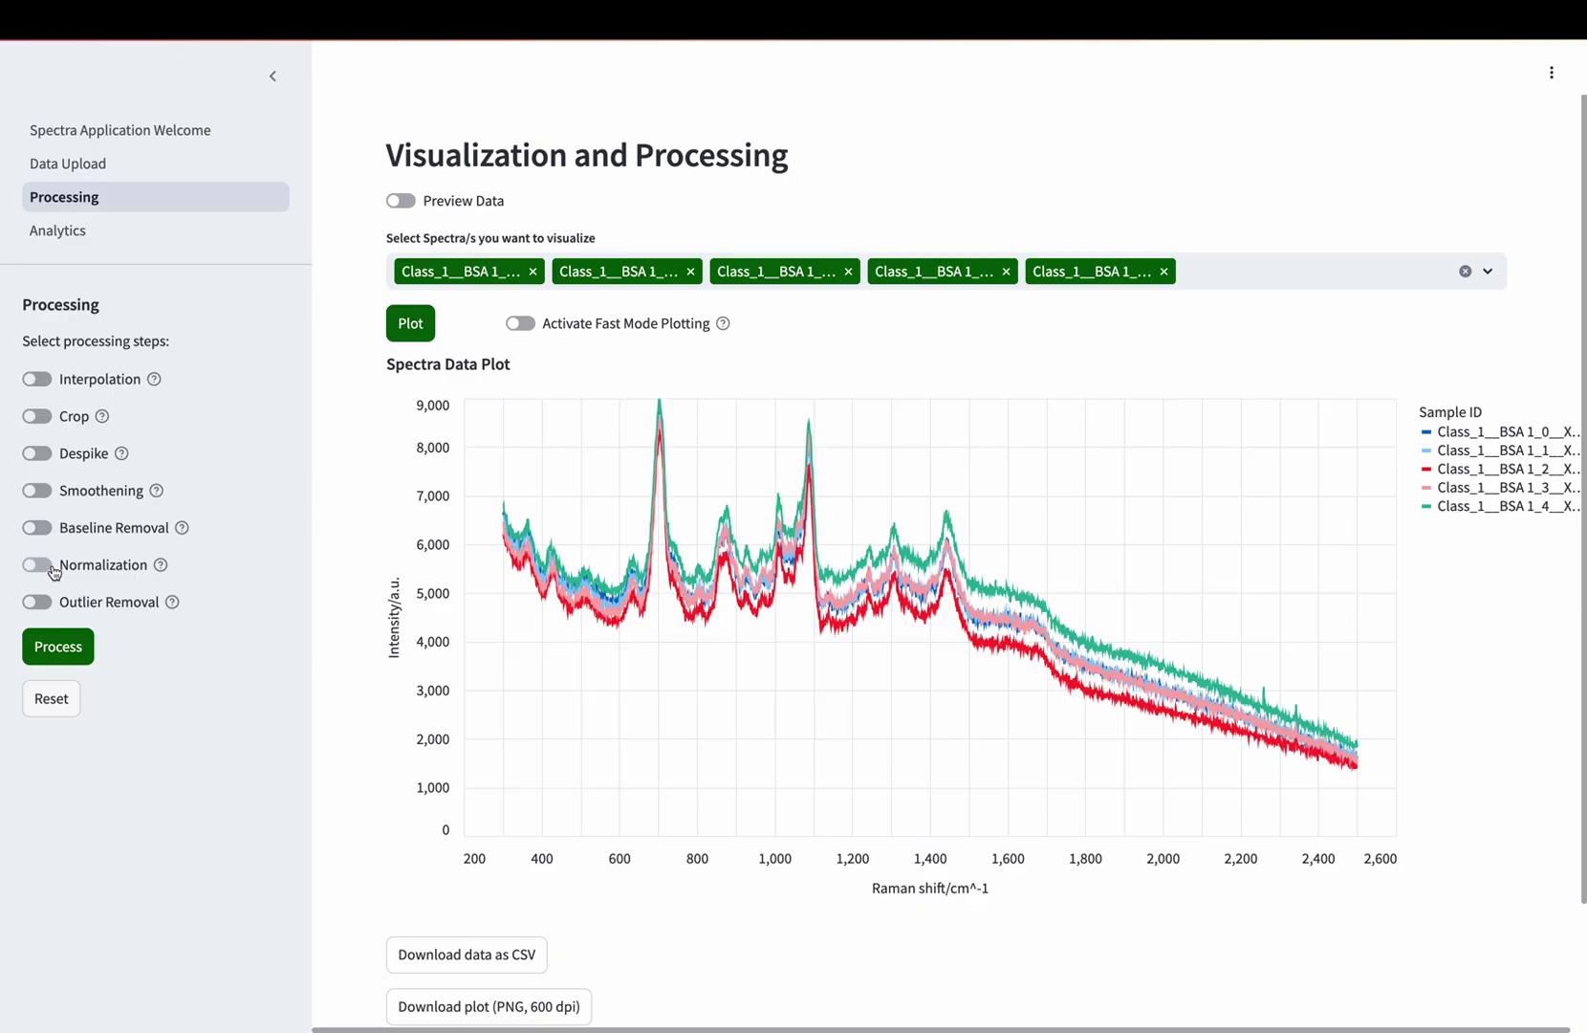
- Enable normalization with the Min max normalize function and process the spectra
click(37, 565)
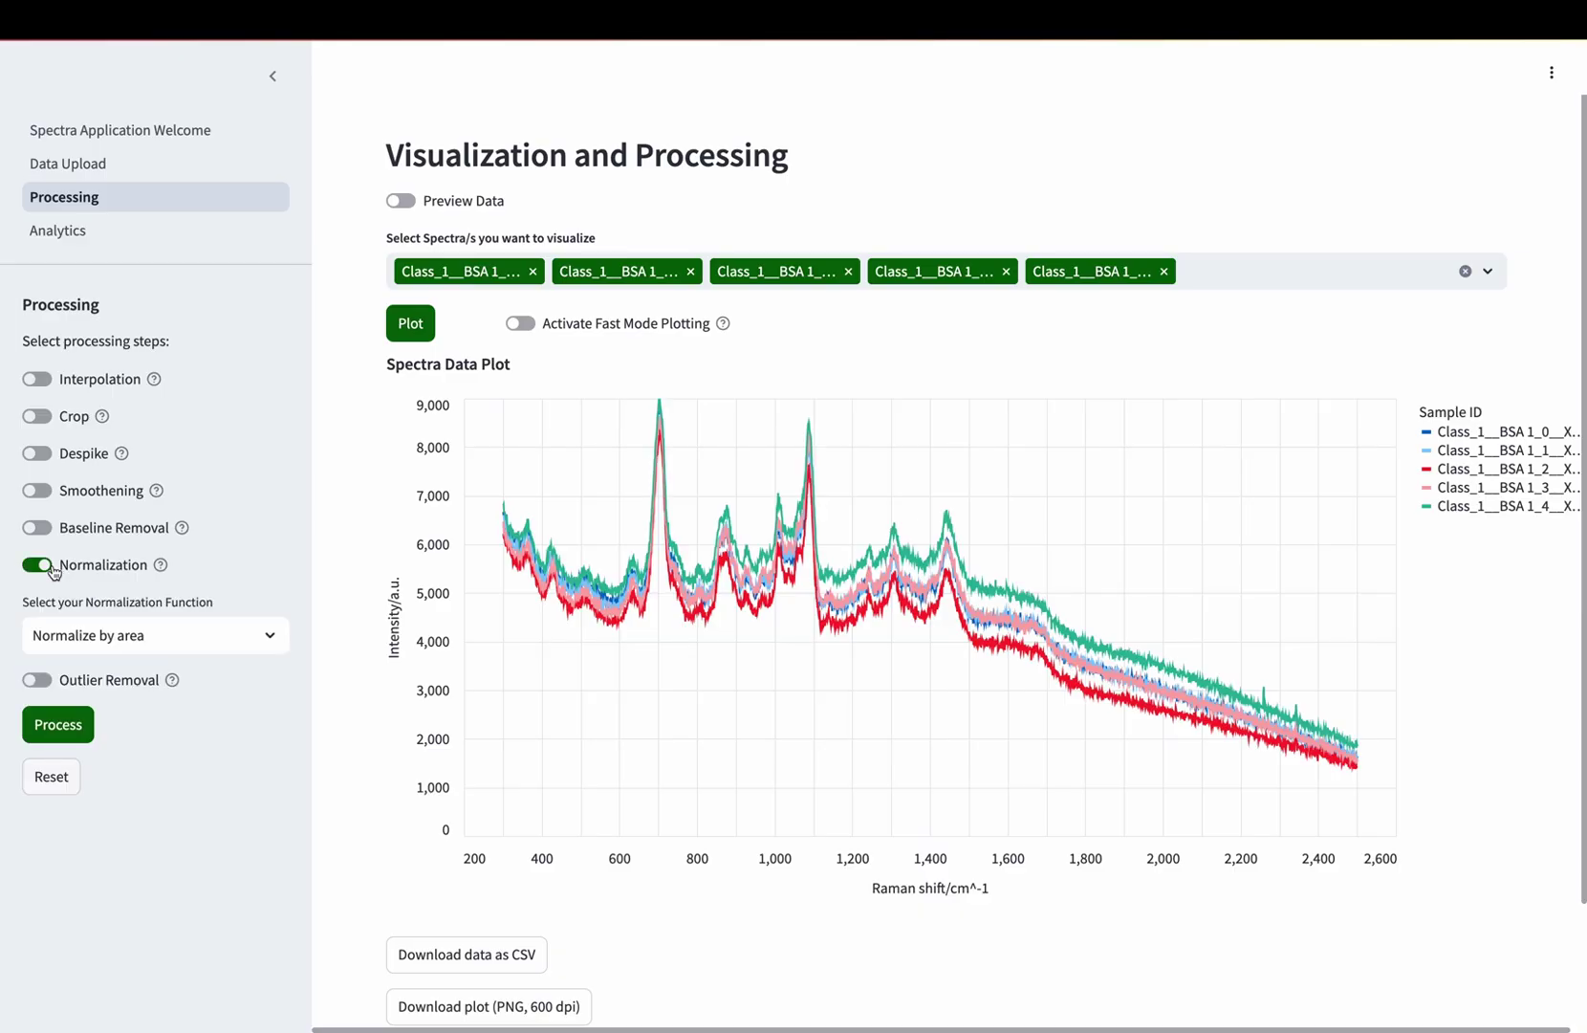
click(98, 631)
click(92, 750)
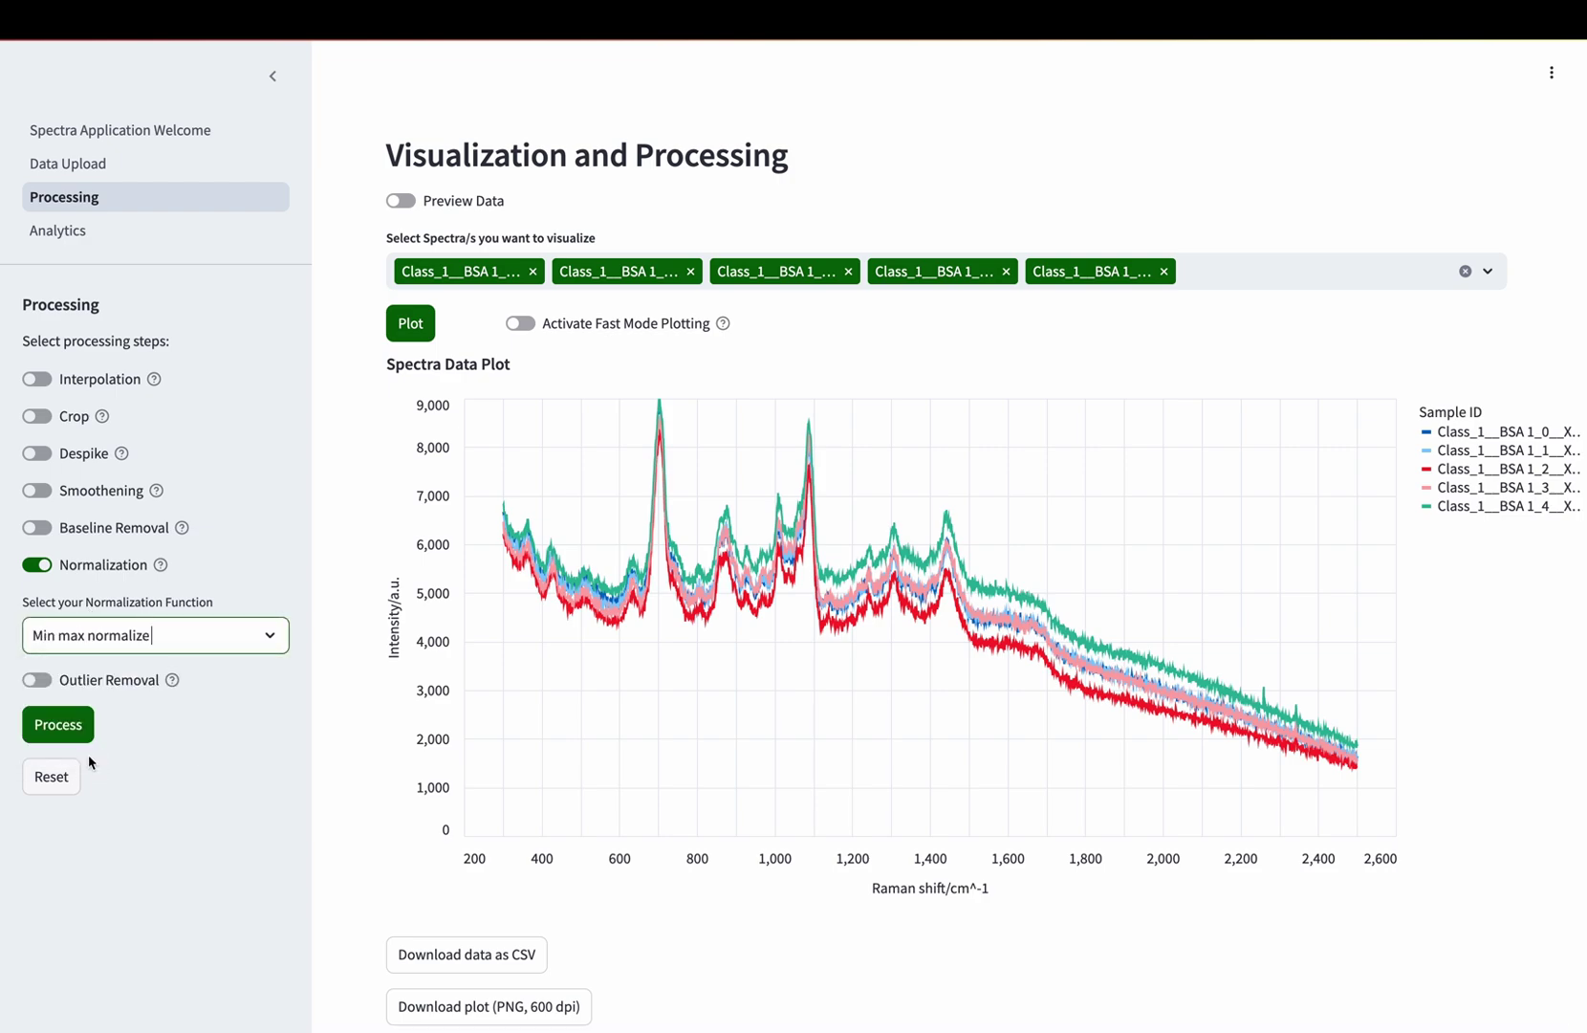
click(81, 736)
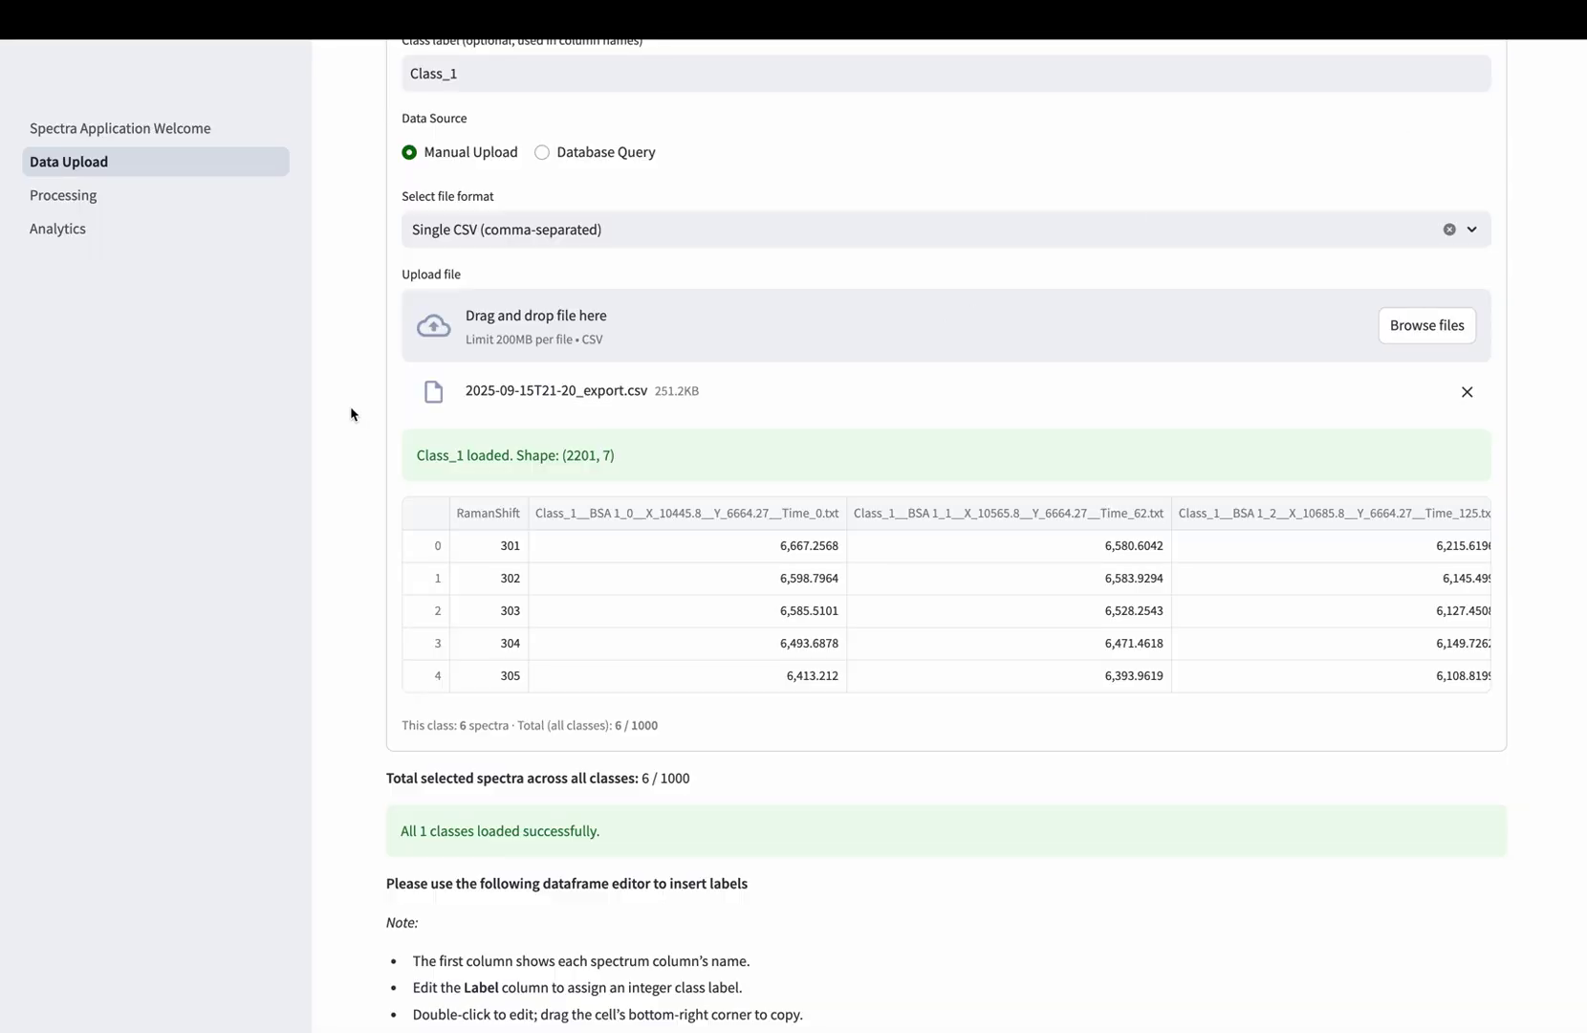
- Review the uploaded 2025-09-15T21-20_export.csv data, continue to its processing page and plot all six spectra
scroll(350, 410, down, 3)
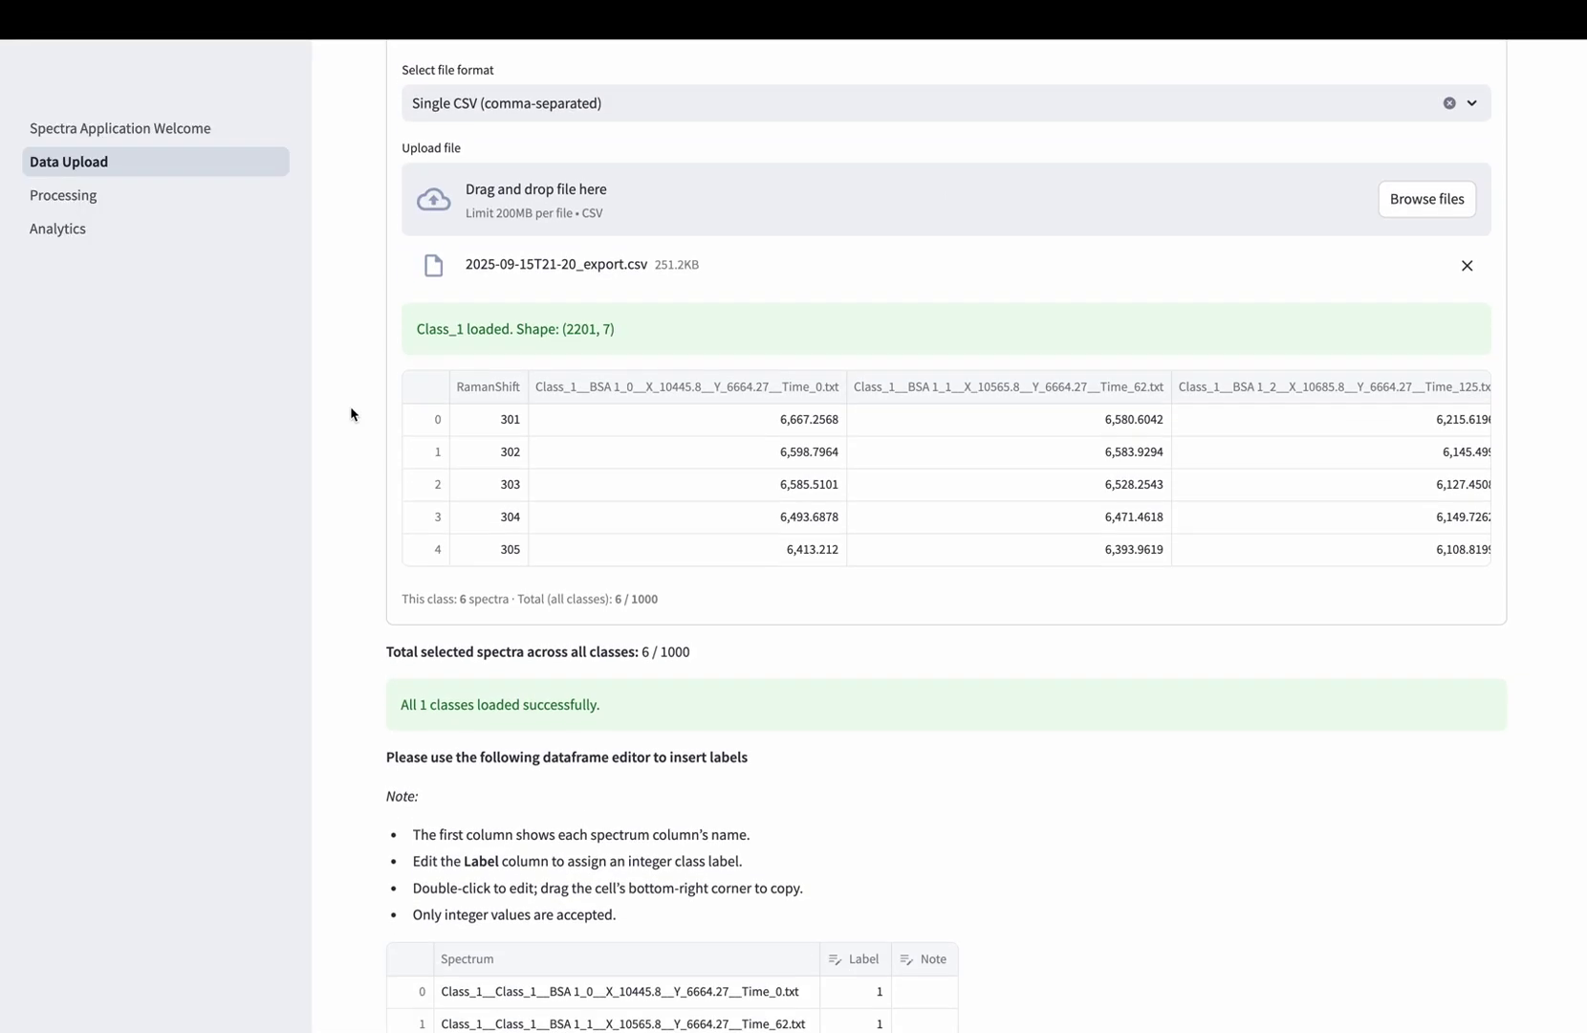
scroll(351, 413, down, 8)
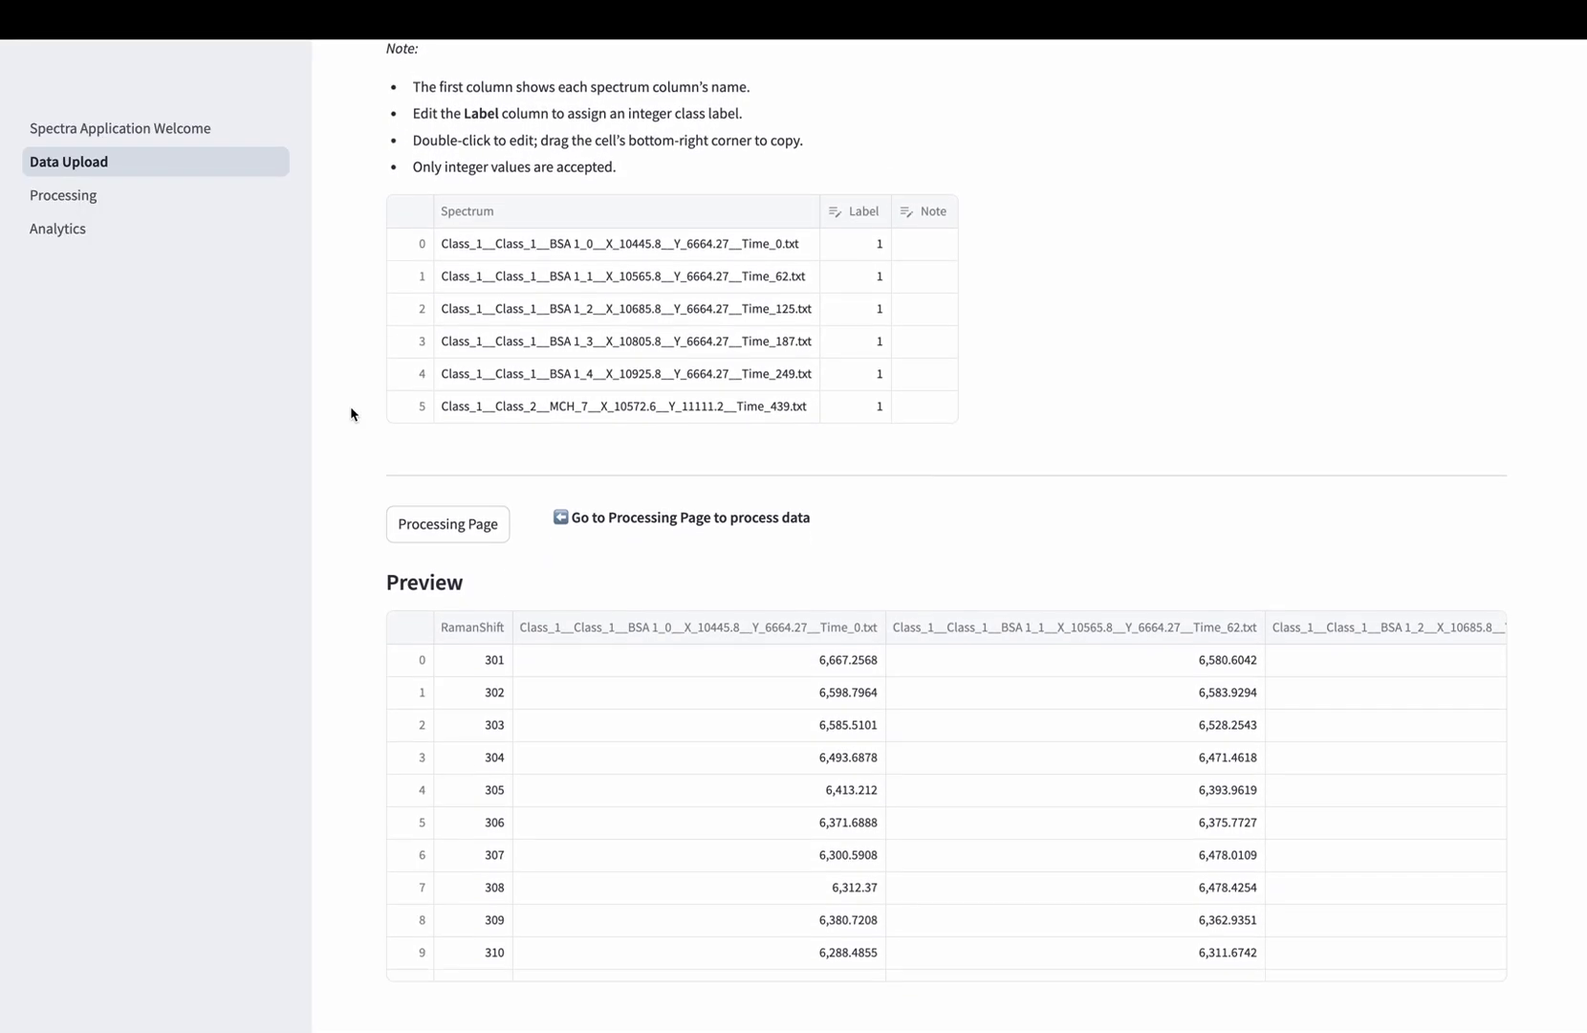
scroll(350, 413, down, 1)
click(420, 432)
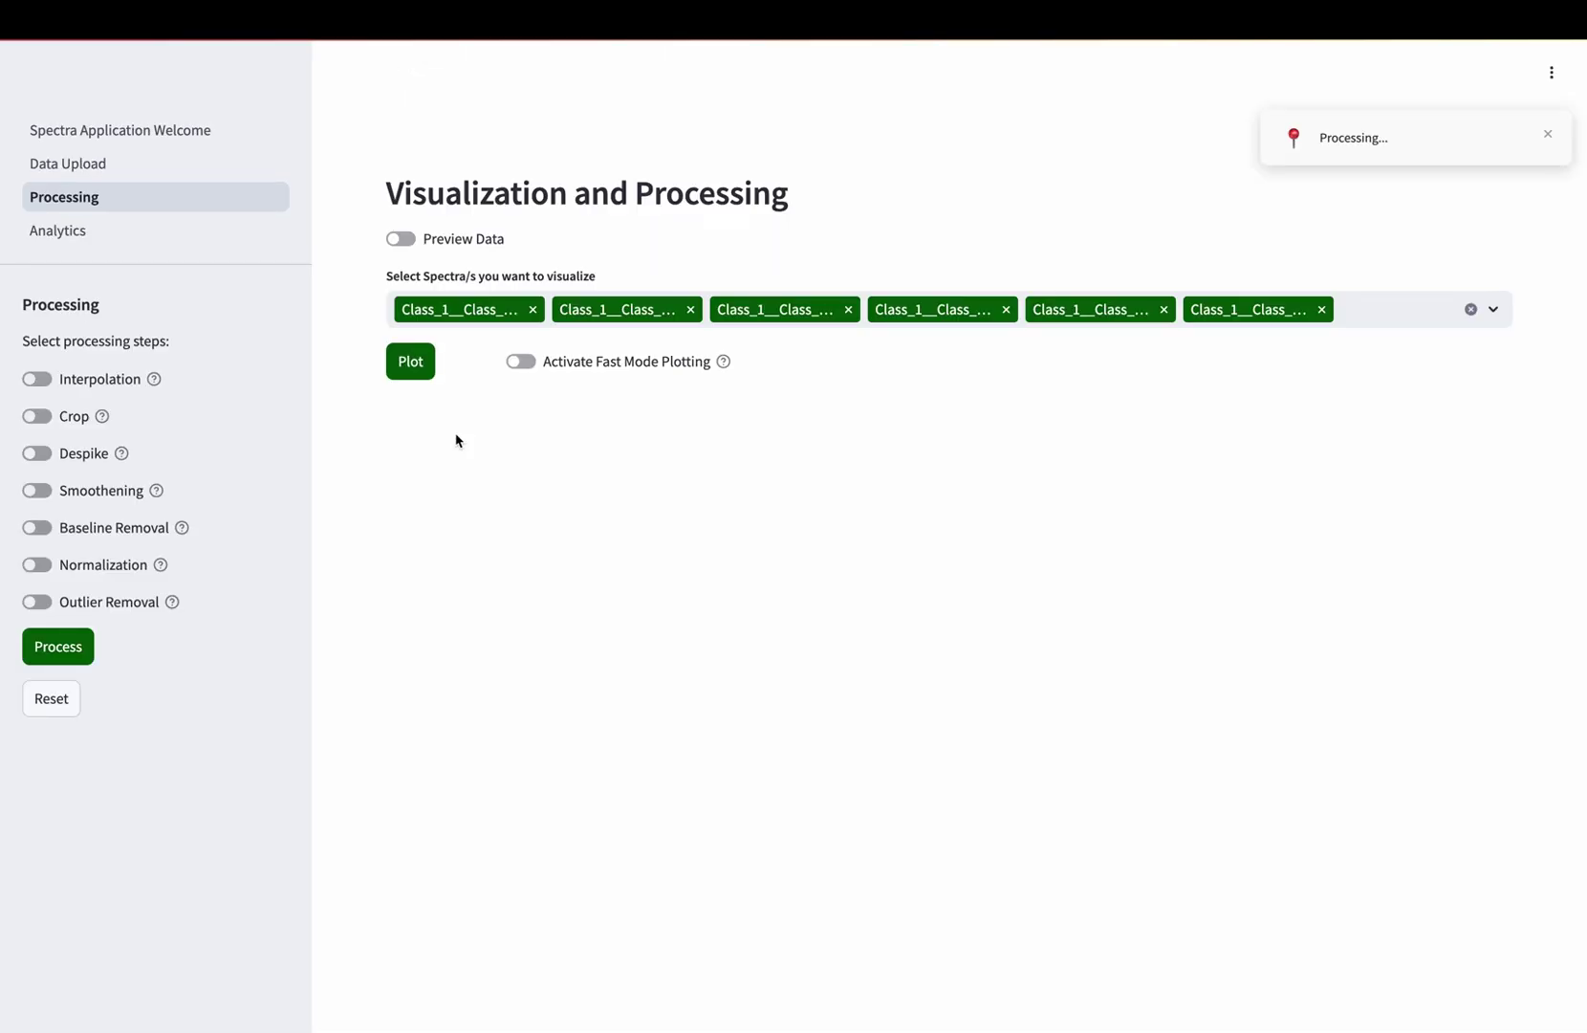
click(411, 371)
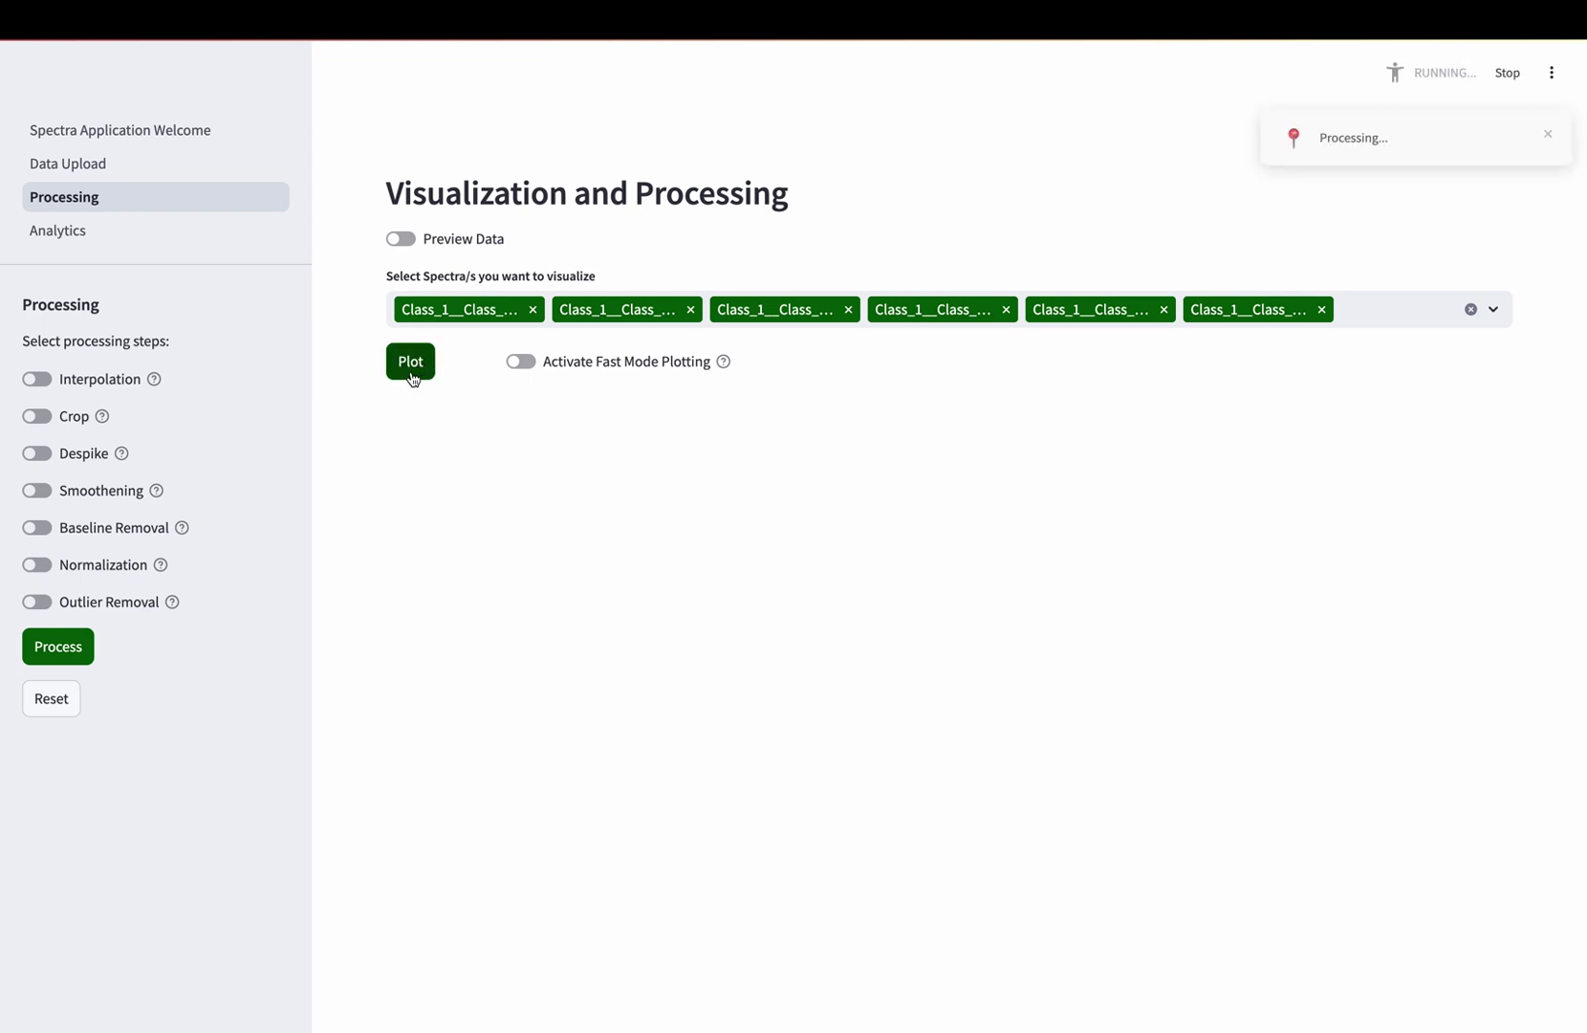
scroll(332, 358, down, 2)
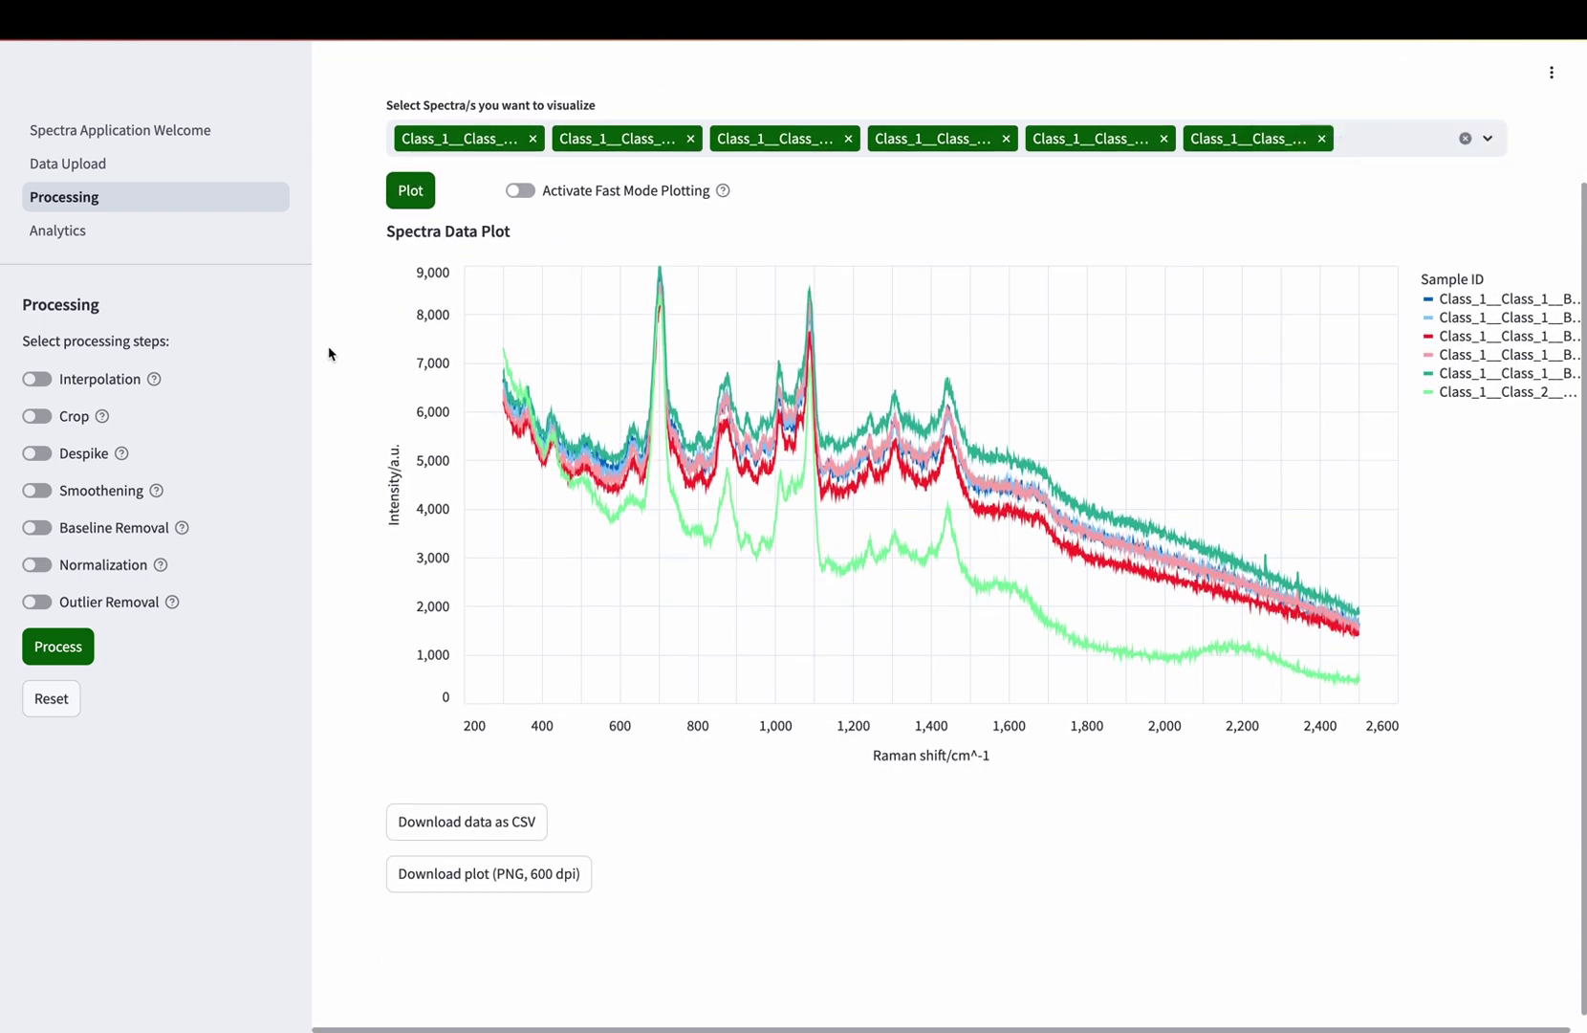
- Enable outlier removal at its default thresholds, process the spectra and check the removed-spectra table
click(37, 601)
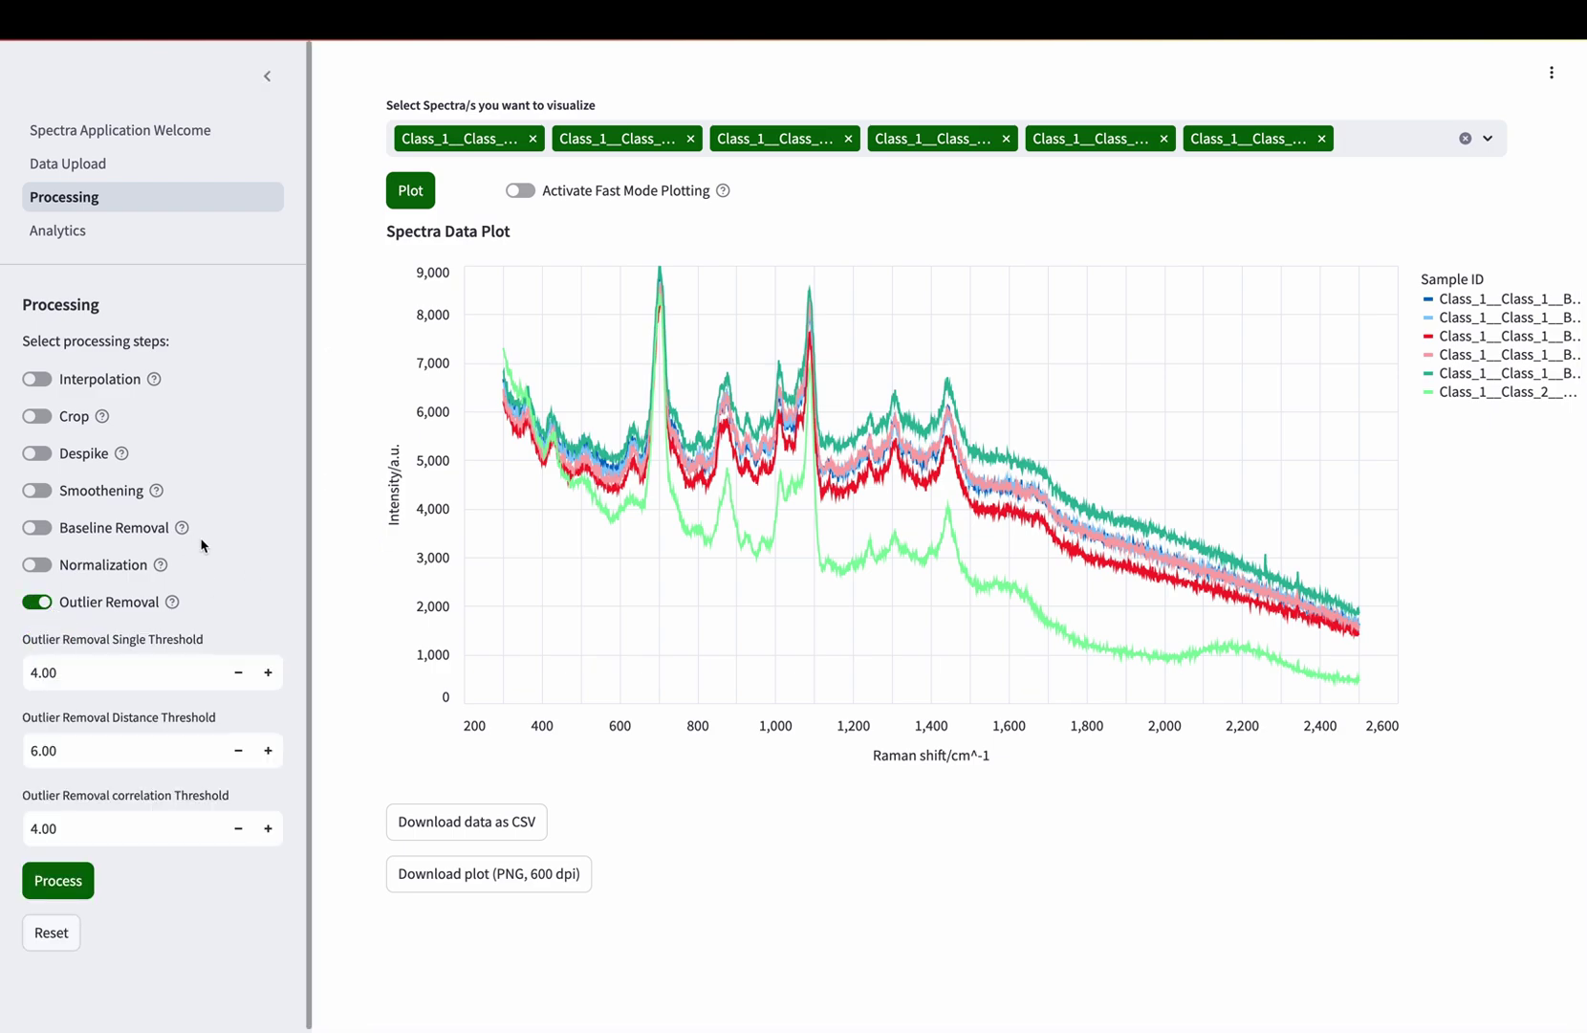
click(76, 881)
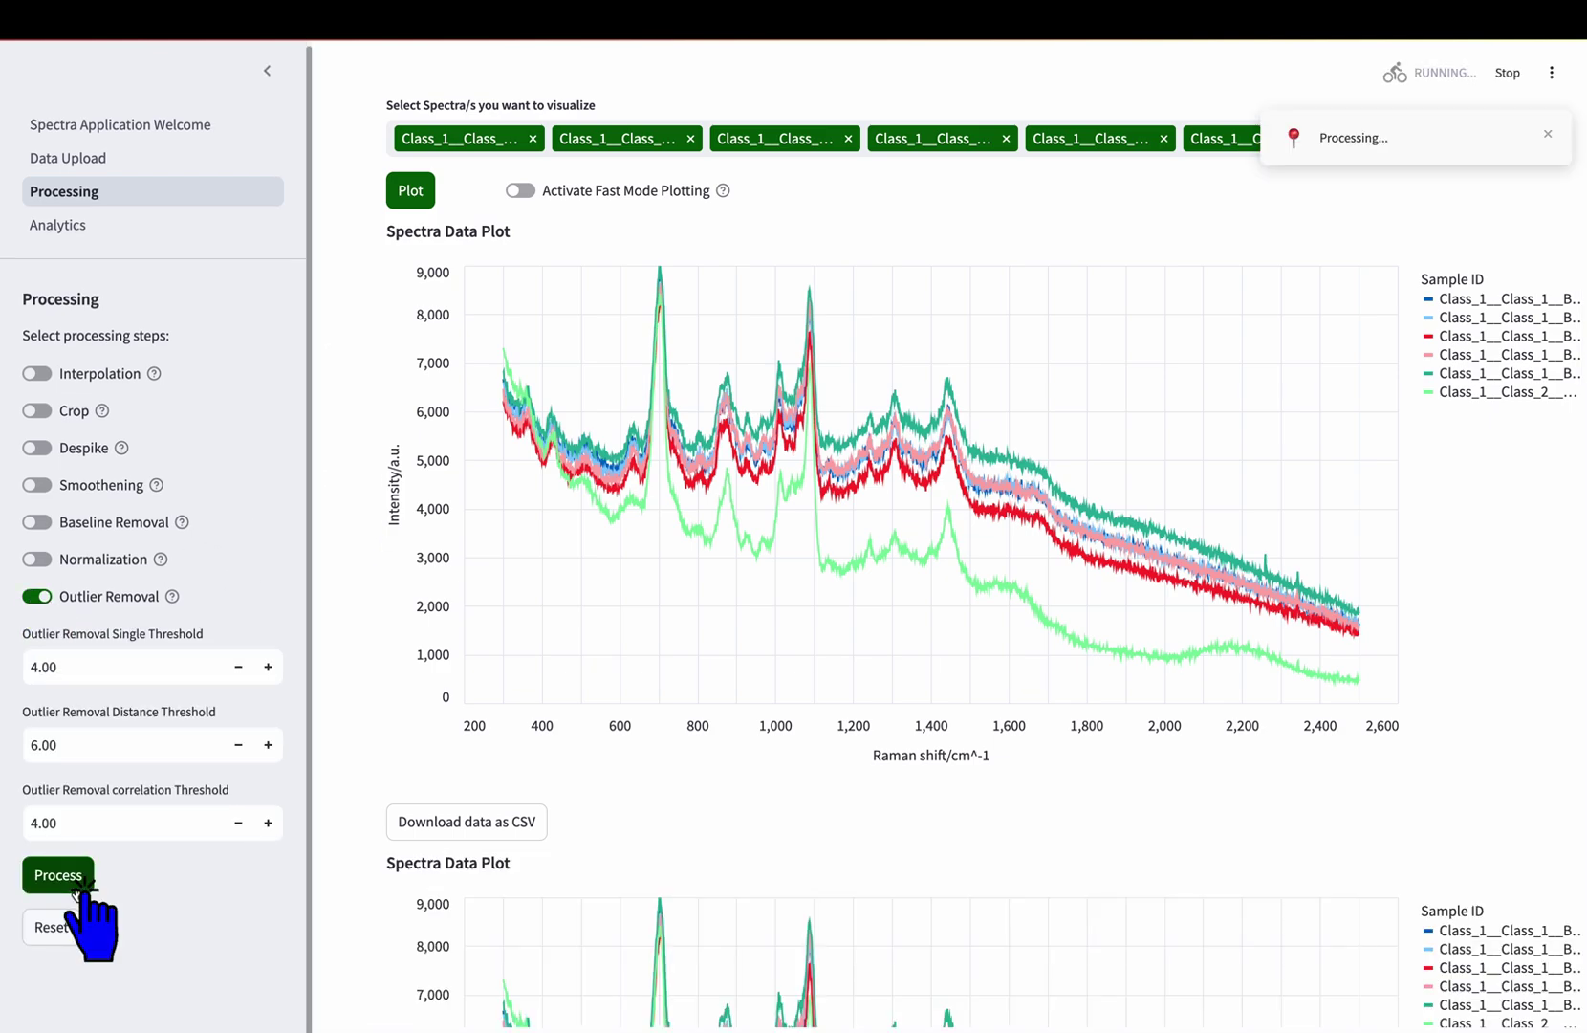
scroll(355, 663, down, 1)
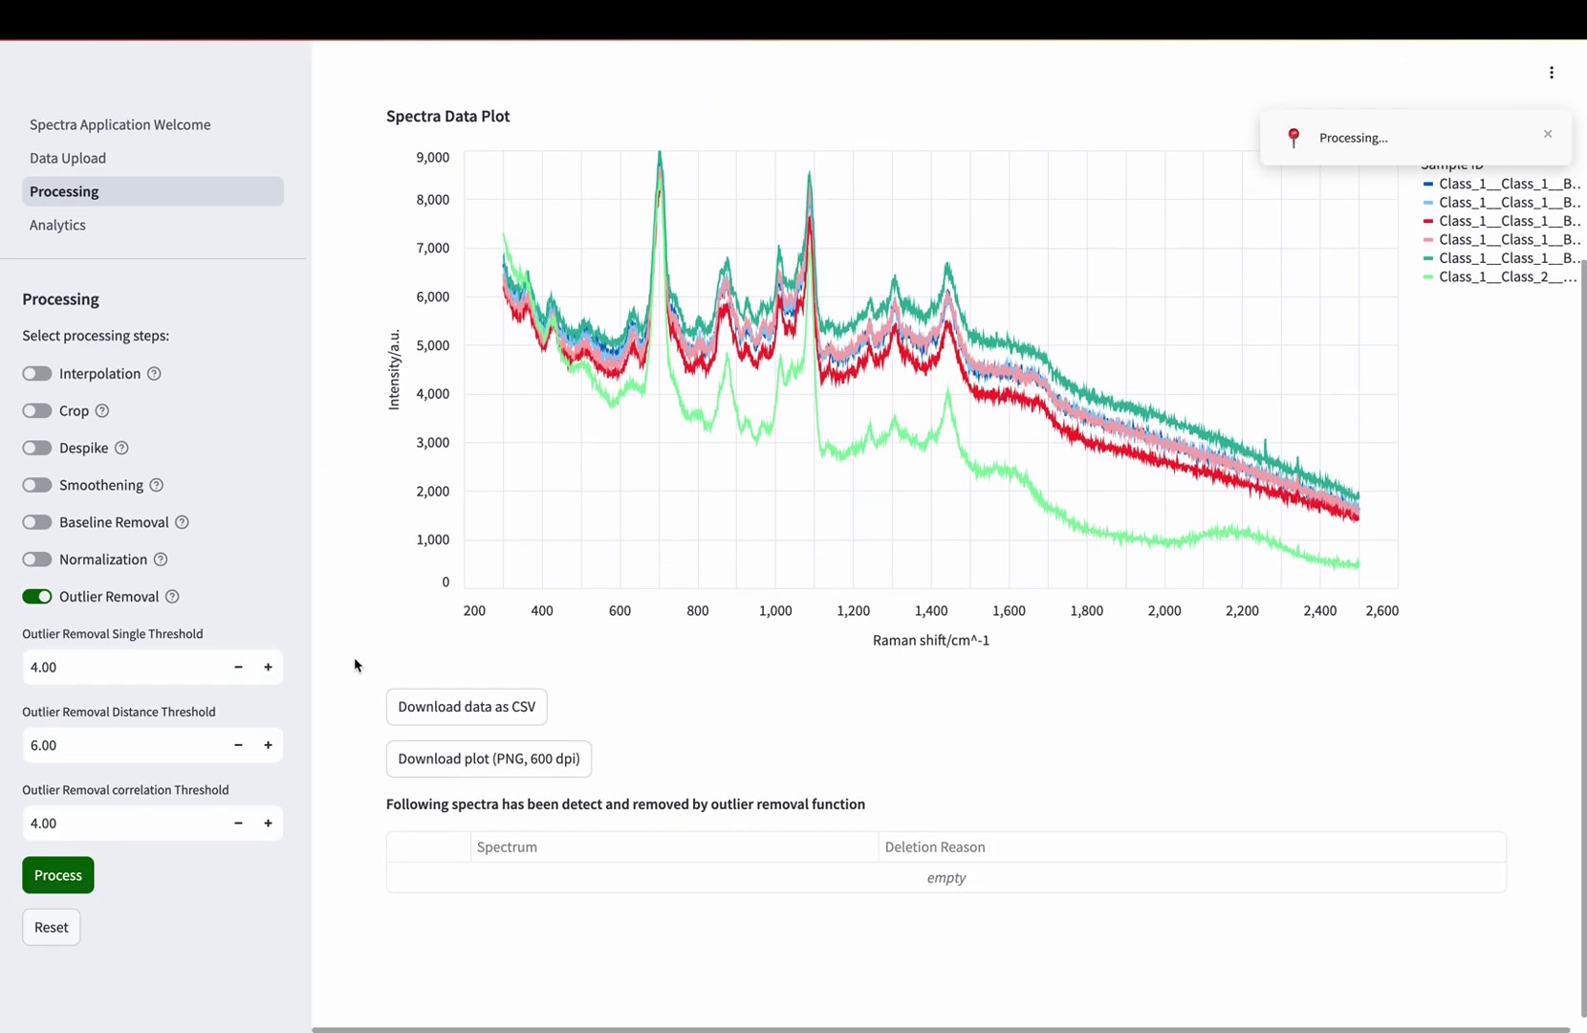
scroll(354, 664, up, 2)
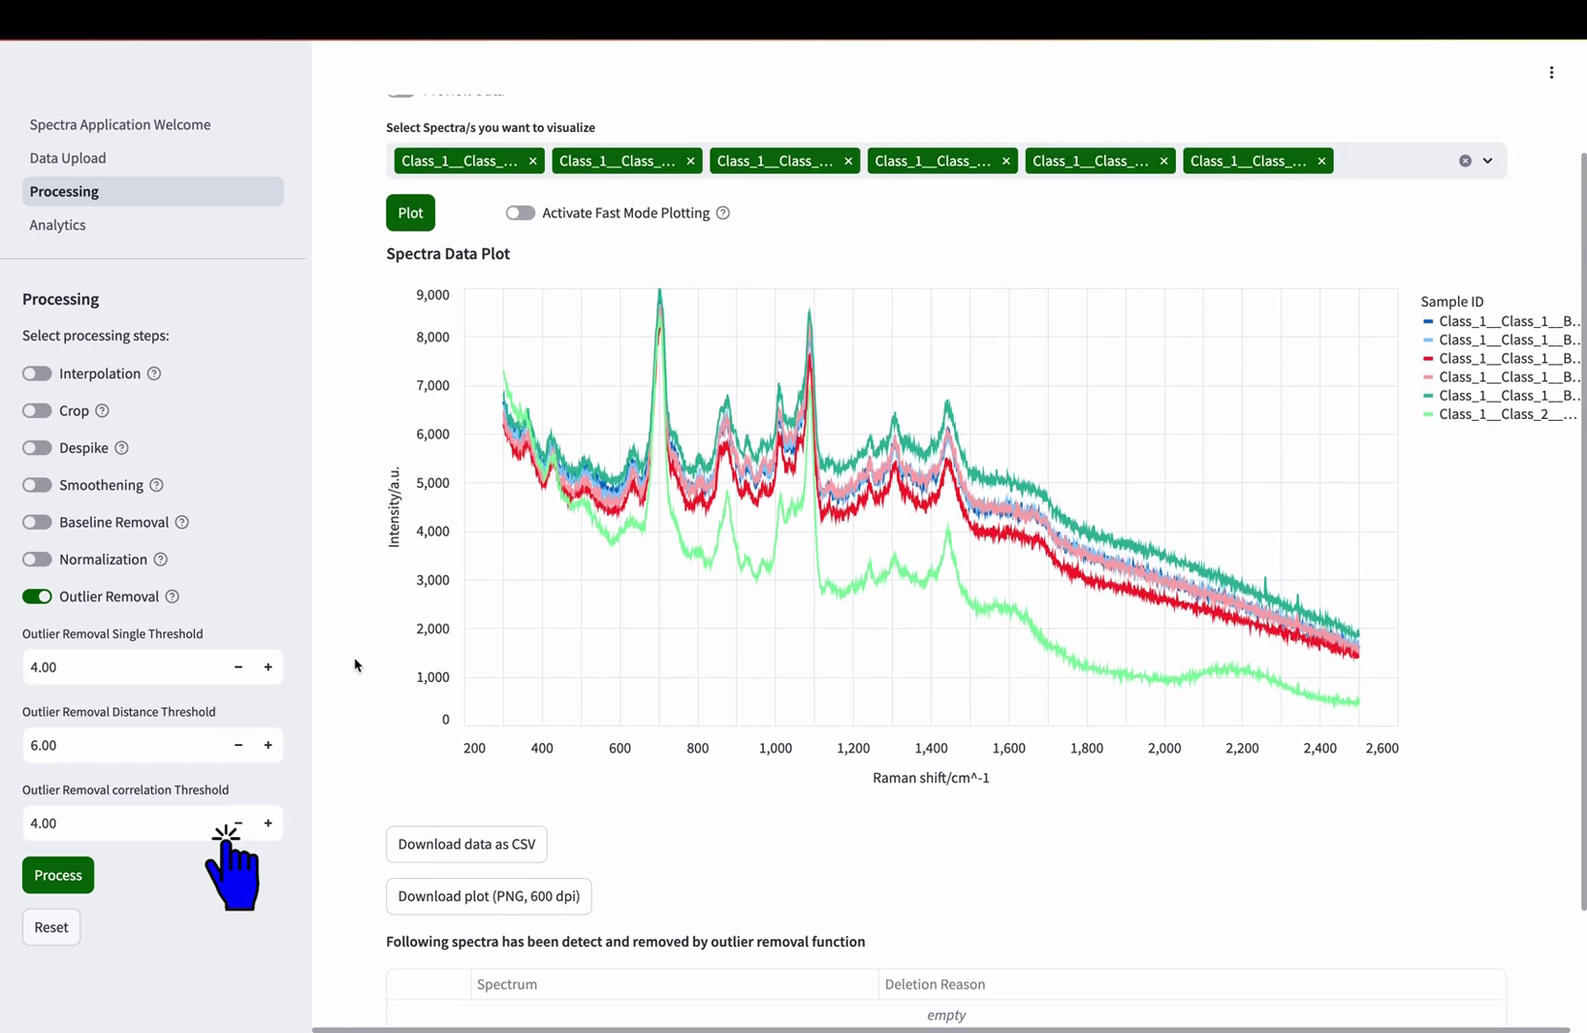
scroll(355, 663, down, 1)
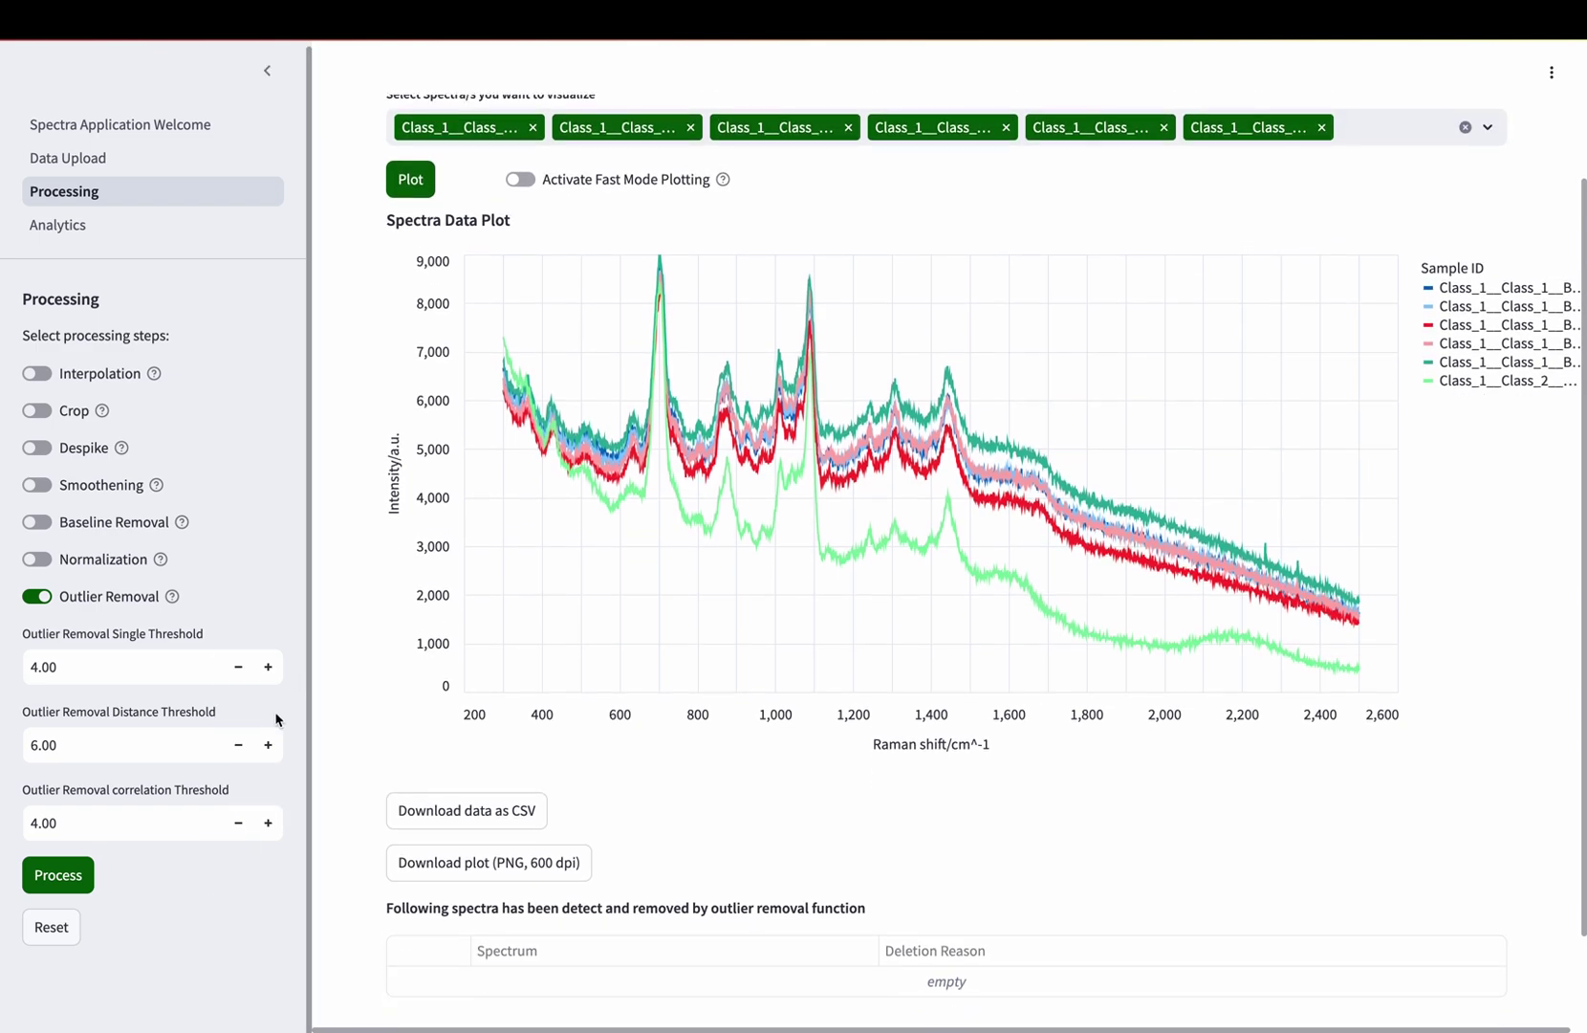
- Process outlier removal with distance threshold 1.7 and correlation threshold 6, and inspect the entry in the removed-spectra table
drag(143, 744, 0, 744)
text(1.7)
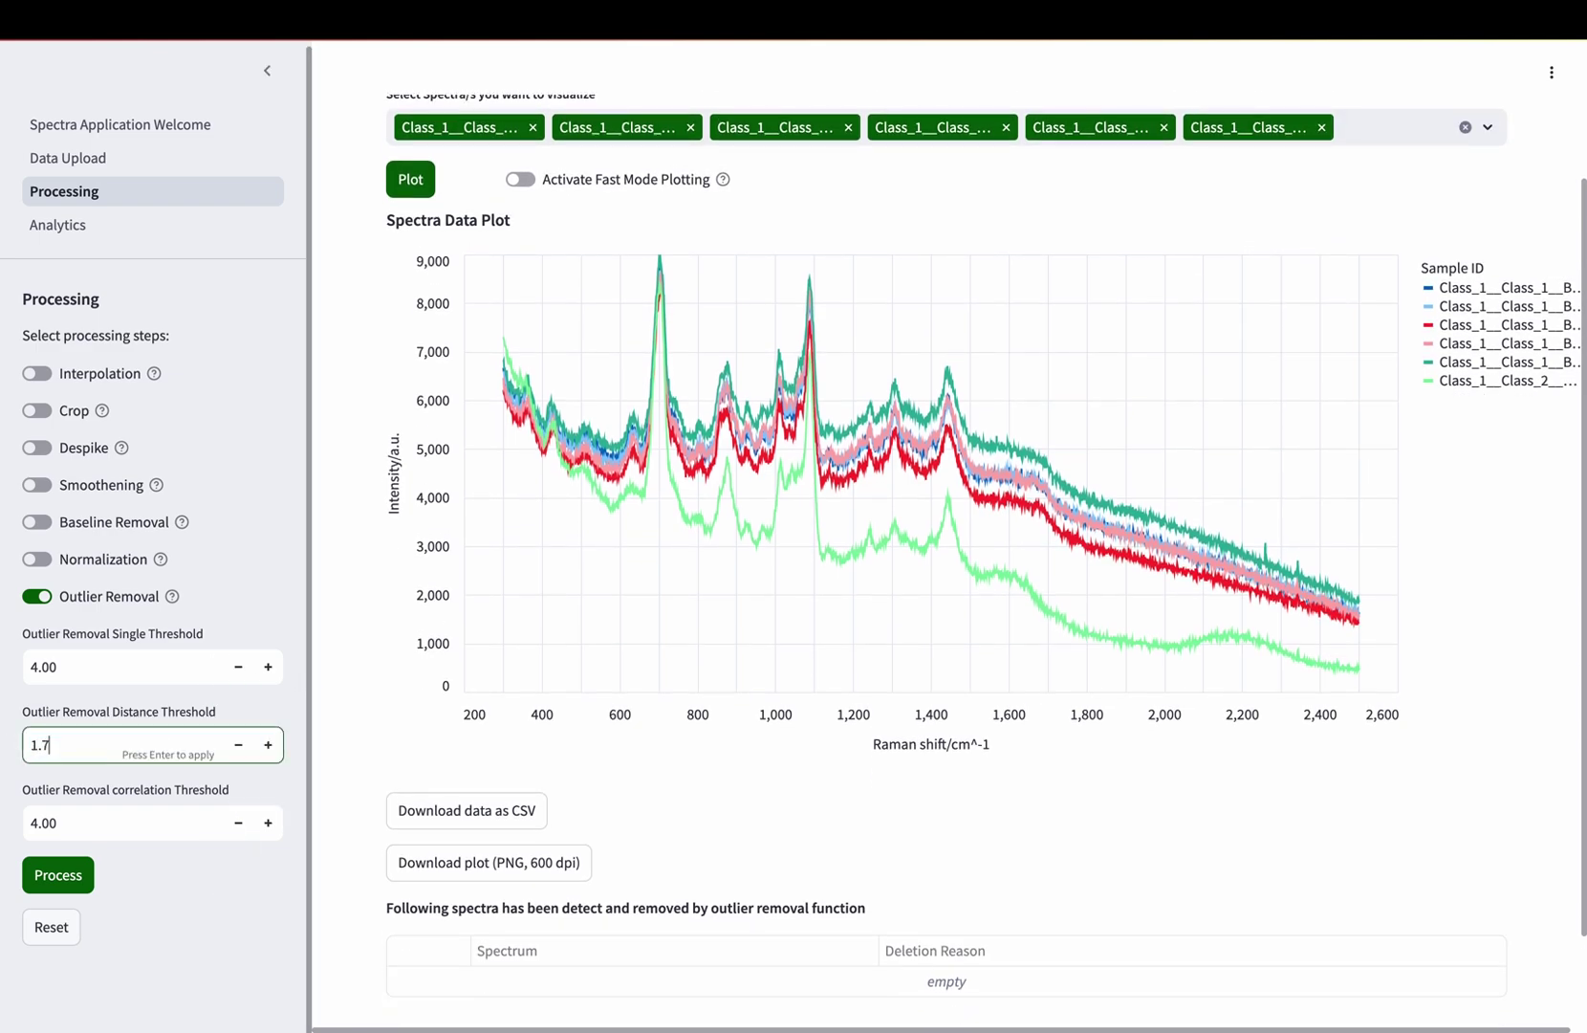
key(Tab)
text(6)
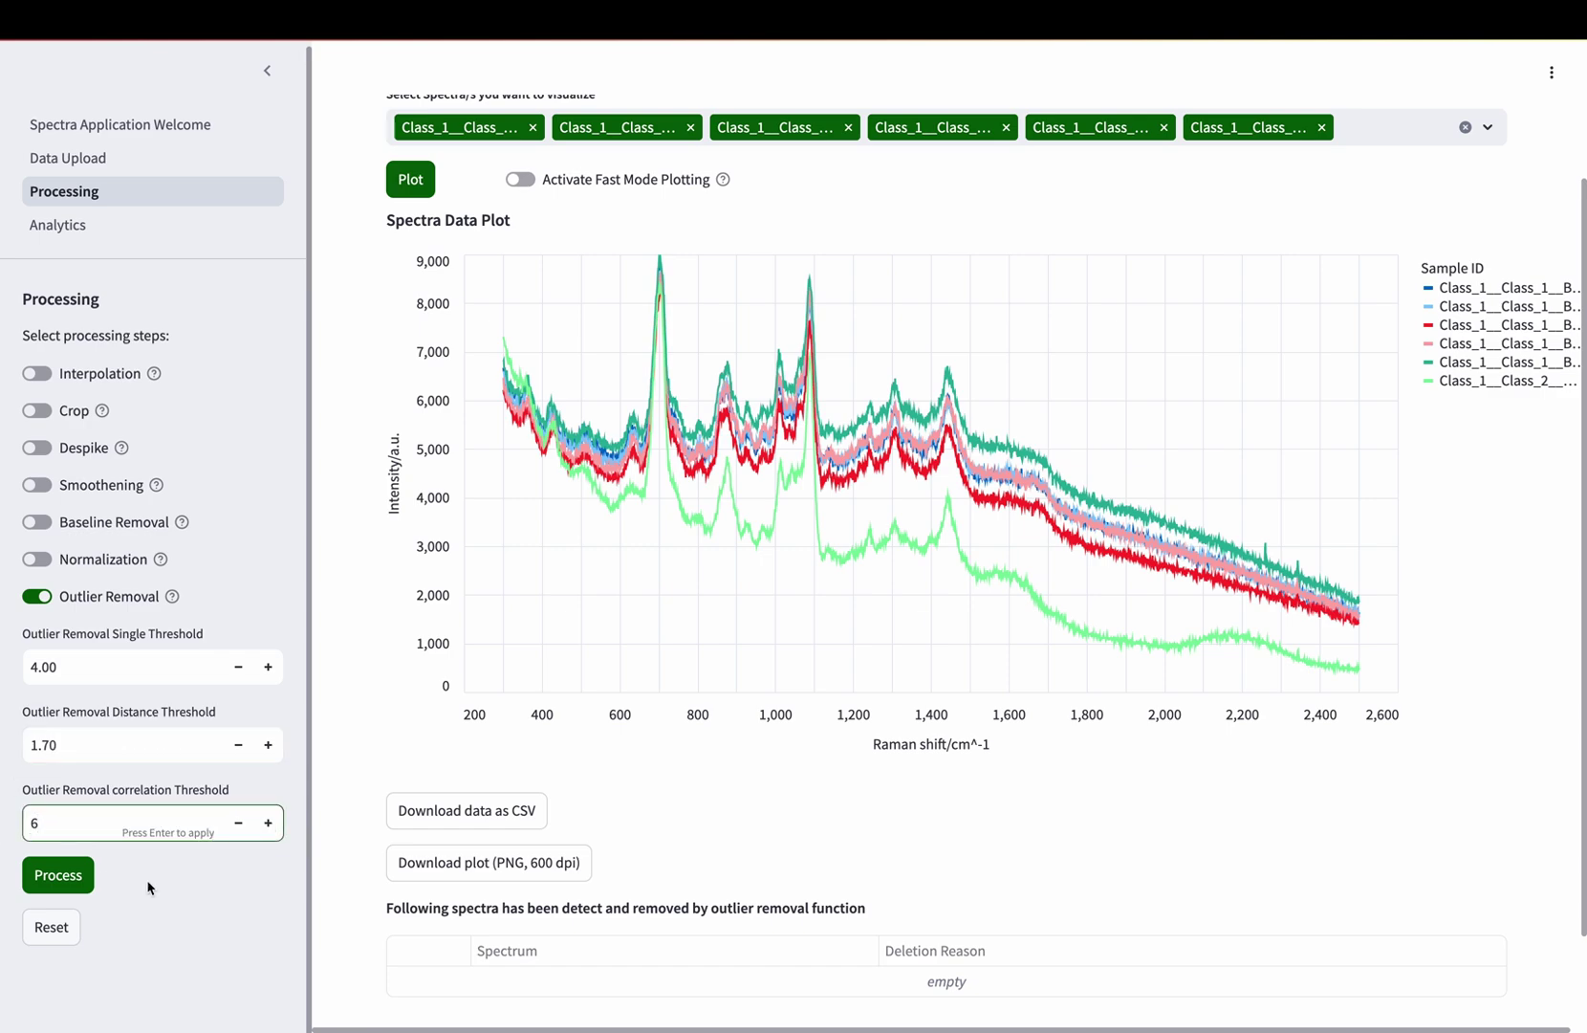
click(67, 876)
scroll(364, 735, down, 3)
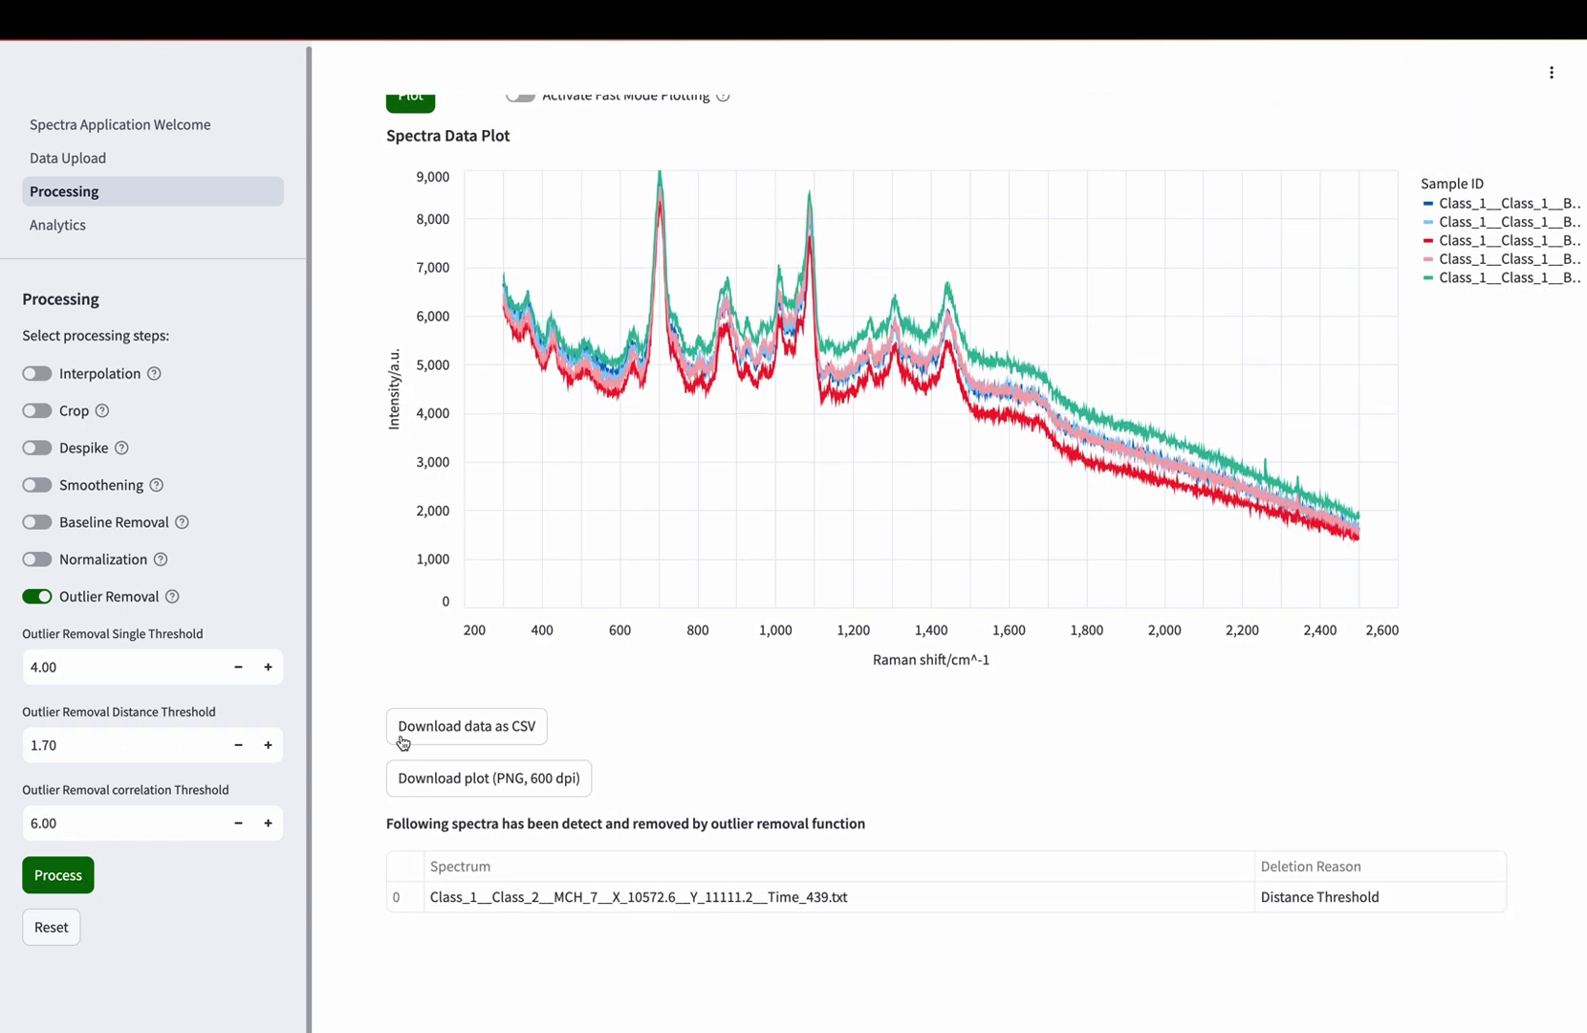
double_click(515, 892)
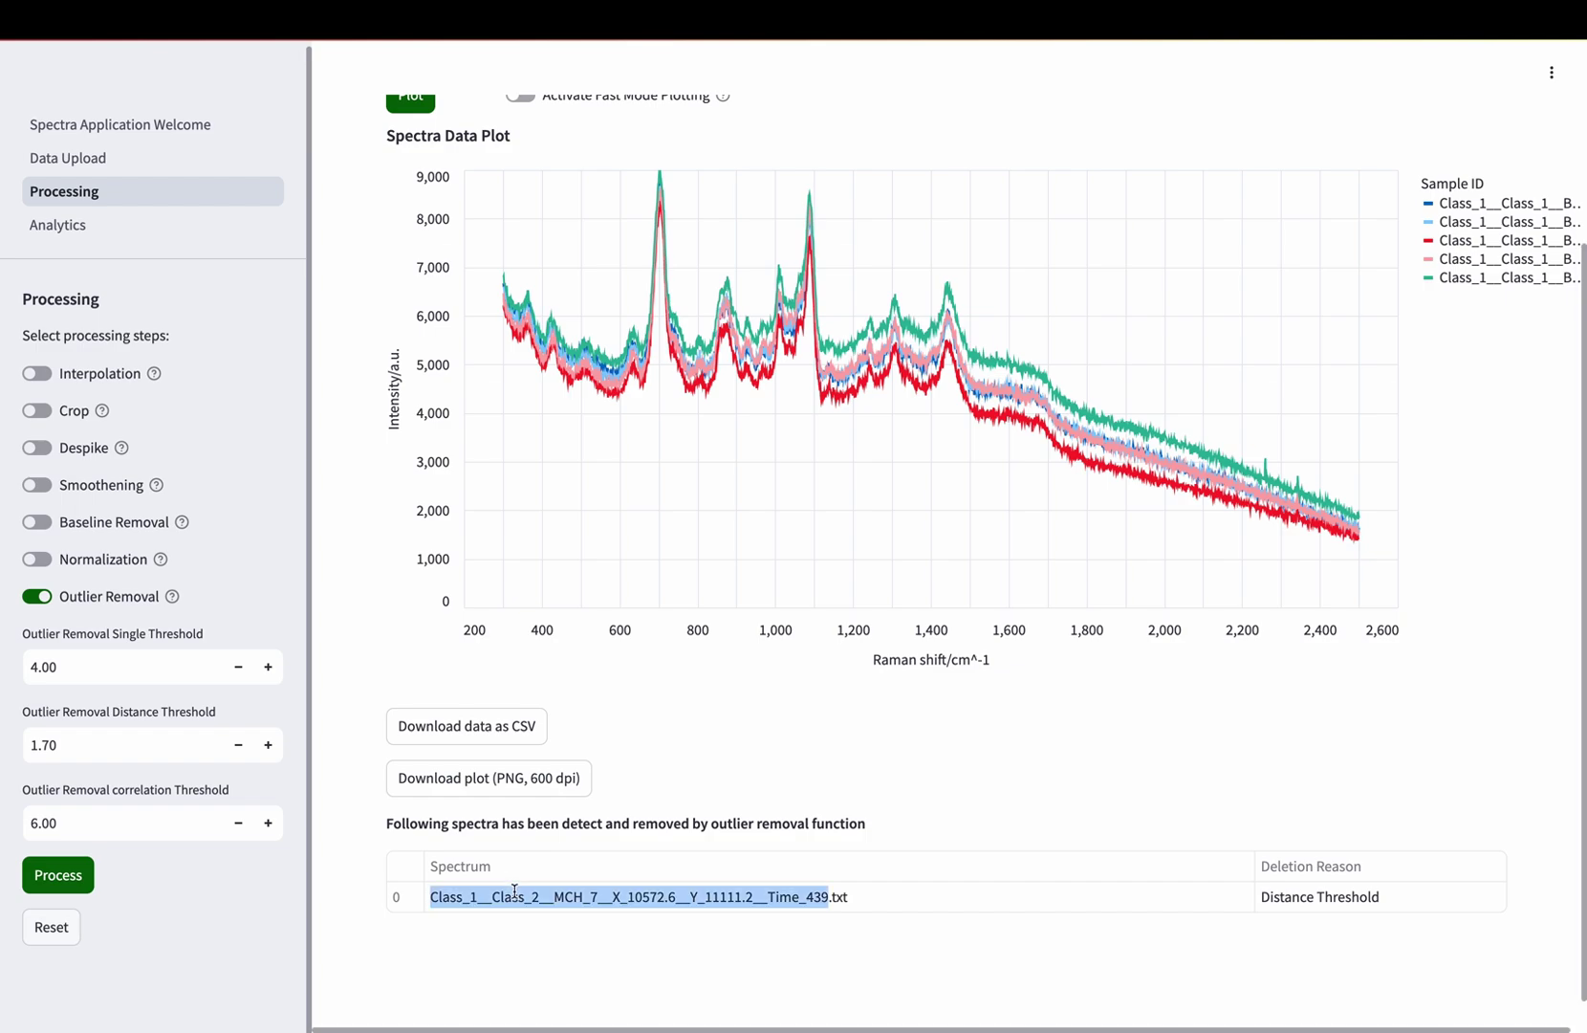
click(342, 811)
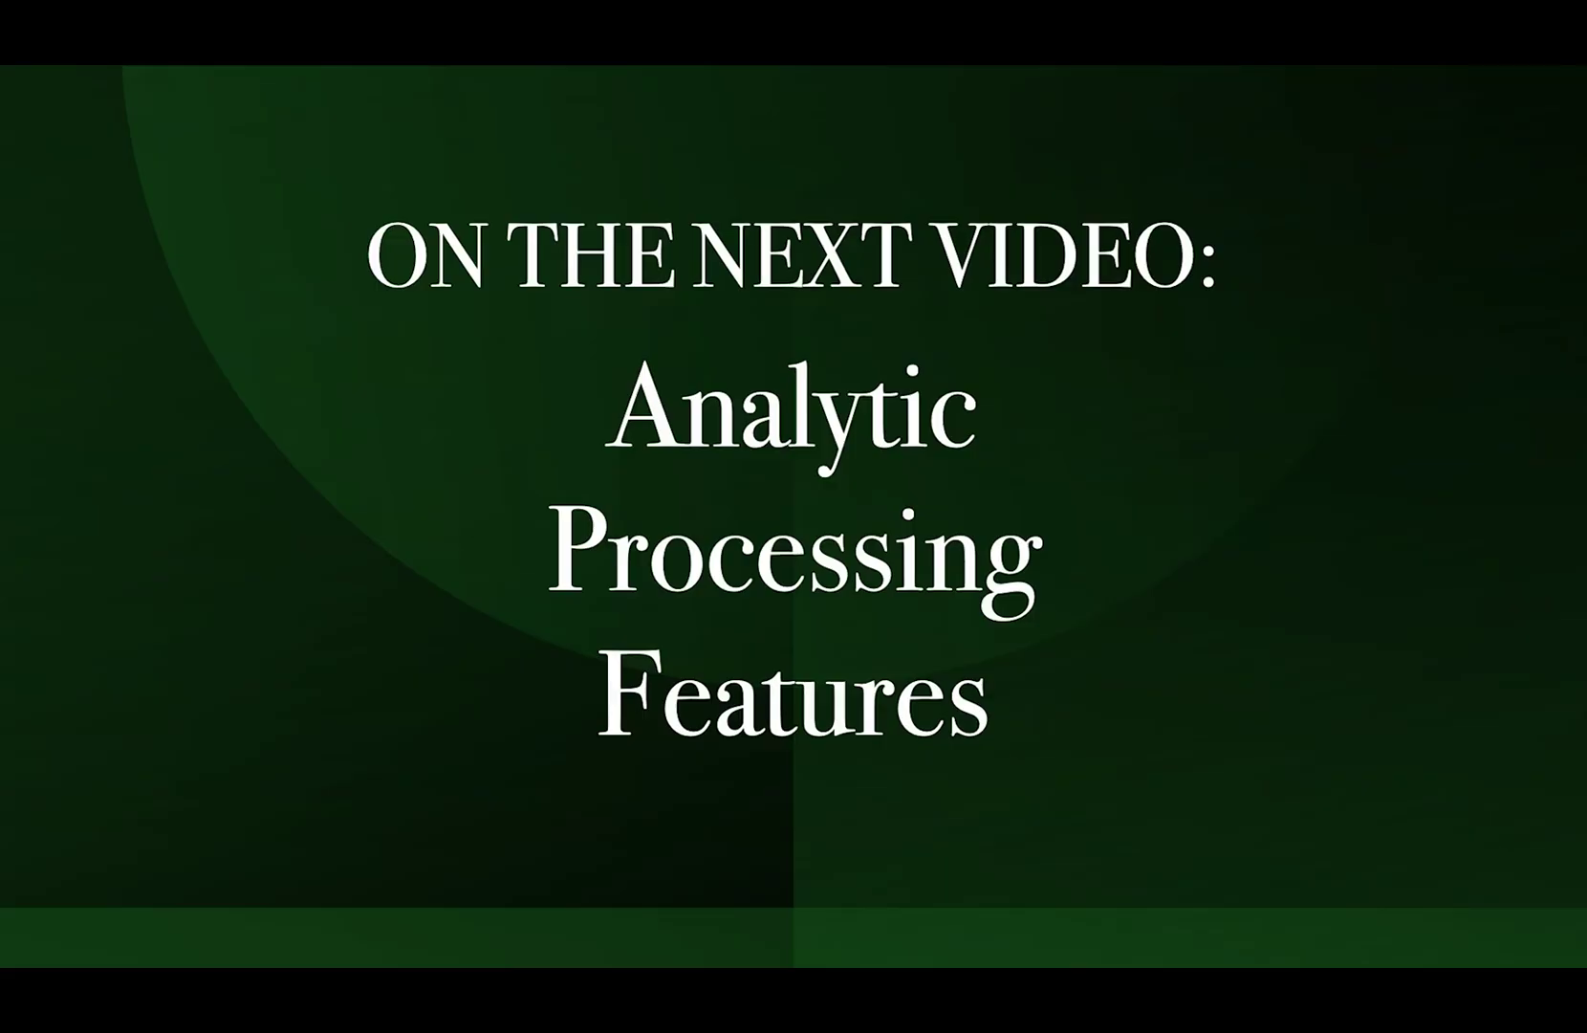